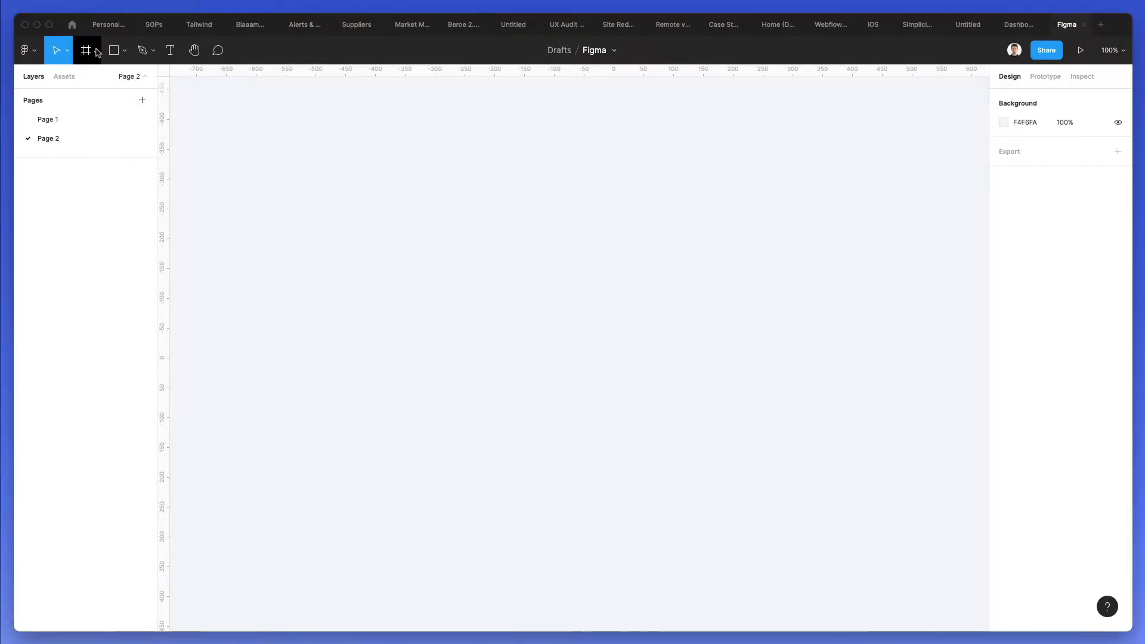
# Add a Desktop 1440×1024 frame on Page 2 and rename it '1'
pyautogui.click(97, 52)
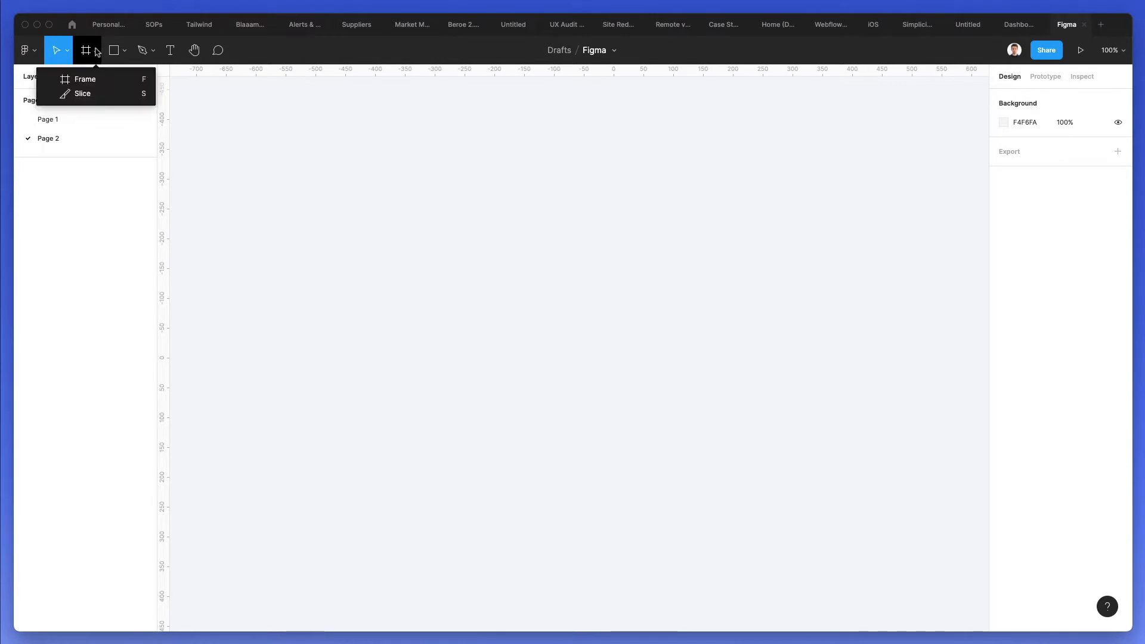
pyautogui.click(84, 79)
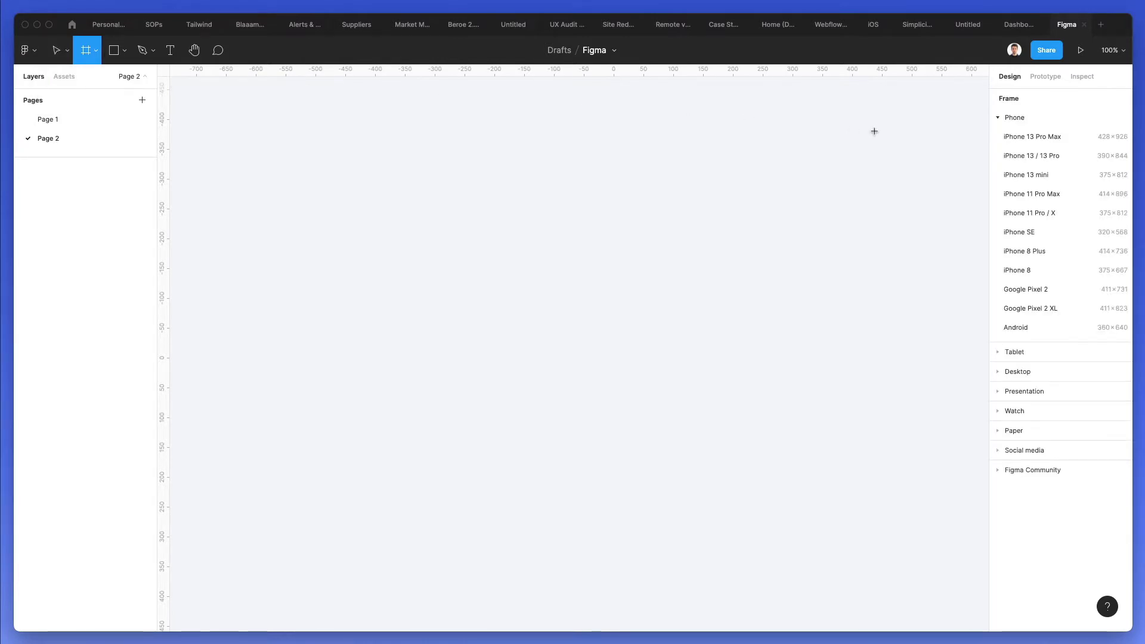
pyautogui.click(1034, 372)
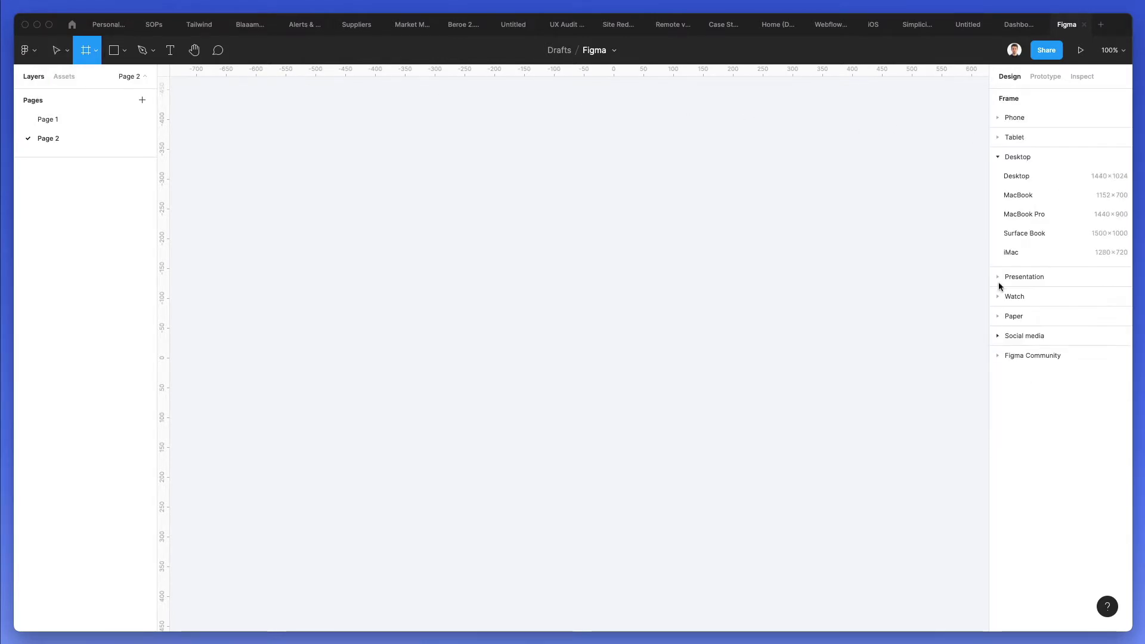
pyautogui.click(1034, 177)
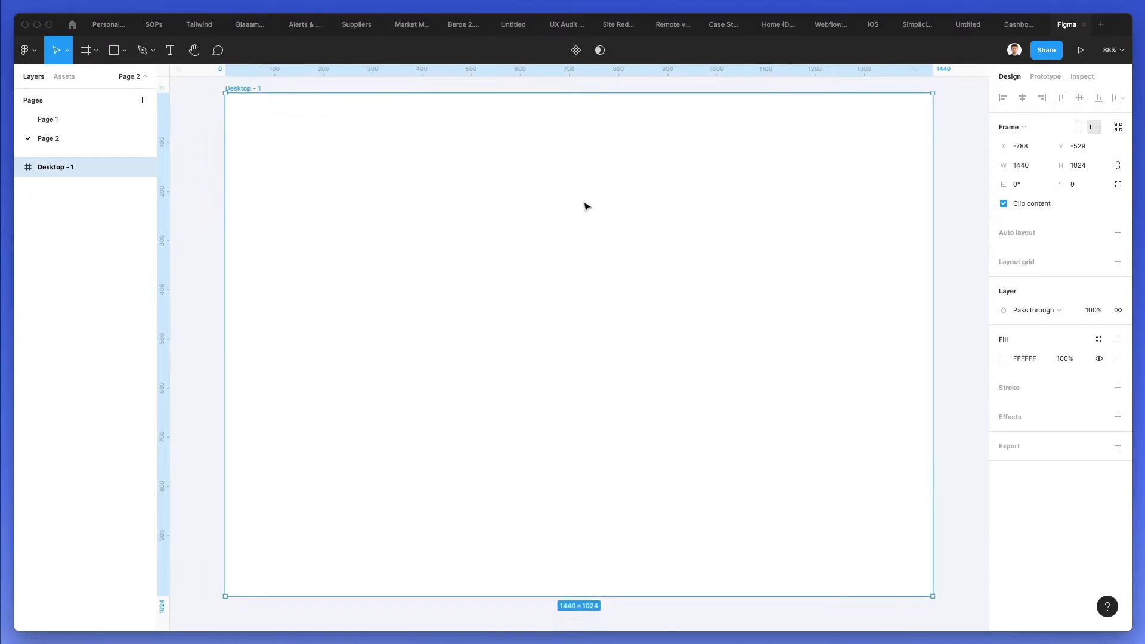
pyautogui.doubleClick(66, 170)
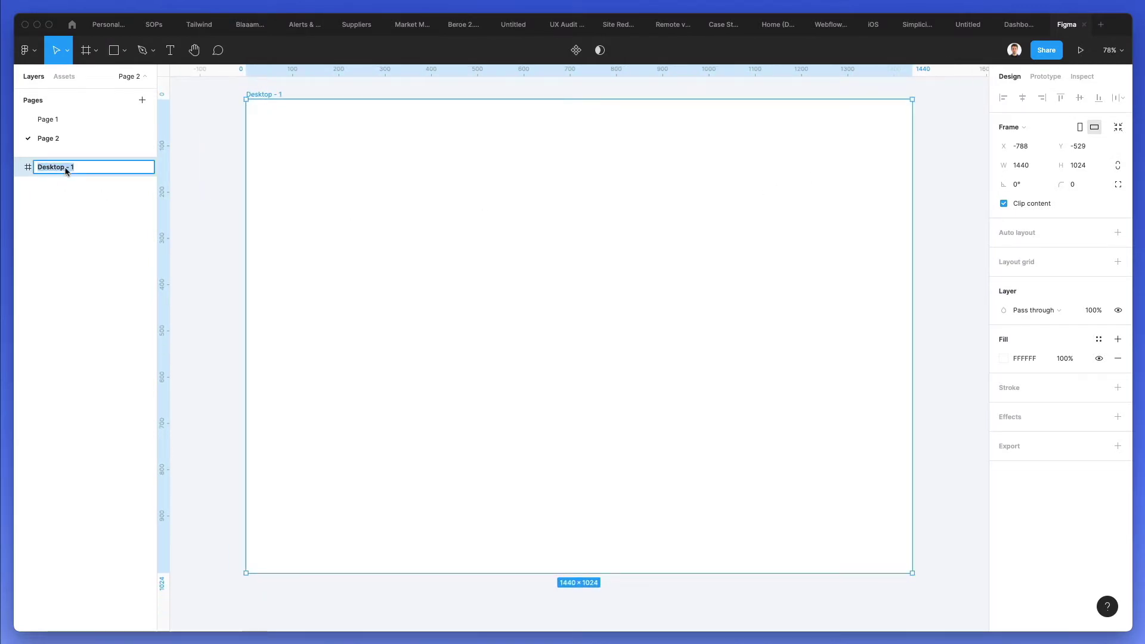
pyautogui.write('1')
pyautogui.press('Return')
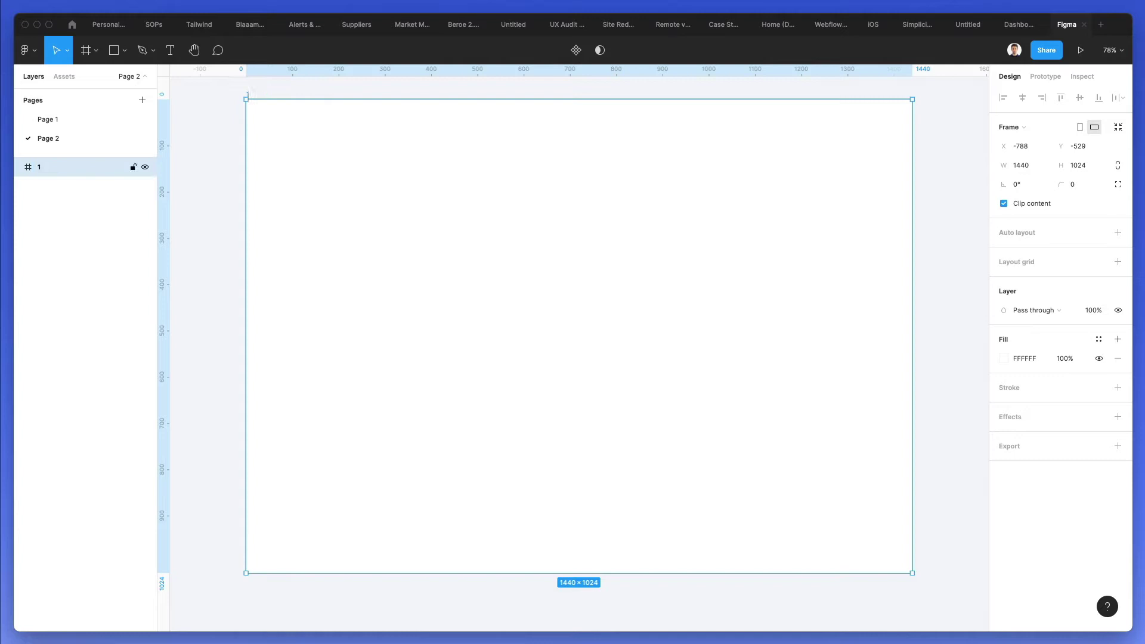
pyautogui.click(242, 222)
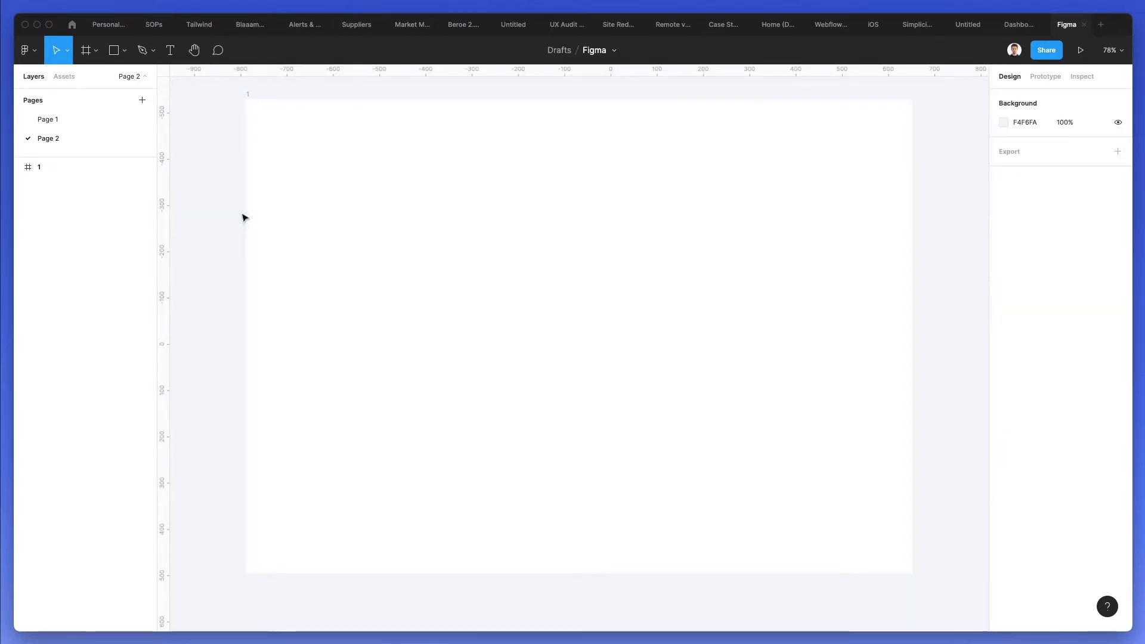
# Add an 'Animations' text at the frame's top left and set it to 33 px
pyautogui.click(170, 50)
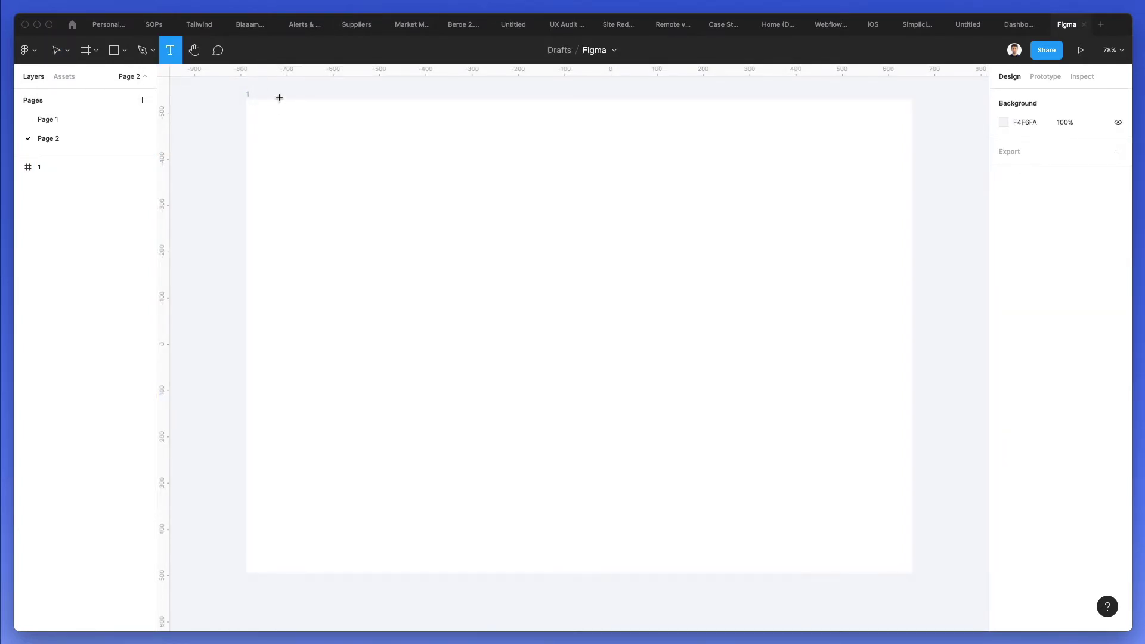
pyautogui.click(264, 115)
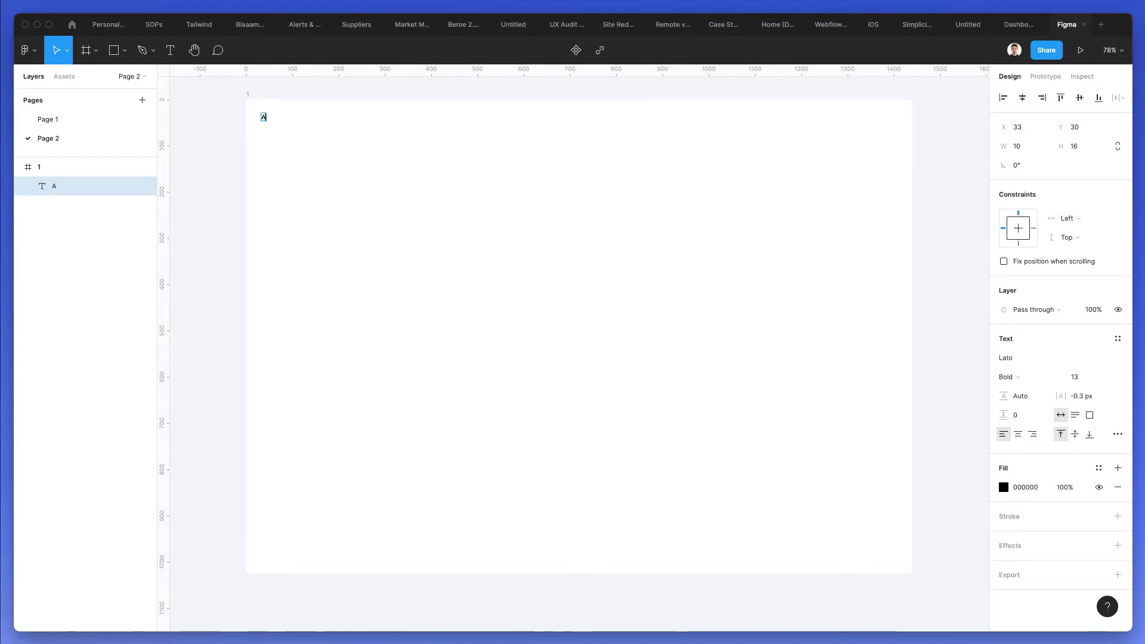
pyautogui.write('Animat')
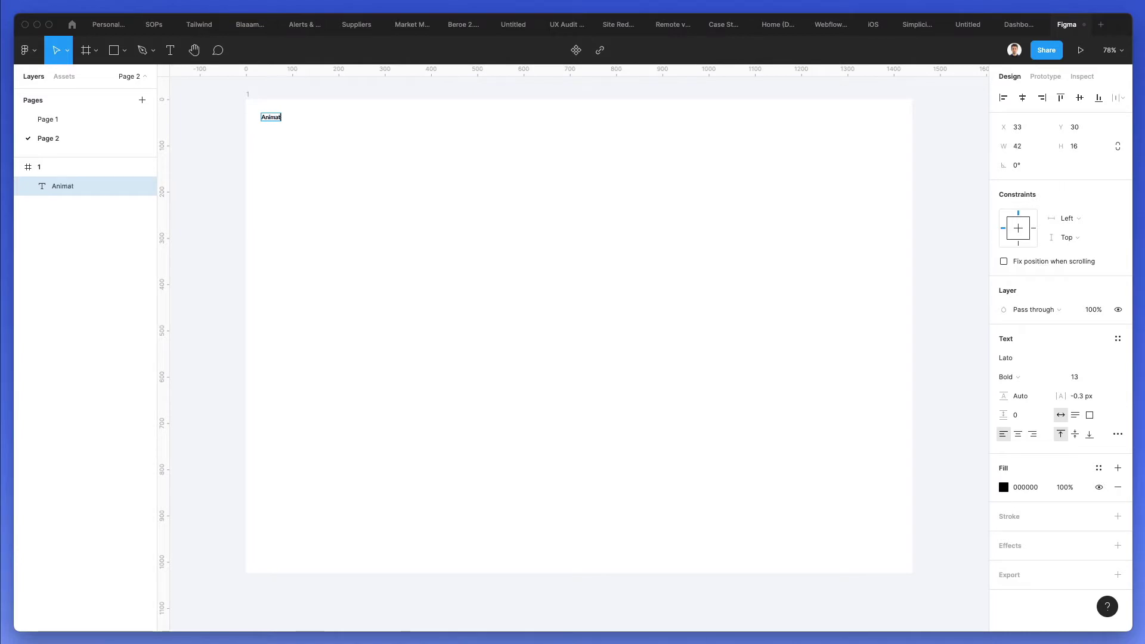
pyautogui.write('ions')
pyautogui.press('Escape')
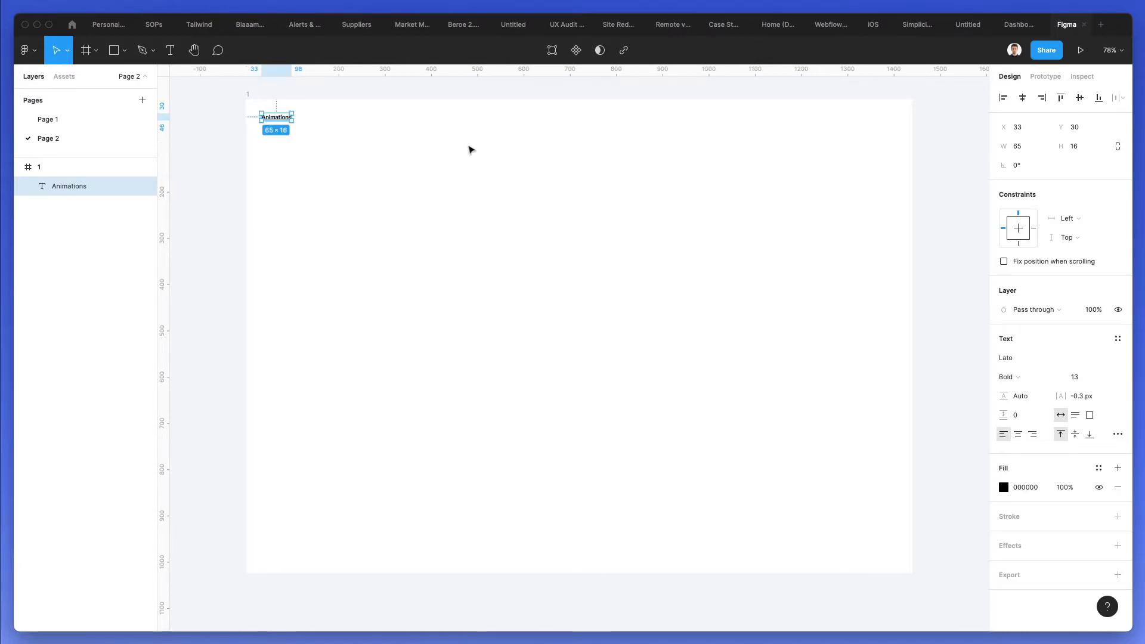
pyautogui.click(1082, 377)
pyautogui.write('23')
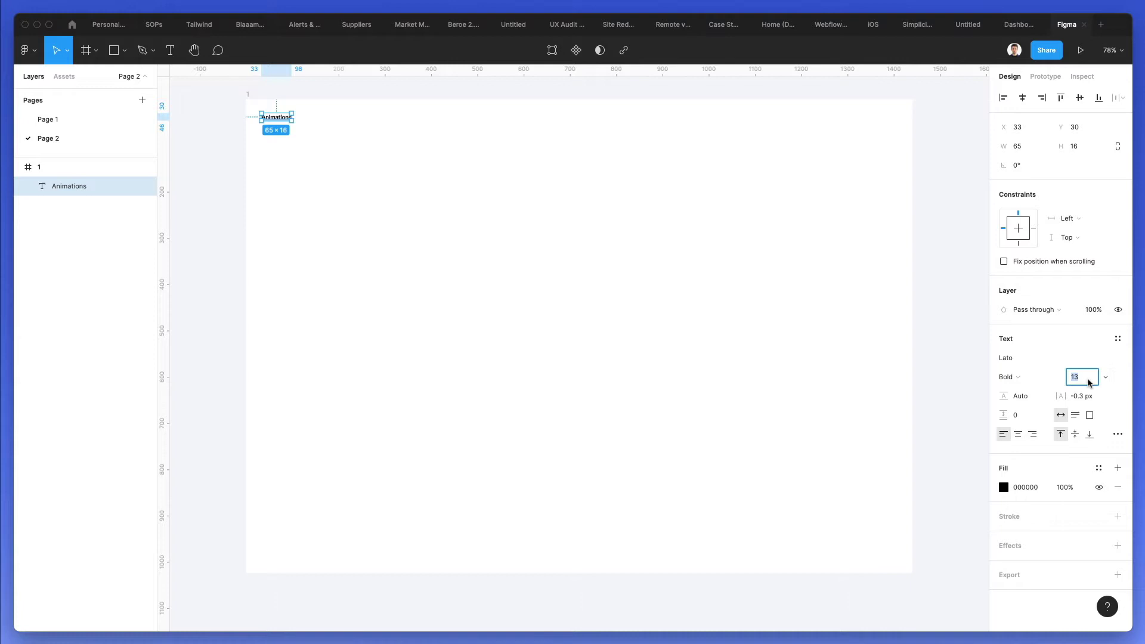
pyautogui.press('Return')
pyautogui.hotkey('shift', 'Up')
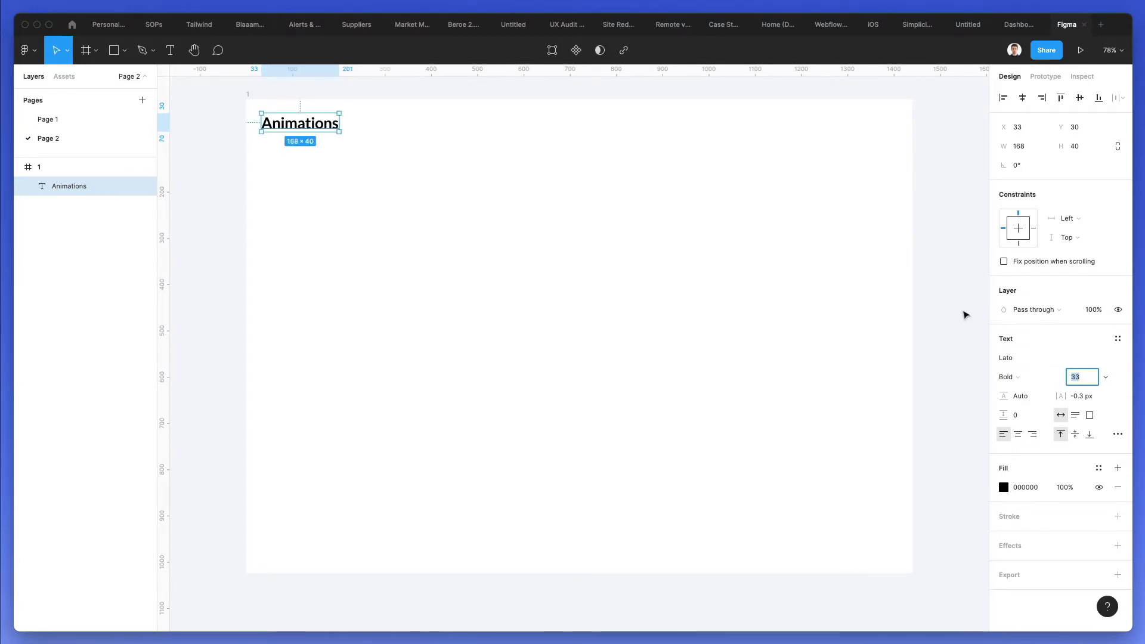
pyautogui.click(405, 163)
# Duplicate the heading to its right and shrink the copy to 16 px
pyautogui.moveTo(288, 128); pyautogui.dragTo(483, 133)
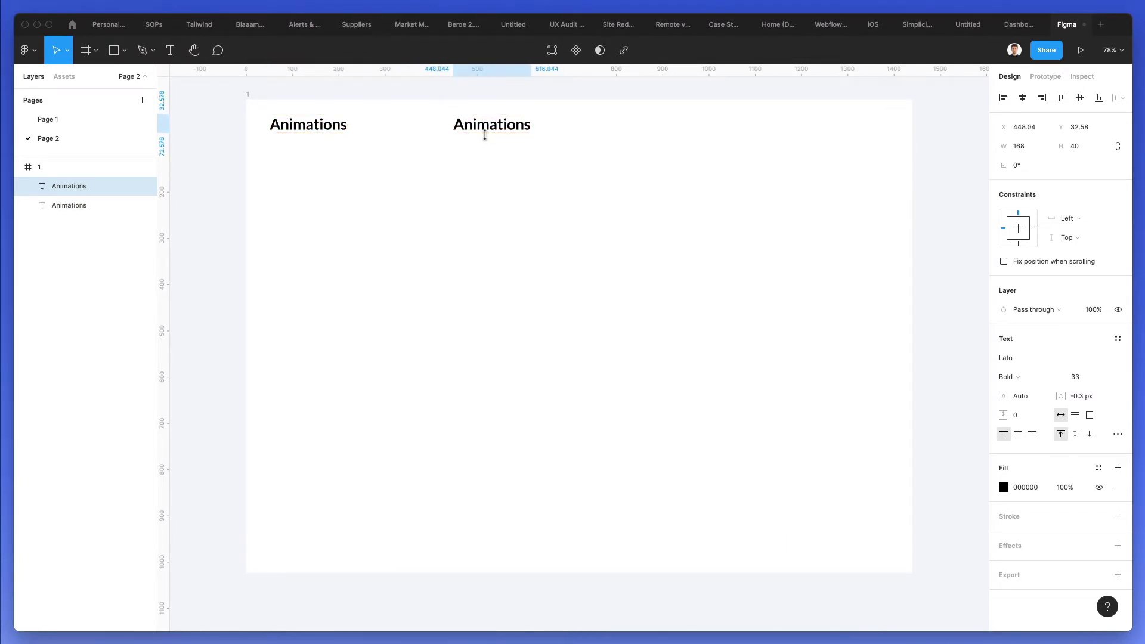
pyautogui.click(1083, 376)
pyautogui.write('20')
pyautogui.press('Return')
pyautogui.press('Down')
pyautogui.press('Down')
pyautogui.press('Down')
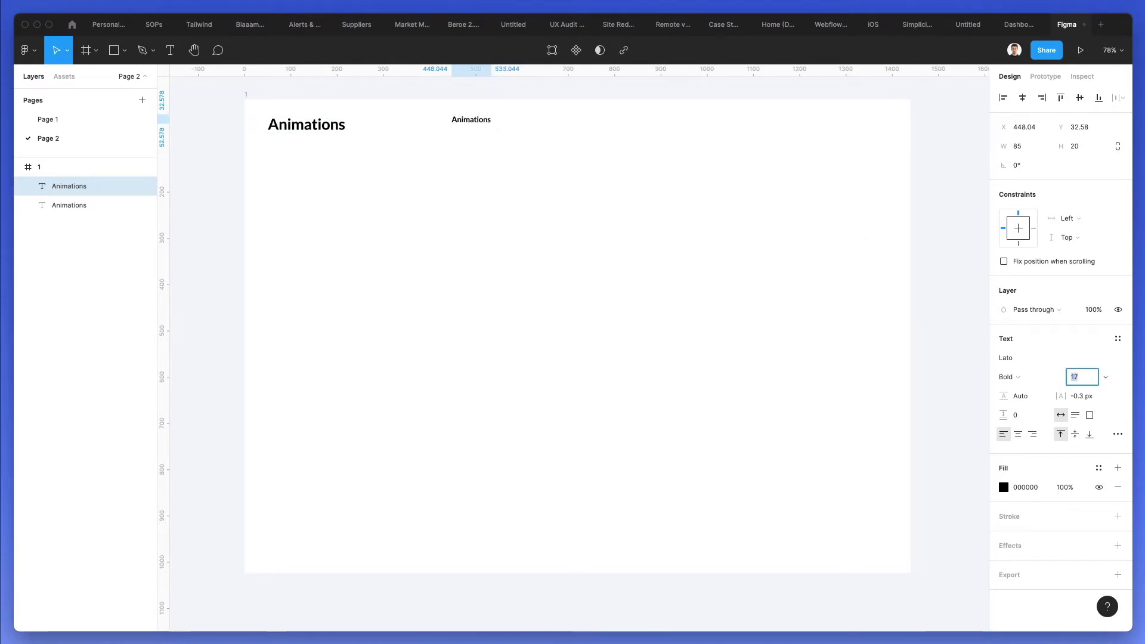
pyautogui.press('Down')
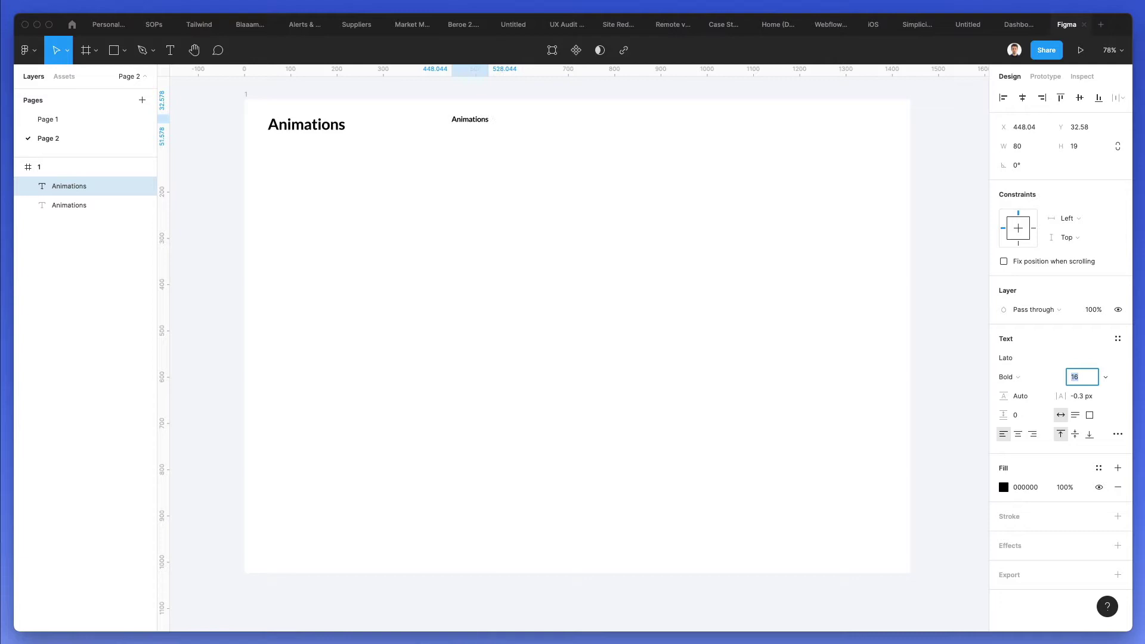
pyautogui.moveTo(480, 127); pyautogui.dragTo(491, 132)
# Turn copies of the small text into nav labels About, Services, Demos, Portfolio and Contact Us
pyautogui.click(536, 133)
pyautogui.click(491, 125)
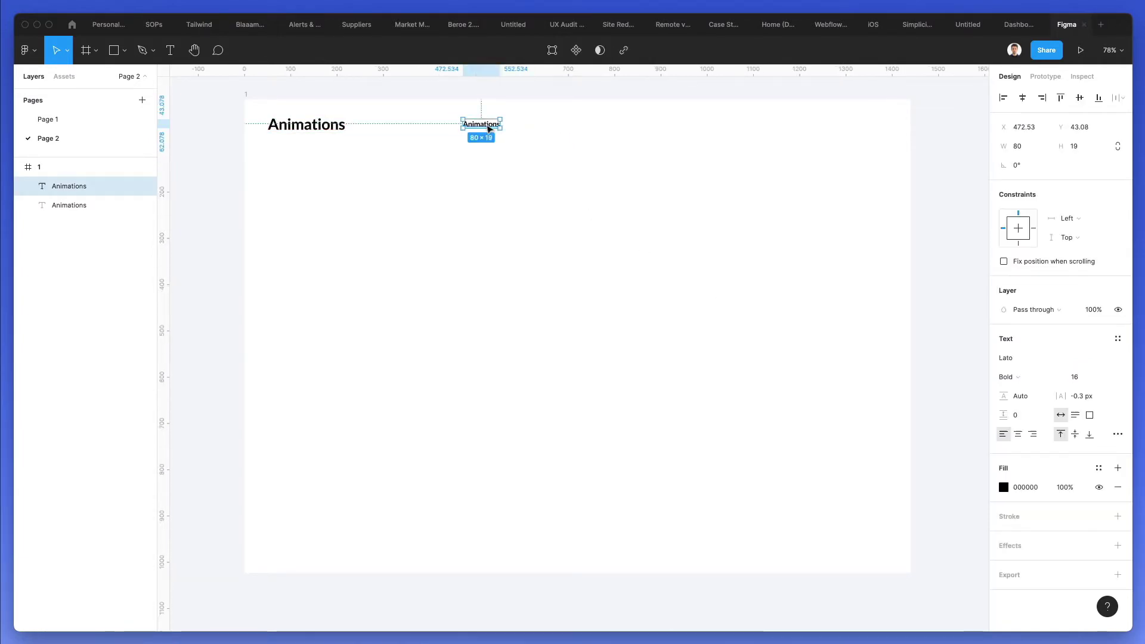
pyautogui.doubleClick(486, 125)
pyautogui.write('Dem')
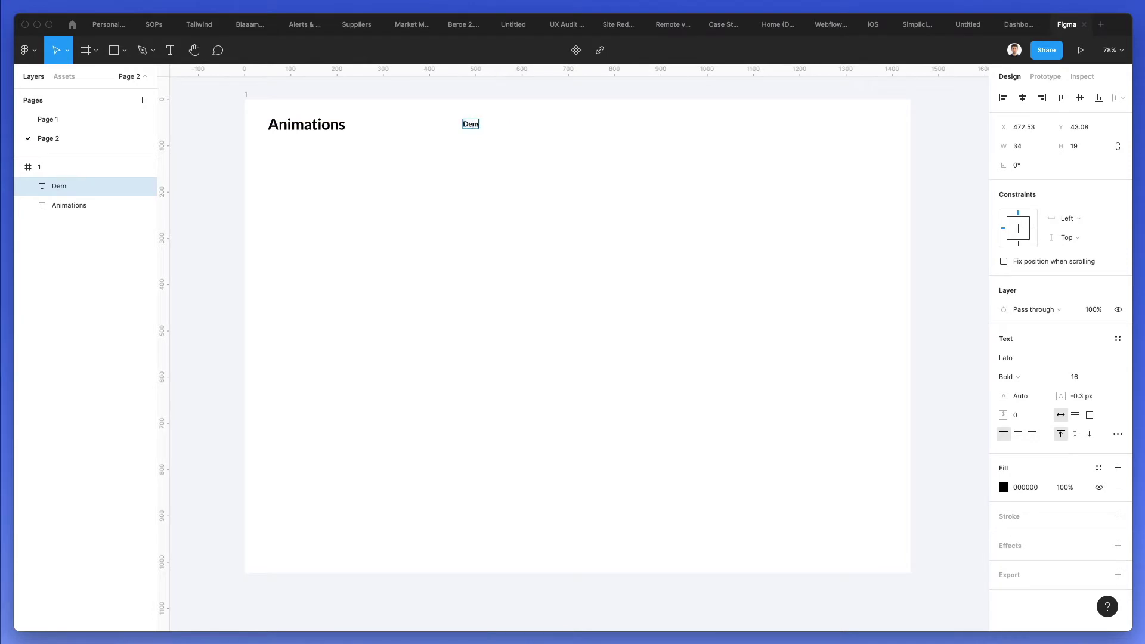
pyautogui.press('Escape')
pyautogui.moveTo(484, 132); pyautogui.dragTo(584, 128)
pyautogui.press('super+d')
pyautogui.press('super+d')
pyautogui.press('super+d')
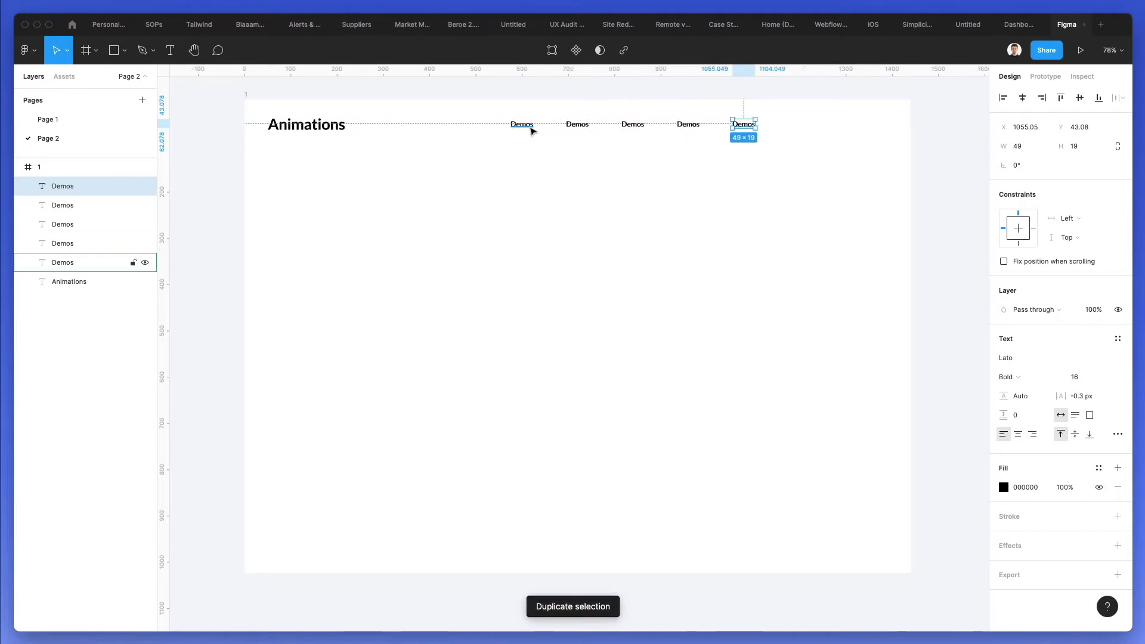
pyautogui.doubleClick(528, 127)
pyautogui.write('About')
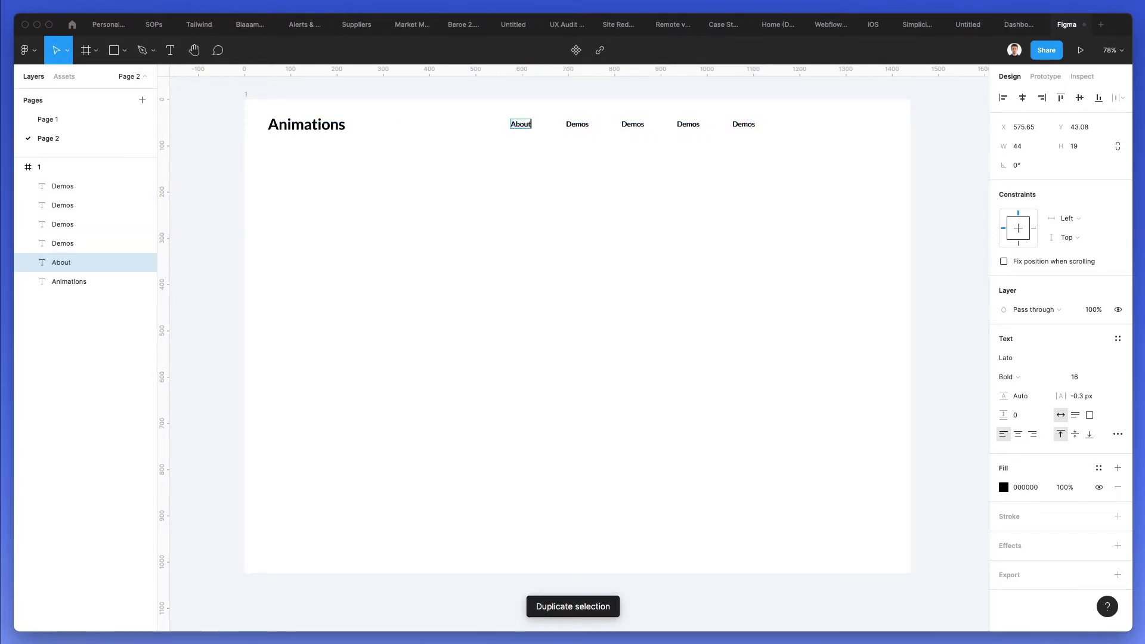
pyautogui.doubleClick(576, 125)
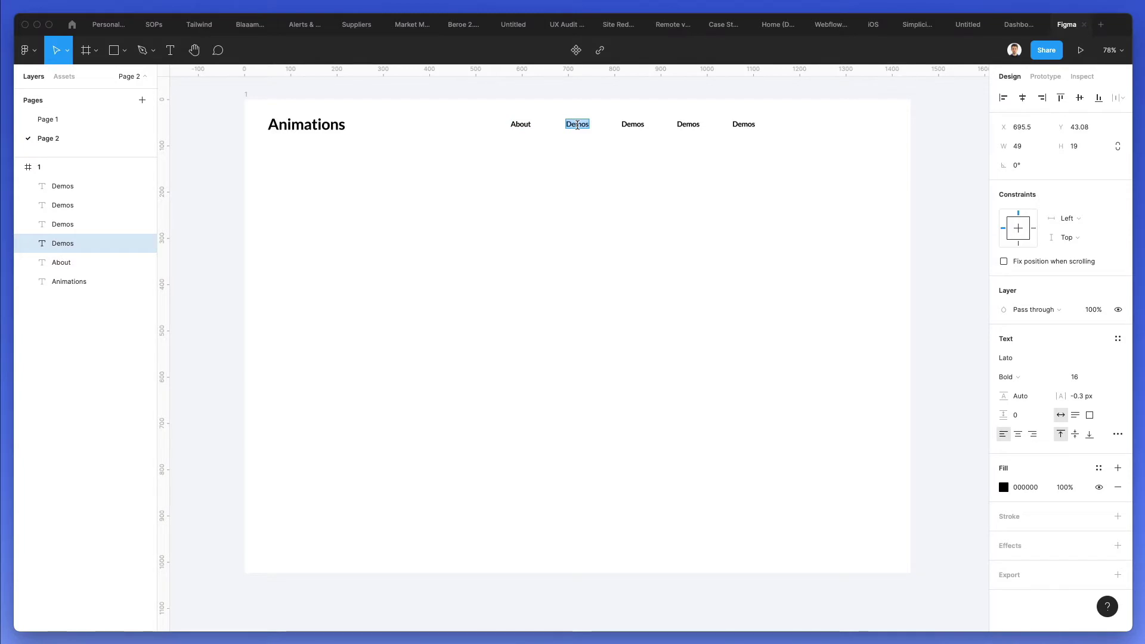
pyautogui.write('Services')
pyautogui.click(689, 125)
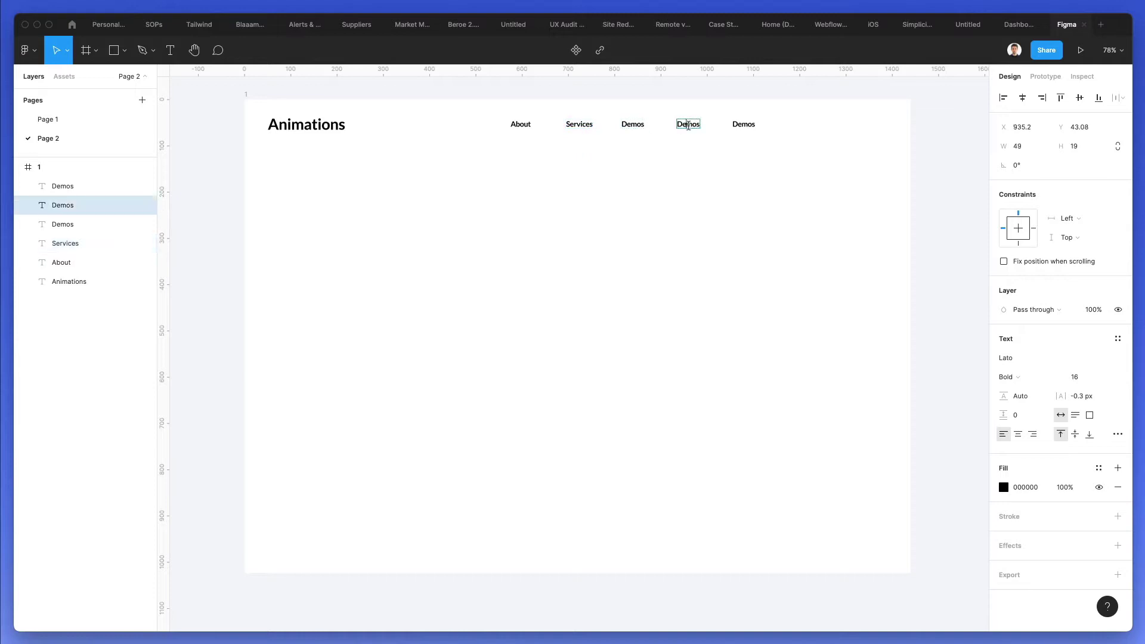
pyautogui.write('Portfolio')
pyautogui.doubleClick(741, 126)
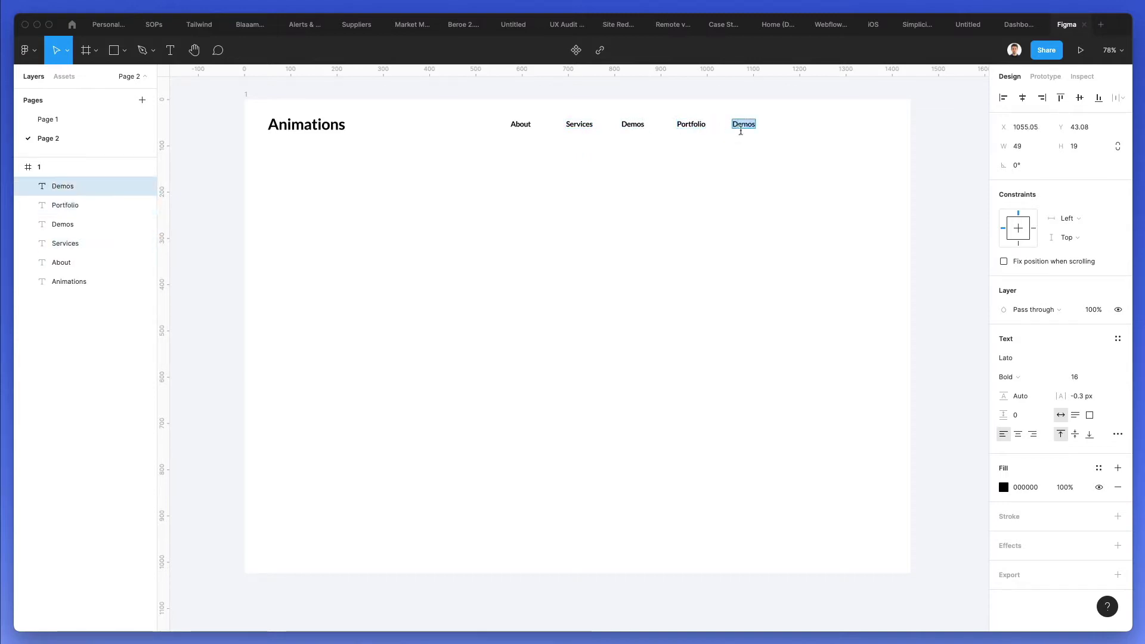
pyautogui.write('Contact Us')
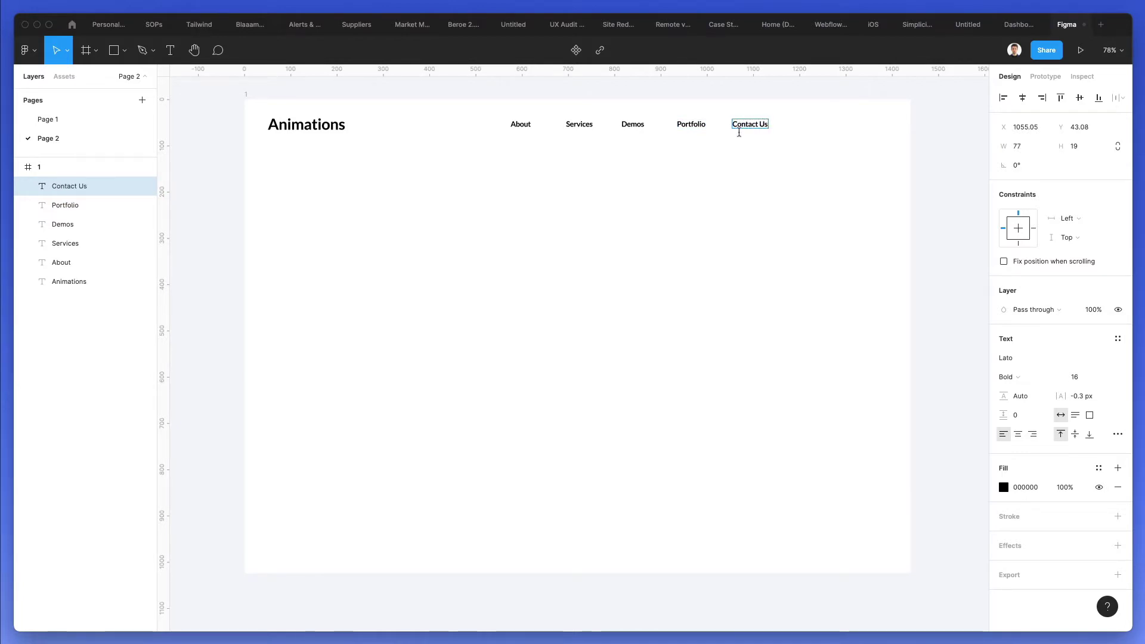
# Add Sign Up and Login labels after Contact Us, then fit the frame in view
pyautogui.click(728, 169)
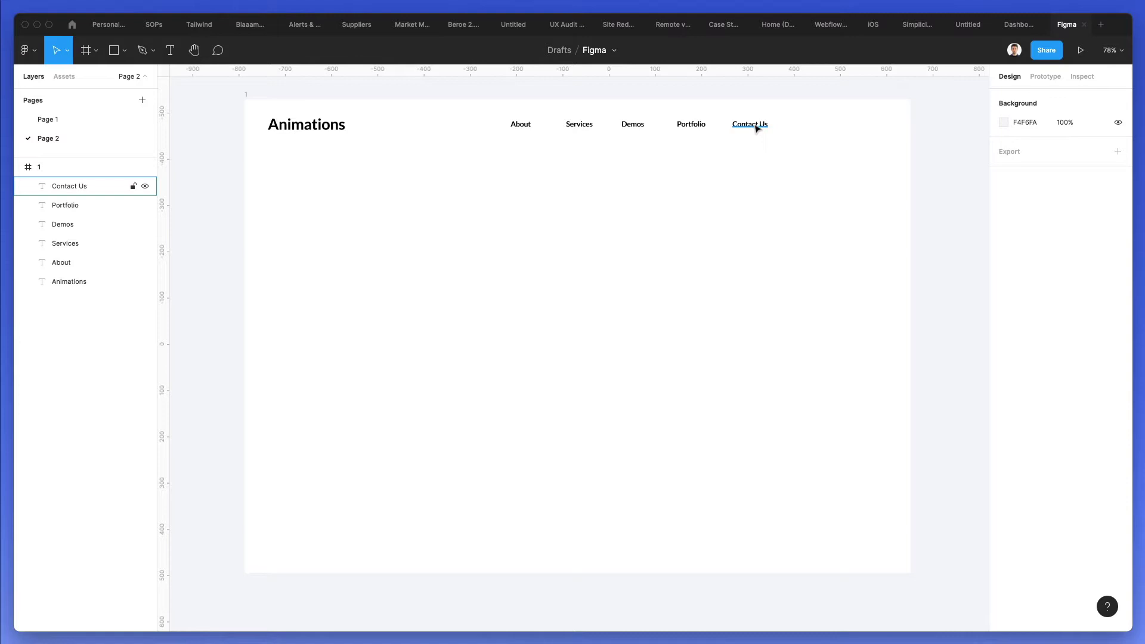
pyautogui.moveTo(755, 125); pyautogui.dragTo(841, 127)
pyautogui.doubleClick(841, 126)
pyautogui.write('S')
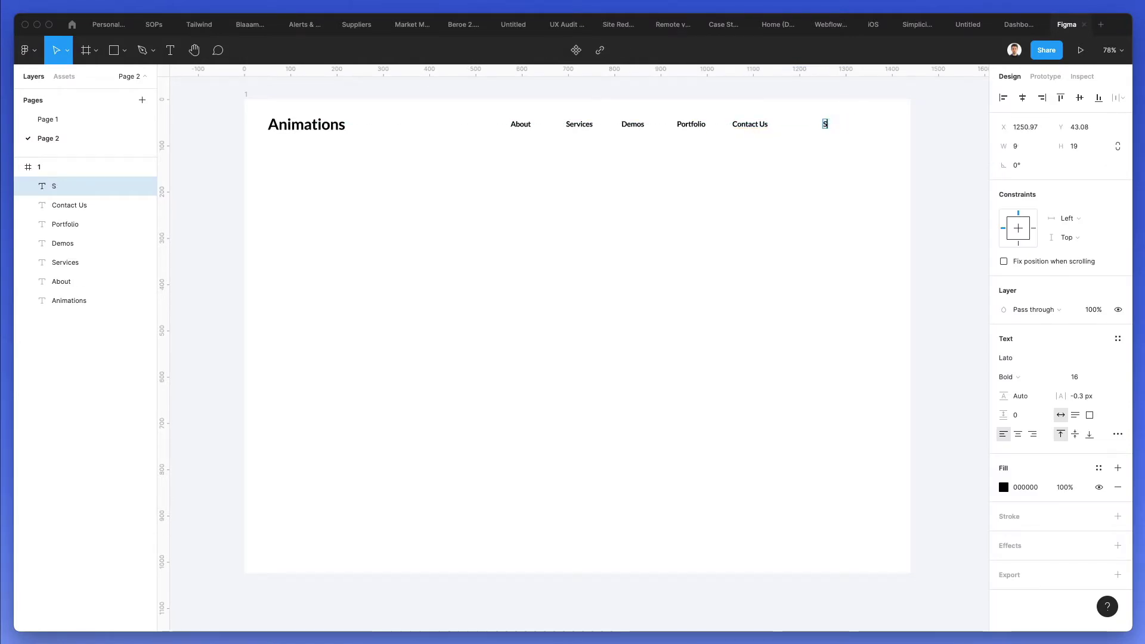
pyautogui.write('ign U')
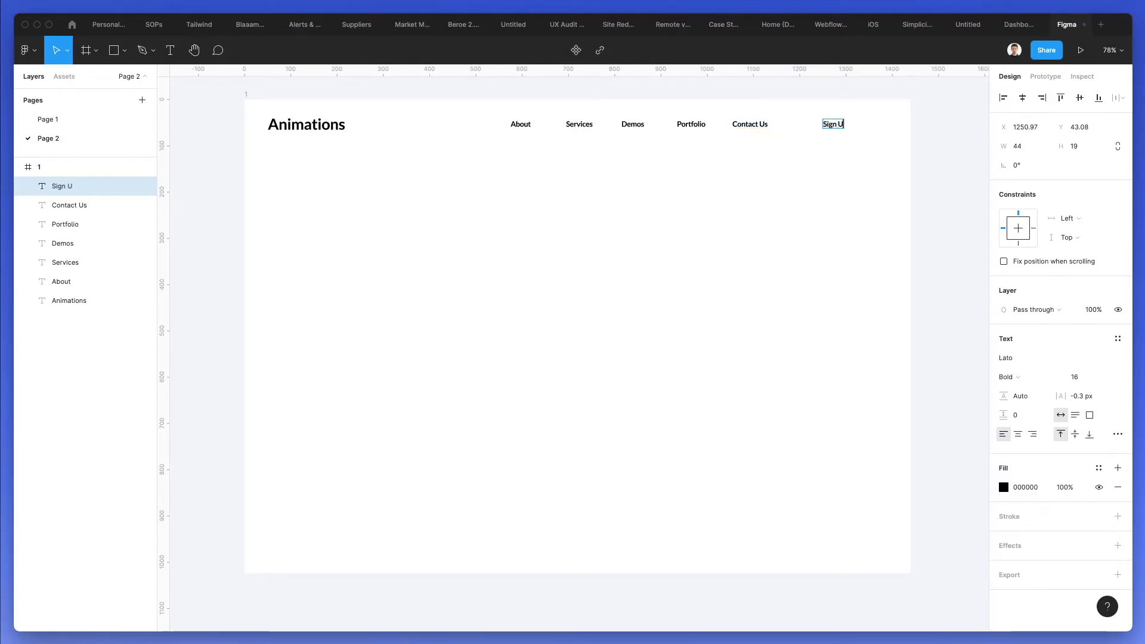
pyautogui.write('p')
pyautogui.press('Escape')
pyautogui.moveTo(835, 125); pyautogui.dragTo(806, 131)
pyautogui.doubleClick(802, 125)
pyautogui.write('L')
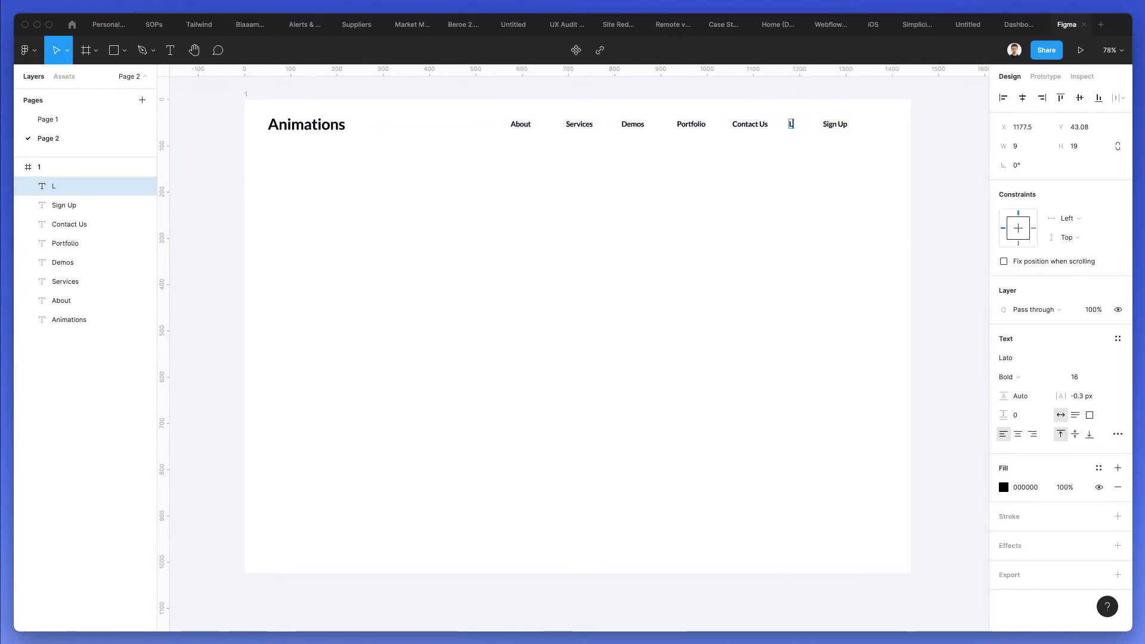
pyautogui.write('ogin')
pyautogui.press('Escape')
pyautogui.press('Escape')
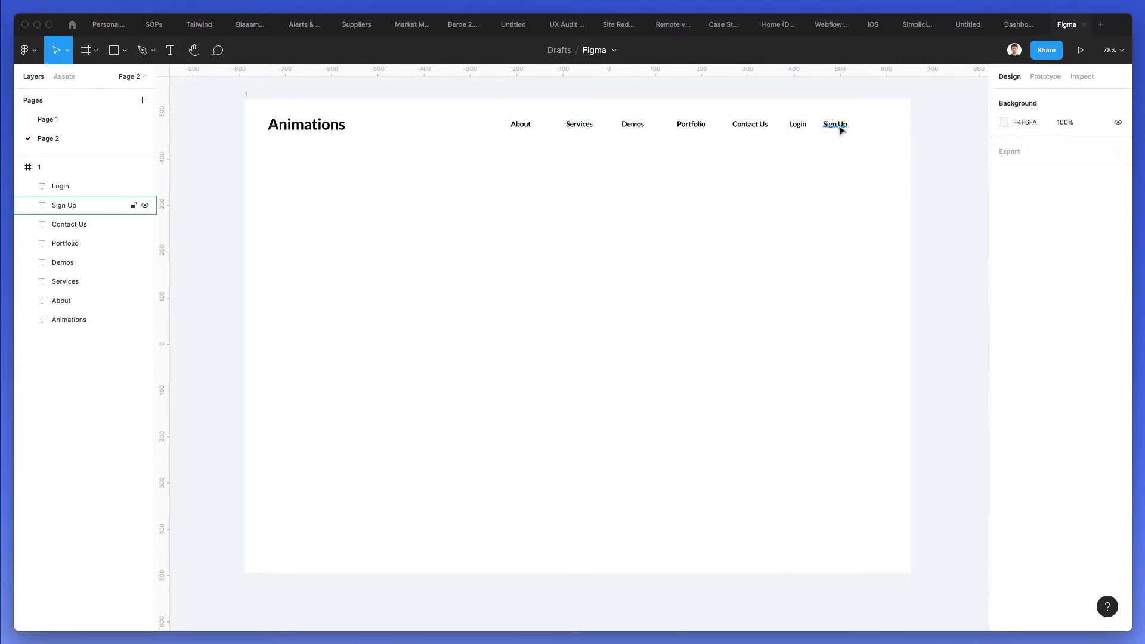
pyautogui.scroll(5, 840, 125)
pyautogui.hotkey('shift', '1')
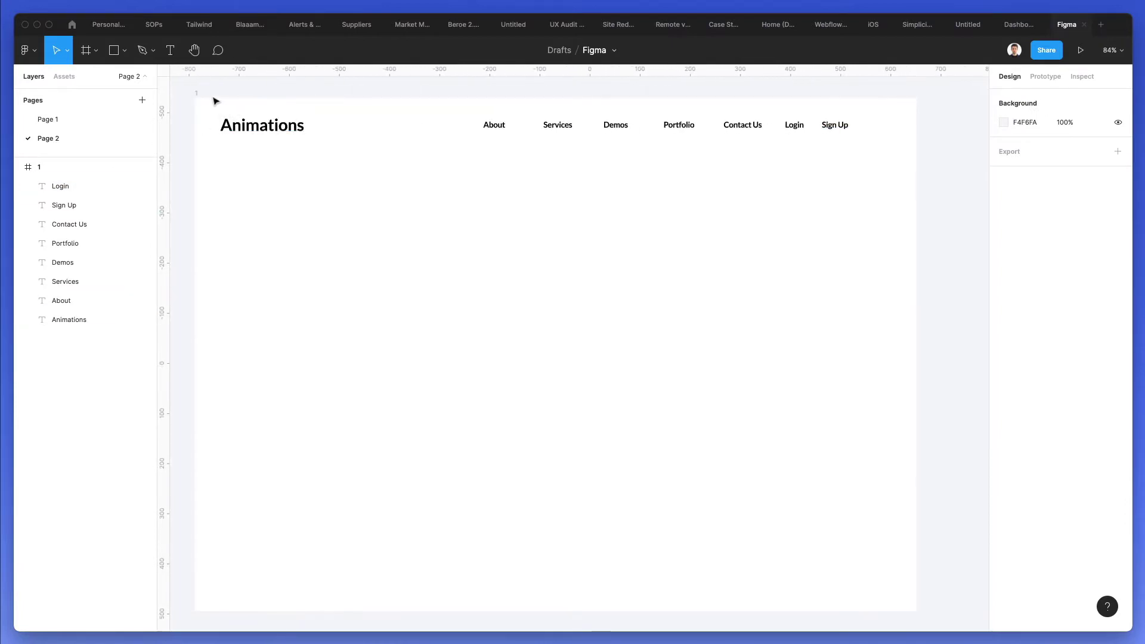
# Add a column layout grid with 12 columns to frame 1
pyautogui.click(202, 96)
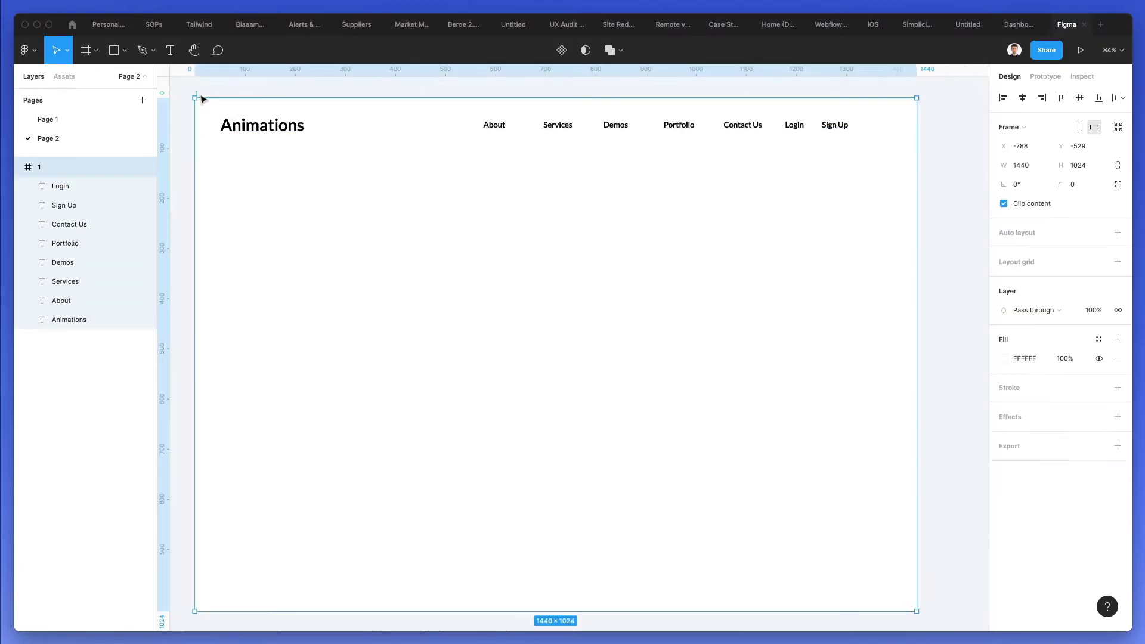
pyautogui.click(1021, 262)
pyautogui.click(1004, 281)
pyautogui.click(861, 283)
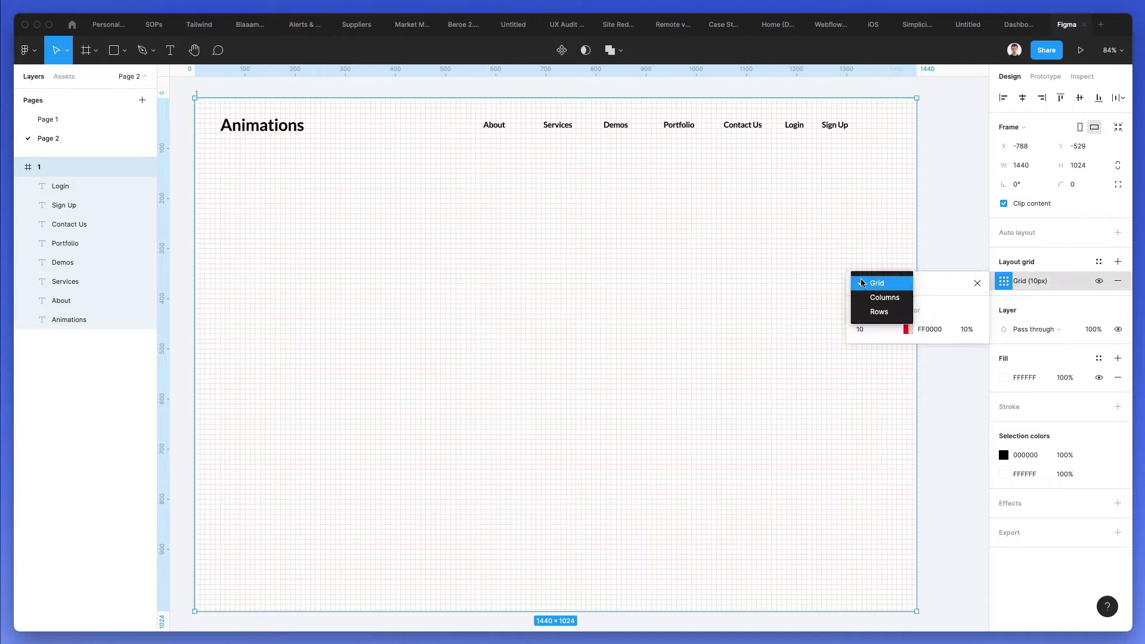
pyautogui.click(866, 295)
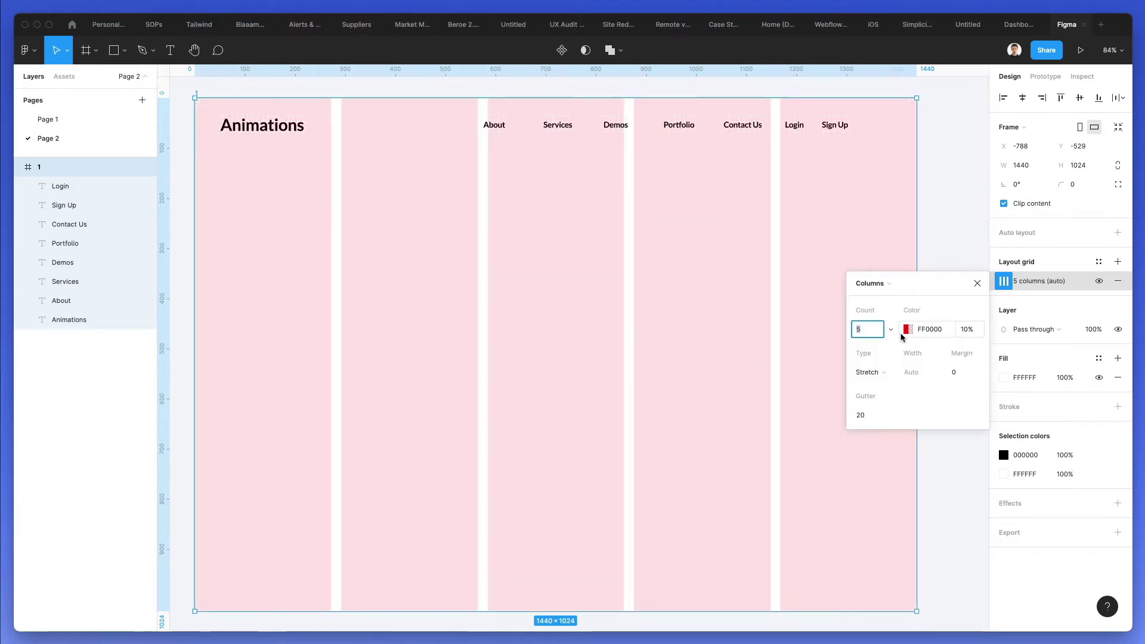
pyautogui.write('10')
pyautogui.press('Return')
pyautogui.press('Up')
pyautogui.press('Up')
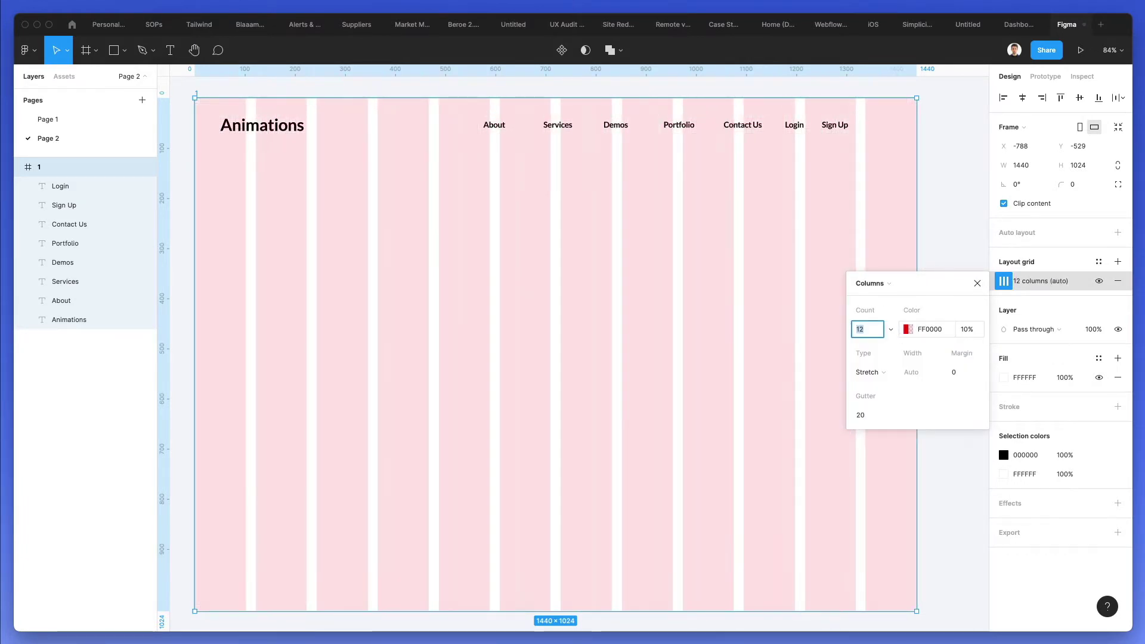
# Set the grid margin to 61 and tint the columns faint grey F2E7E7 at 10%
pyautogui.click(957, 372)
pyautogui.hotkey('shift', 'Up')
pyautogui.hotkey('shift', 'Up')
pyautogui.hotkey('shift', 'Up')
pyautogui.hotkey('shift', 'Up')
pyautogui.hotkey('shift', 'Up')
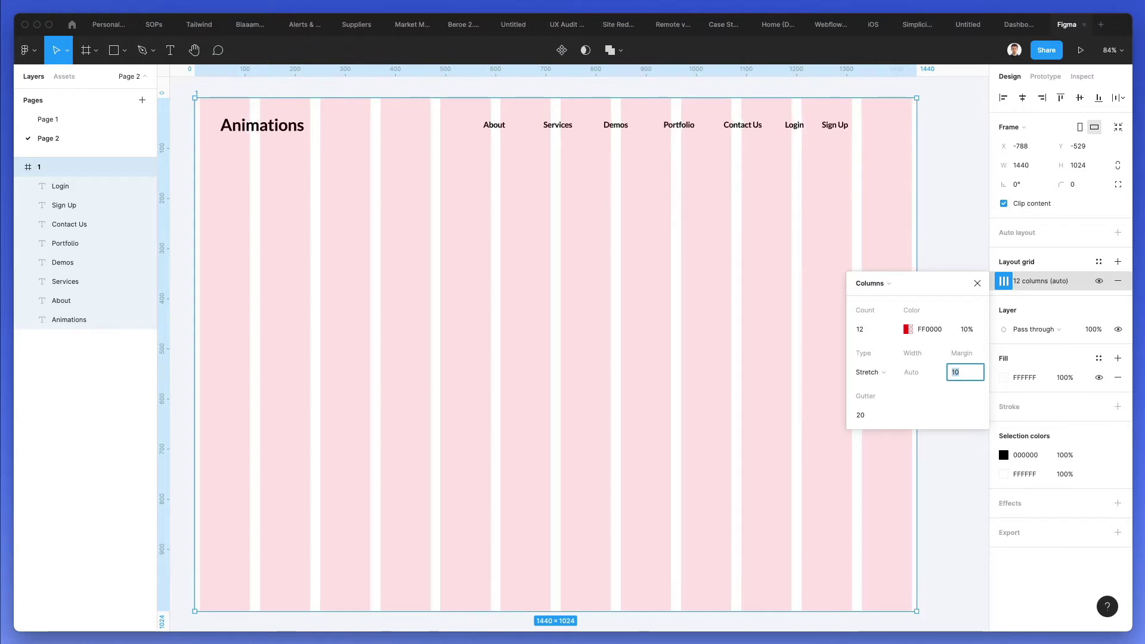
pyautogui.press('Up')
pyautogui.press('Up')
pyautogui.press('Up')
pyautogui.press('Up')
pyautogui.press('Up')
pyautogui.press('Up')
pyautogui.press('Up')
pyautogui.press('Up')
pyautogui.press('Up')
pyautogui.press('Up')
pyautogui.press('Up')
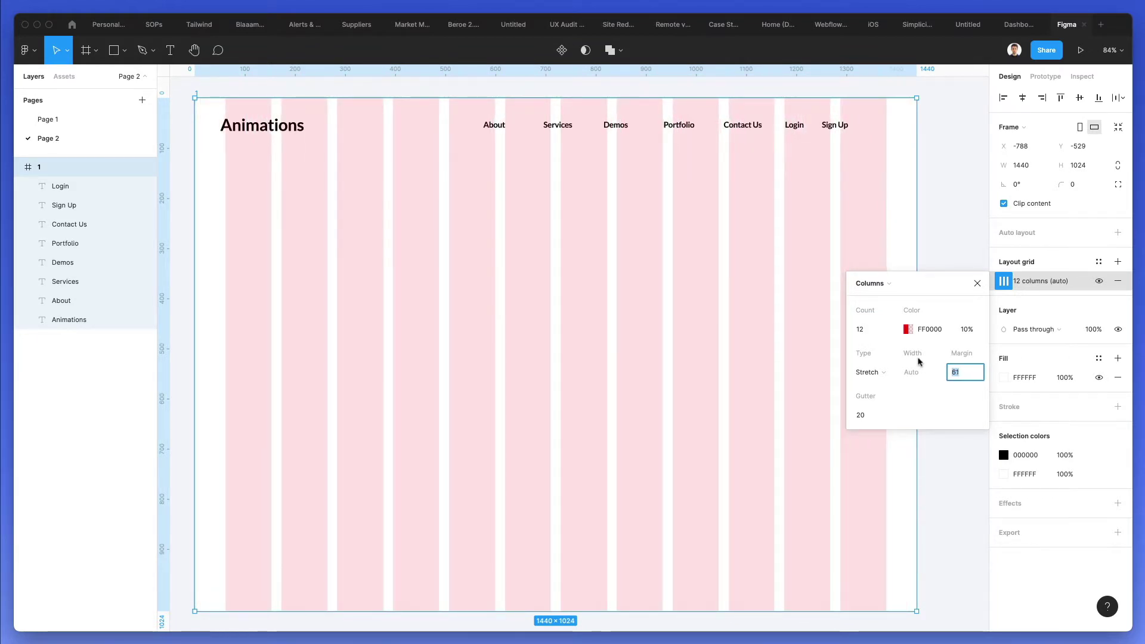
pyautogui.click(908, 329)
pyautogui.click(710, 337)
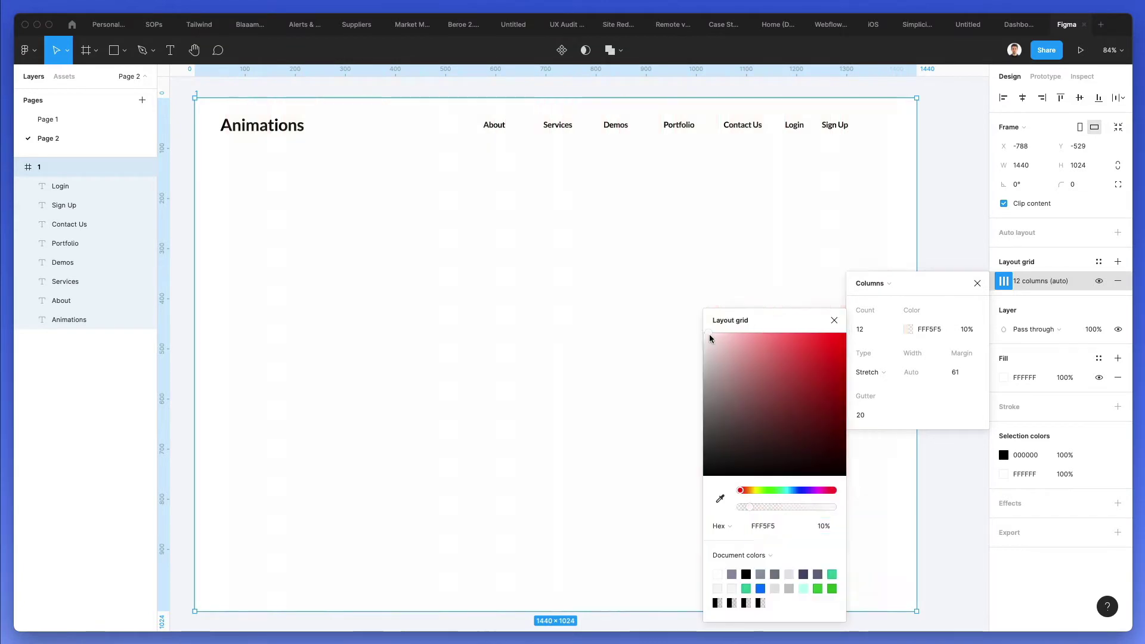
pyautogui.moveTo(709, 334); pyautogui.dragTo(711, 347)
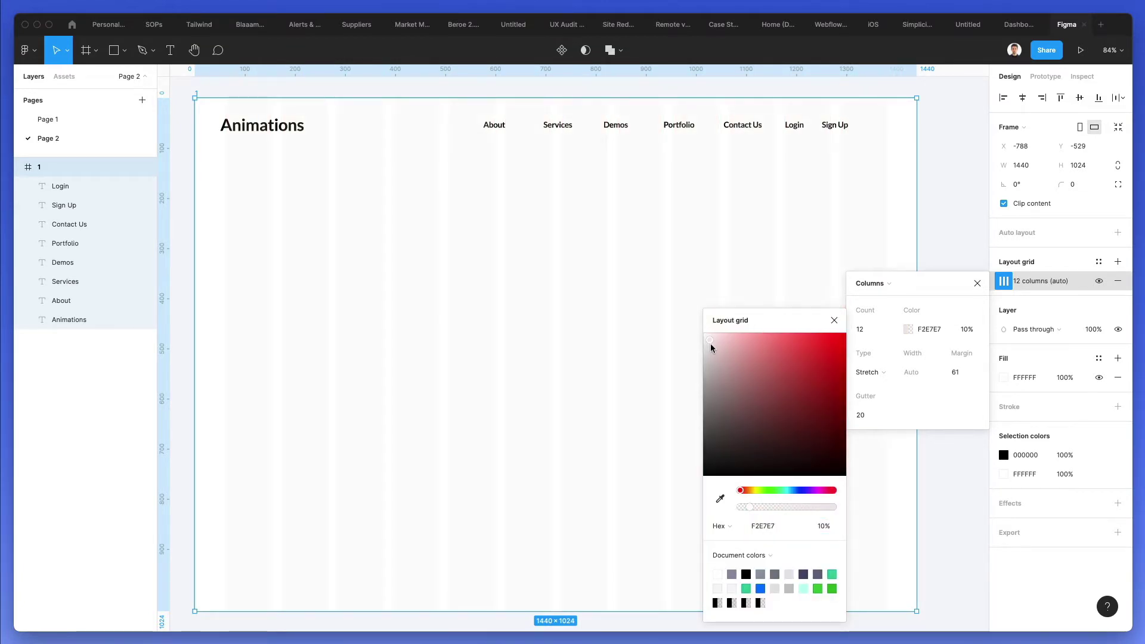
# Nudge the Animations heading onto the grid margin at X 61
pyautogui.click(350, 250)
pyautogui.moveTo(279, 132); pyautogui.dragTo(284, 133)
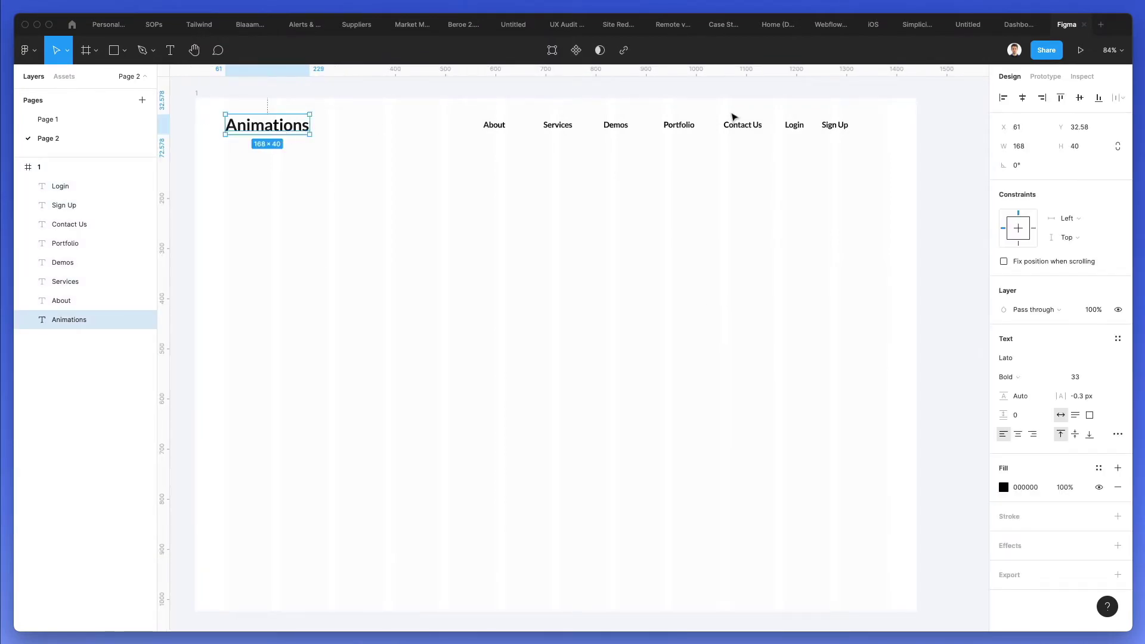
pyautogui.scroll(5, 831, 118)
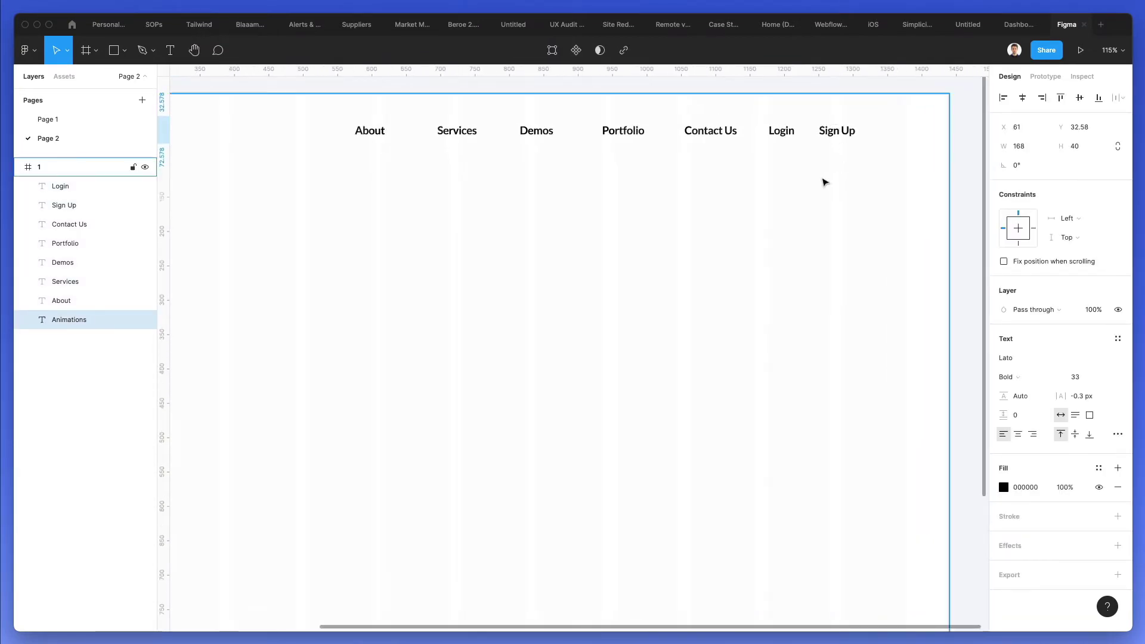
pyautogui.scroll(-4, 824, 182)
pyautogui.hscroll(-4, 573, 200)
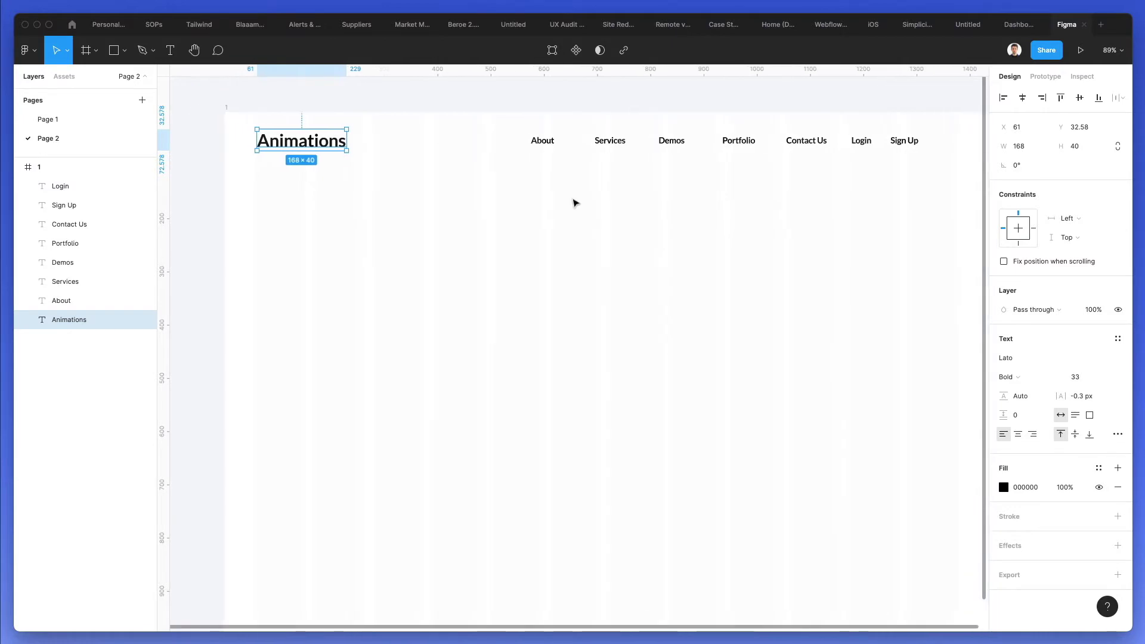
pyautogui.scroll(2, 575, 203)
pyautogui.hscroll(5, 575, 200)
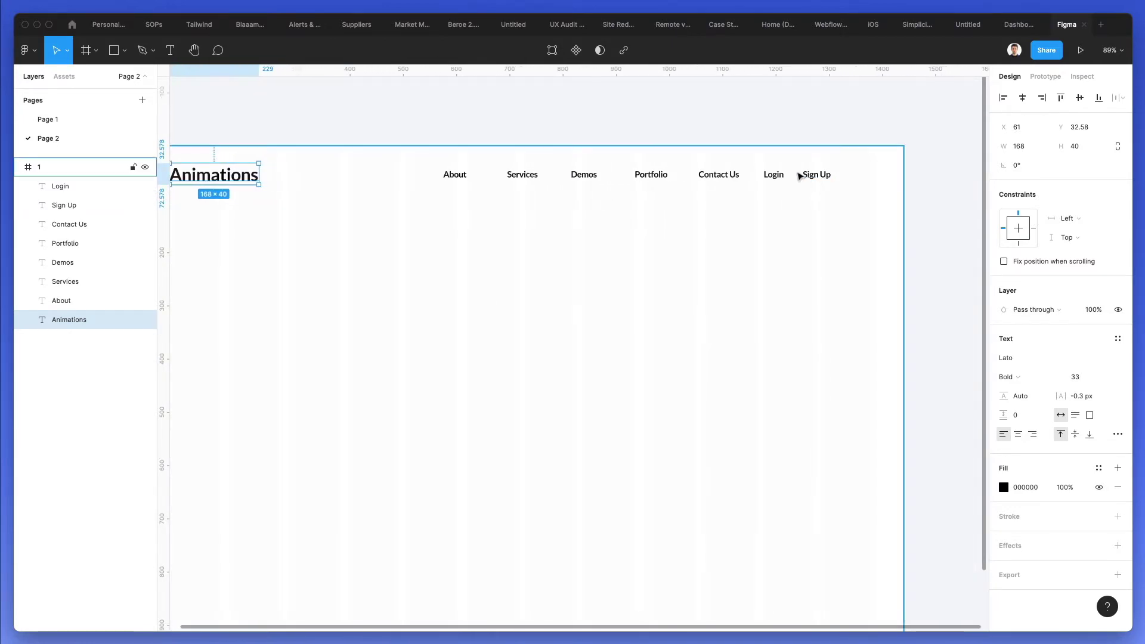
pyautogui.scroll(5, 800, 177)
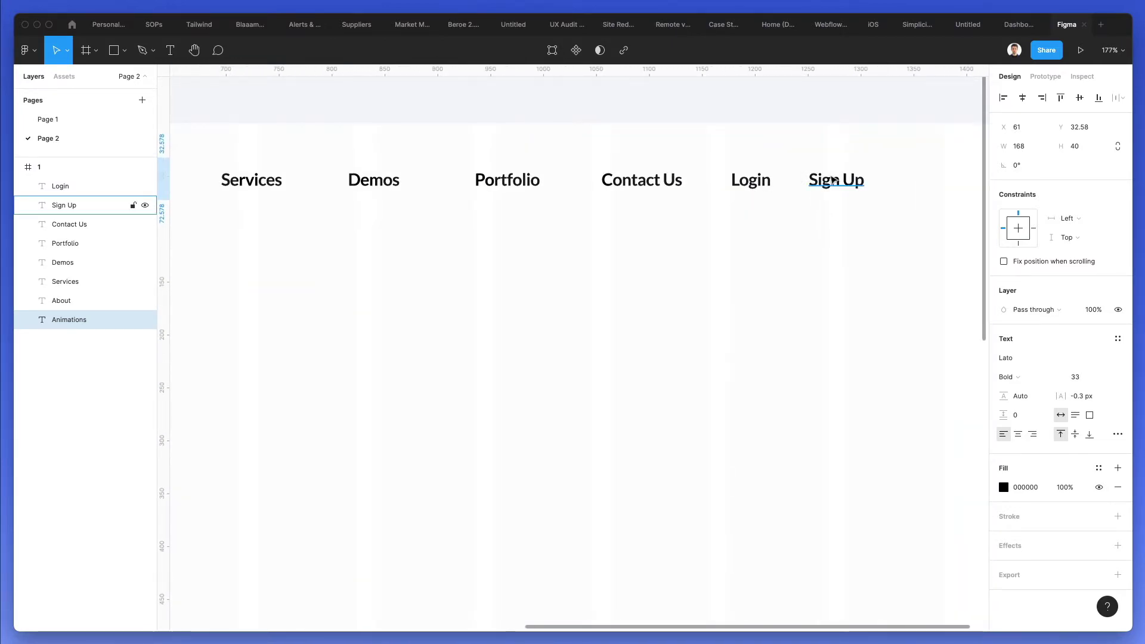
# Draw a grey rectangle behind the Sign Up label and centre the label on it
pyautogui.press('r')
pyautogui.moveTo(795, 155); pyautogui.dragTo(907, 211)
pyautogui.press('super+bracketleft')
pyautogui.press('super+bracketleft')
pyautogui.press('super+bracketleft')
pyautogui.press('super+bracketleft')
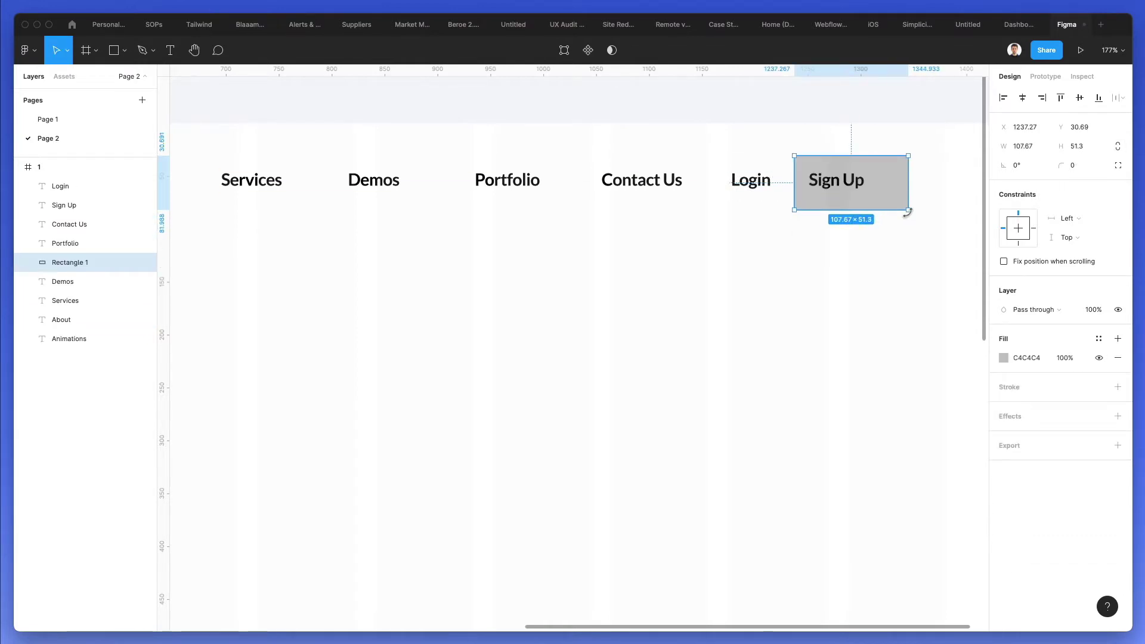
pyautogui.hscroll(5, 907, 212)
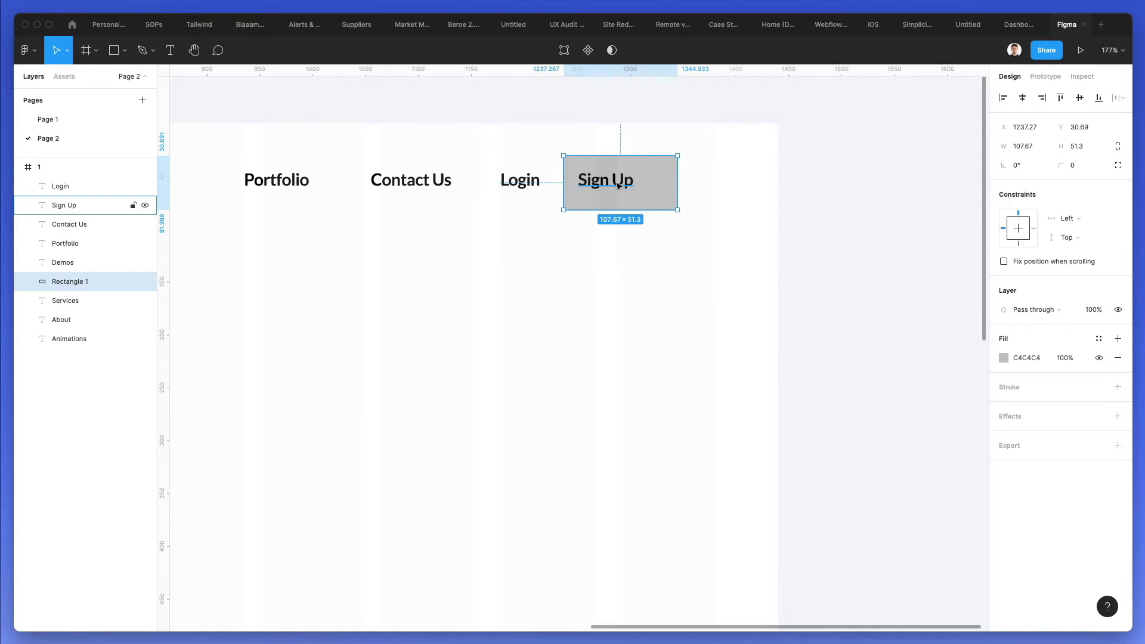
pyautogui.keyDown('shift'); pyautogui.click(632, 185); pyautogui.keyUp('shift')
pyautogui.moveTo(632, 185); pyautogui.dragTo(667, 195)
pyautogui.press('Escape')
pyautogui.press('super+z')
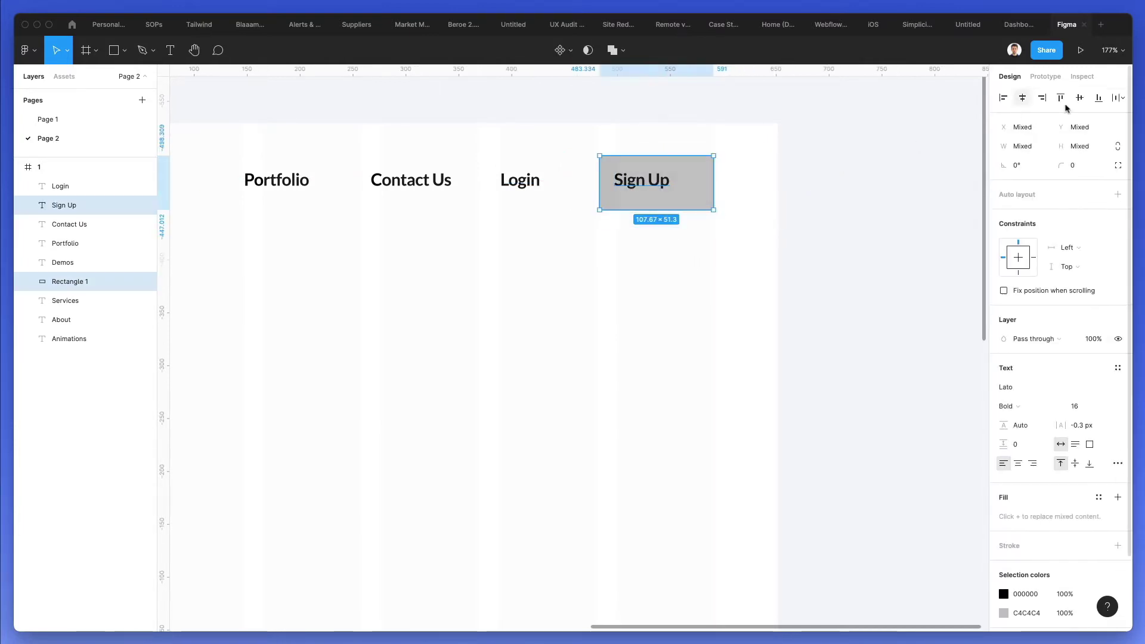
pyautogui.click(1021, 98)
pyautogui.click(661, 326)
pyautogui.hscroll(-5, 591, 232)
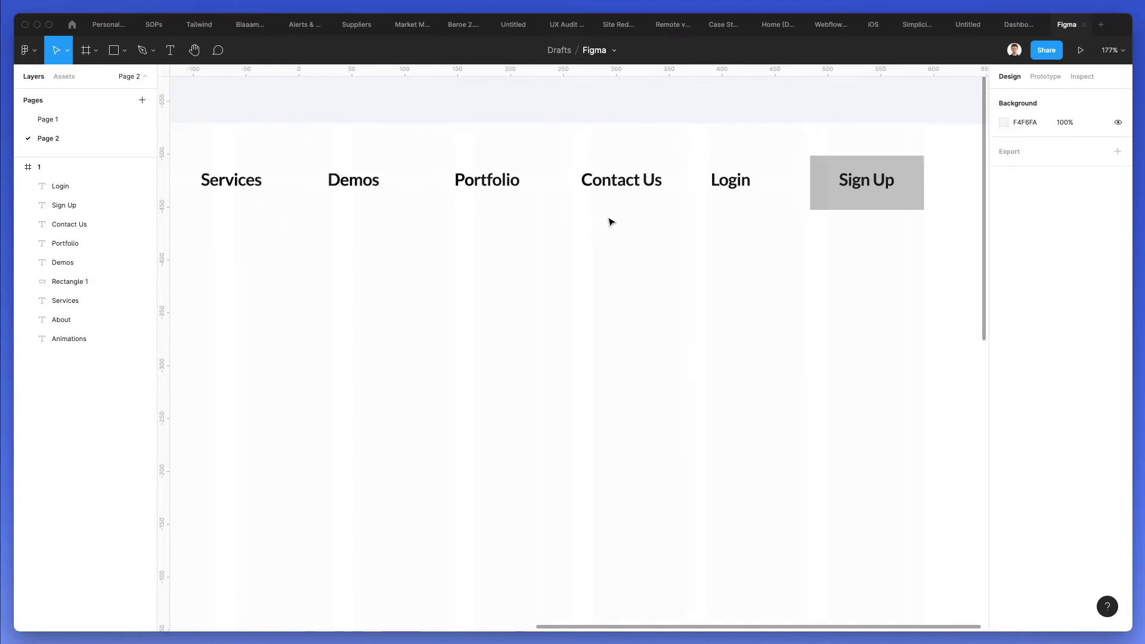
pyautogui.click(825, 207)
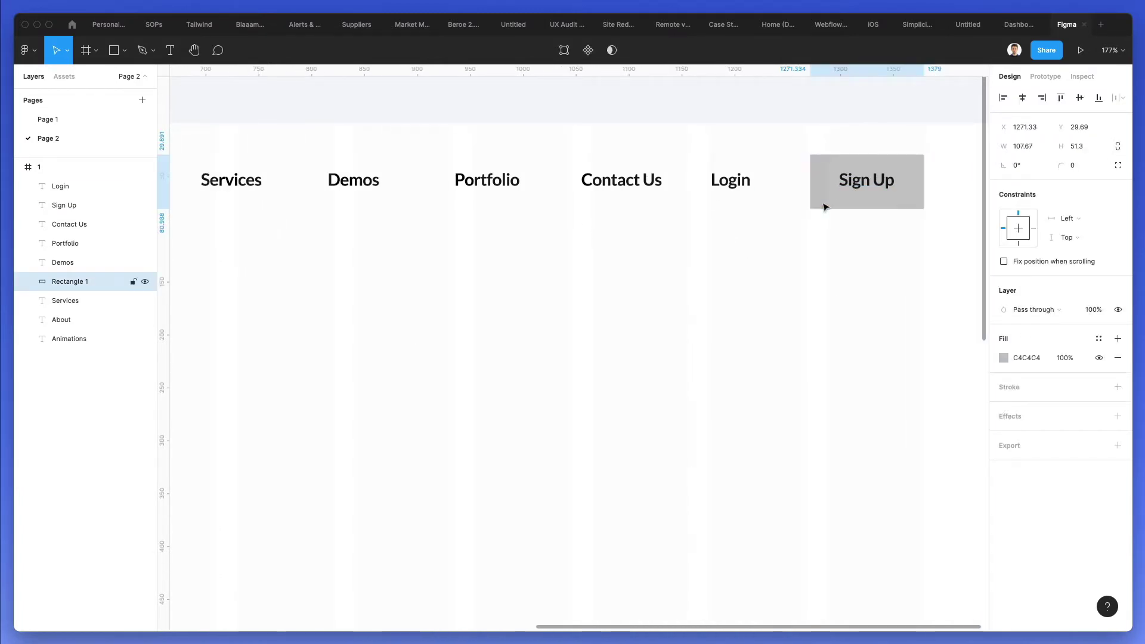
# Give the Sign Up rectangle 10-radius corners and an orange FF9900 fill
pyautogui.hscroll(5, 825, 206)
pyautogui.moveTo(1061, 165); pyautogui.dragTo(62, 162)
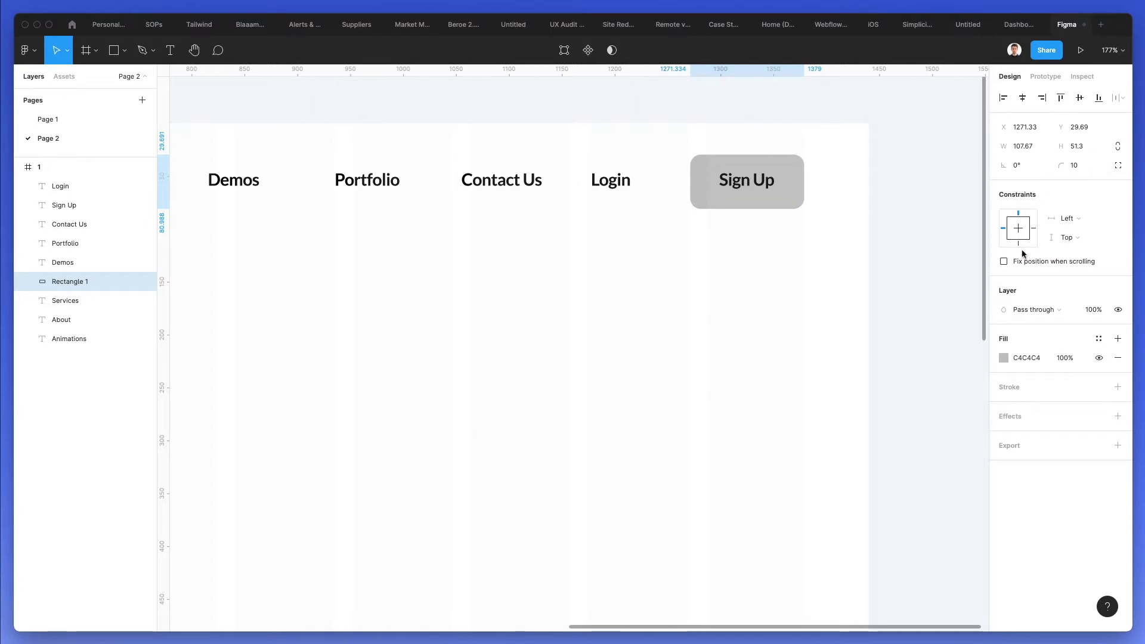
pyautogui.click(1004, 358)
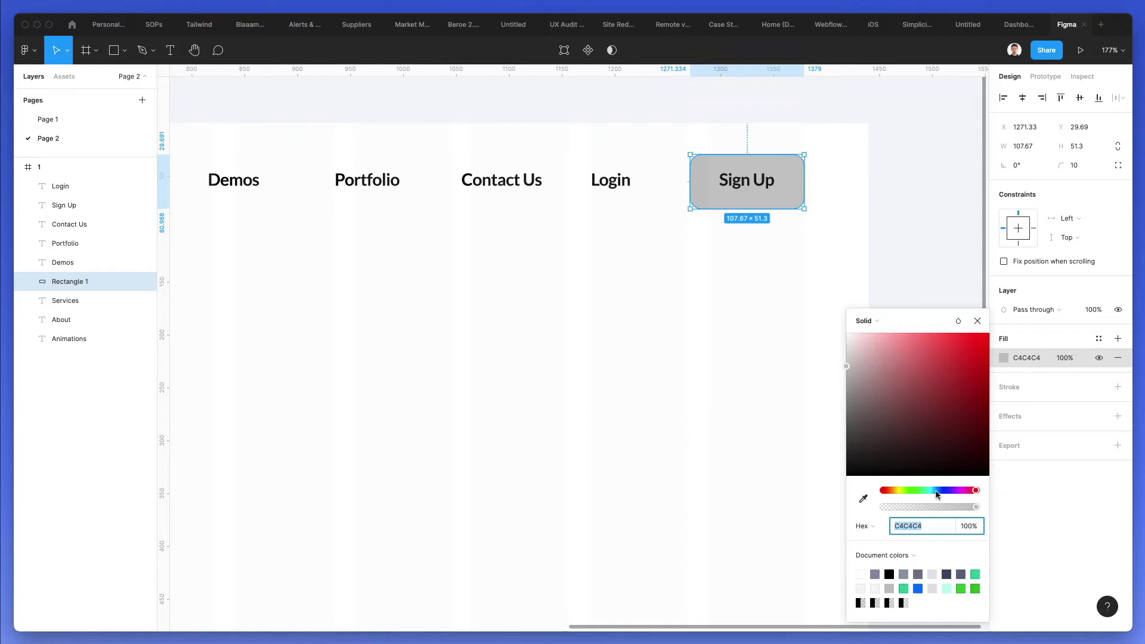
pyautogui.moveTo(890, 493); pyautogui.dragTo(894, 494)
pyautogui.click(987, 334)
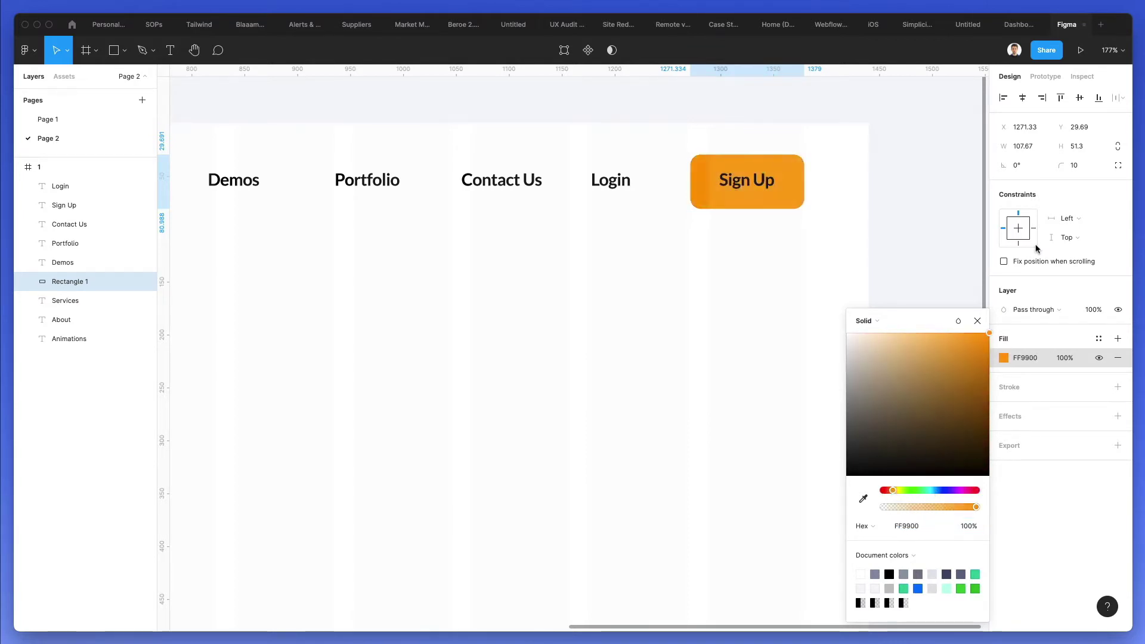
pyautogui.click(769, 184)
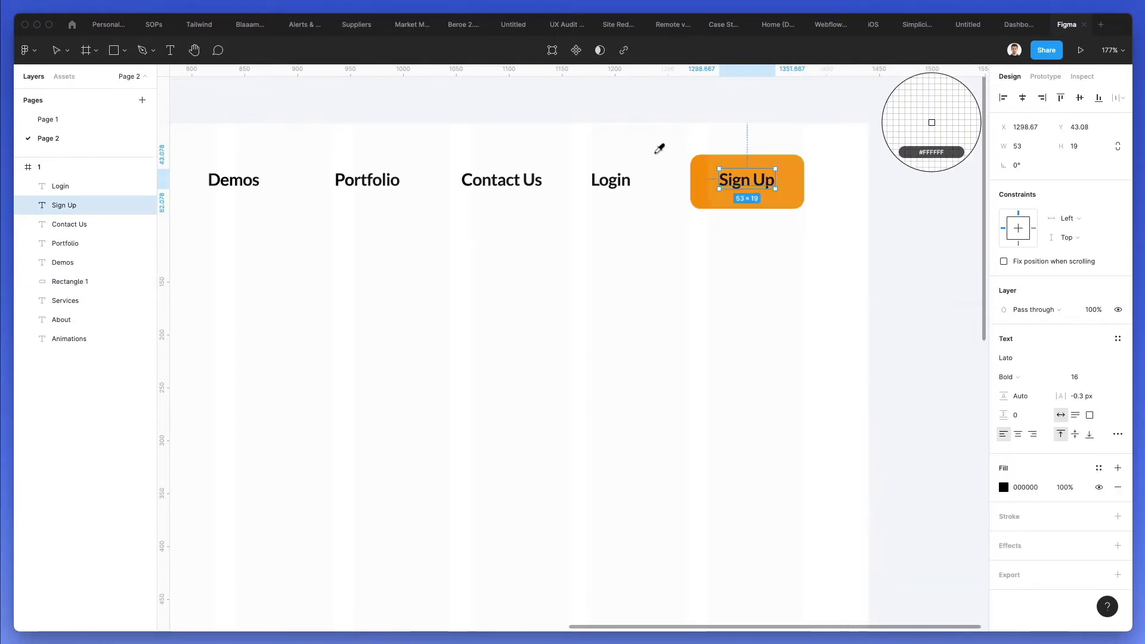
# Wrap the nav links About through Contact Us into an auto-layout row
pyautogui.press('Escape')
pyautogui.scroll(-3, 672, 268)
pyautogui.press('Escape')
pyautogui.hscroll(-5, 612, 219)
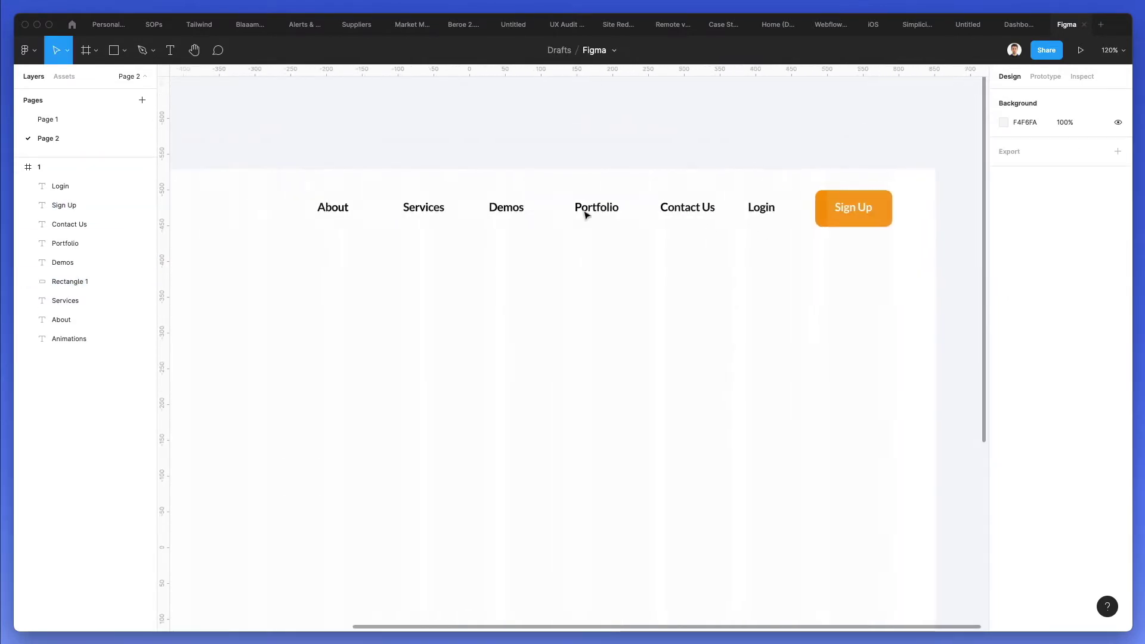
pyautogui.hscroll(-2, 722, 189)
pyautogui.scroll(-3, 422, 188)
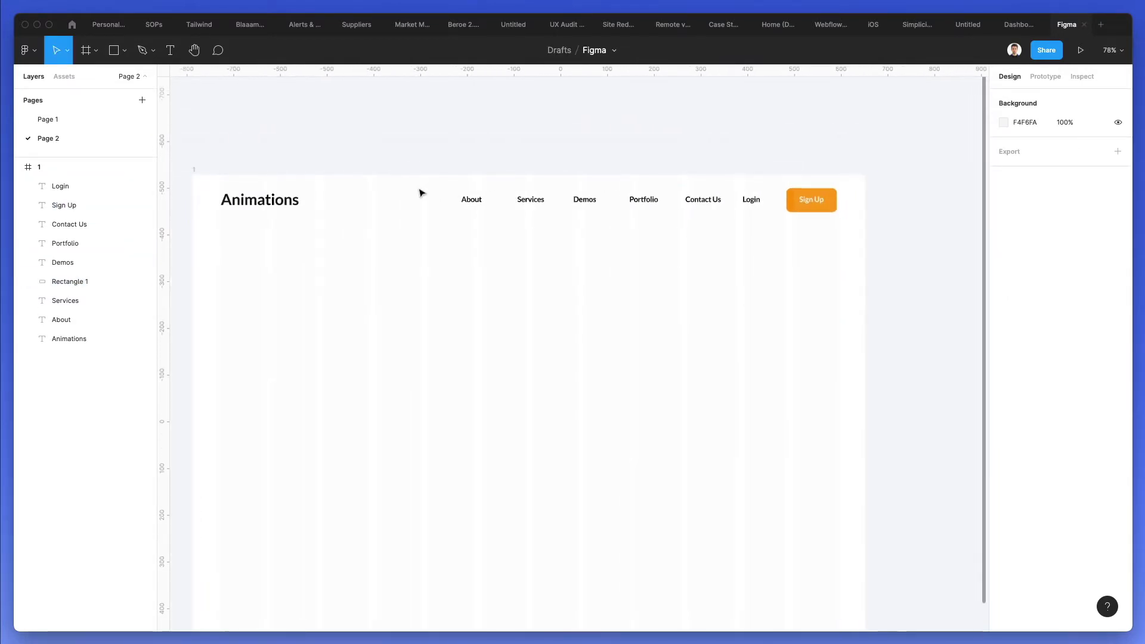
pyautogui.moveTo(418, 185); pyautogui.dragTo(728, 230)
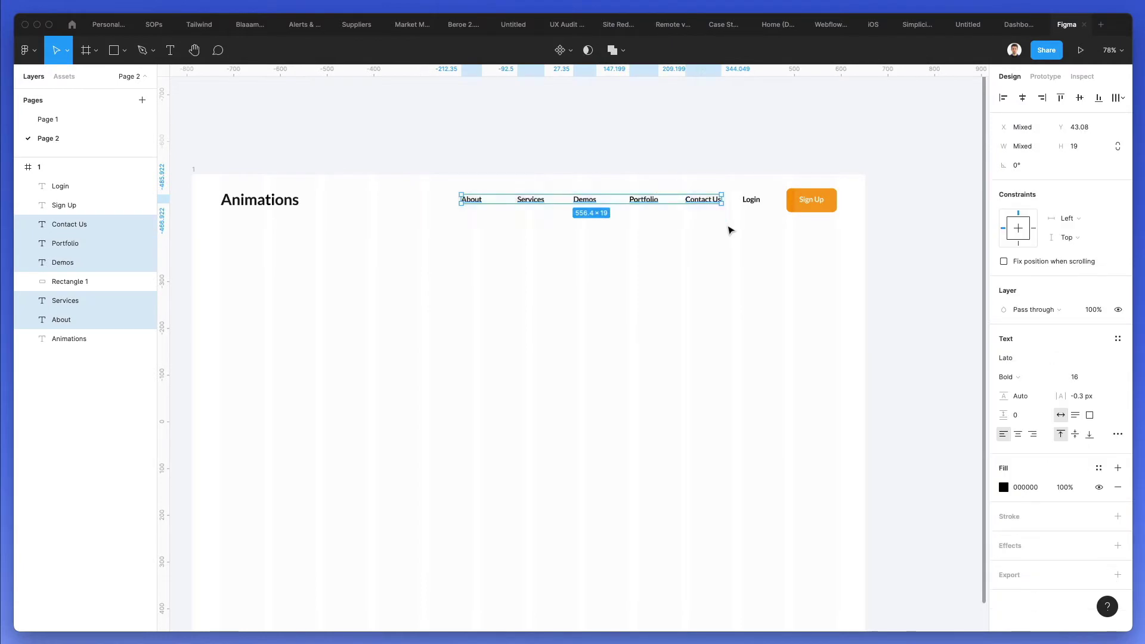
pyautogui.hscroll(-3, 713, 243)
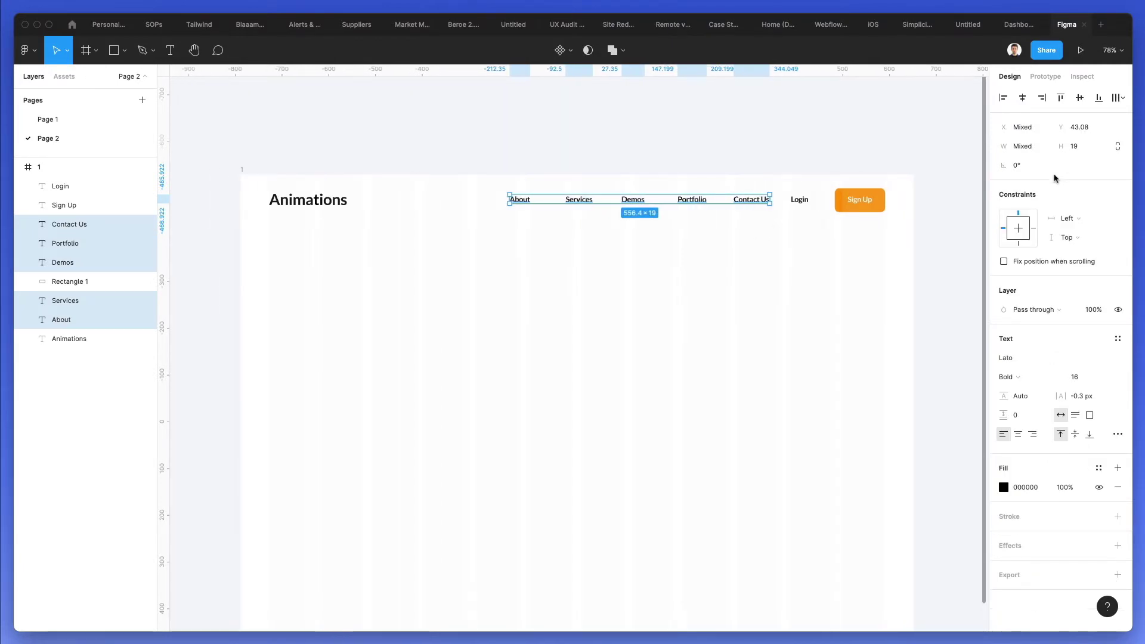
pyautogui.hotkey('shift', 'a')
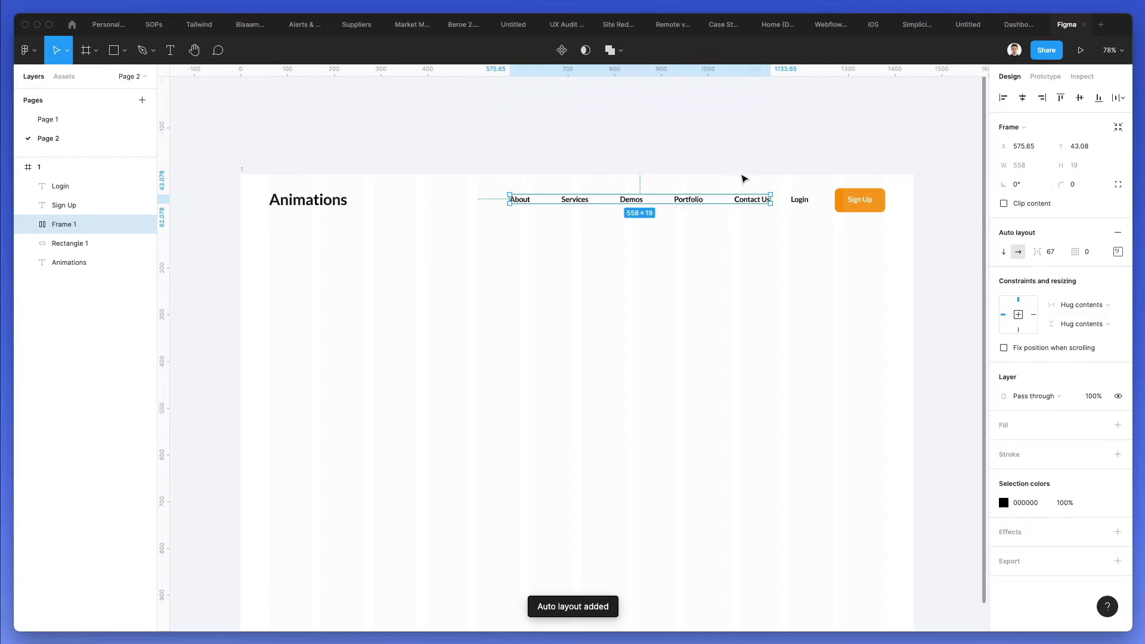
pyautogui.click(784, 179)
# Combine the Sign Up label and orange rectangle into a 93×39 auto-layout button
pyautogui.moveTo(784, 178); pyautogui.dragTo(914, 239)
pyautogui.click(859, 191)
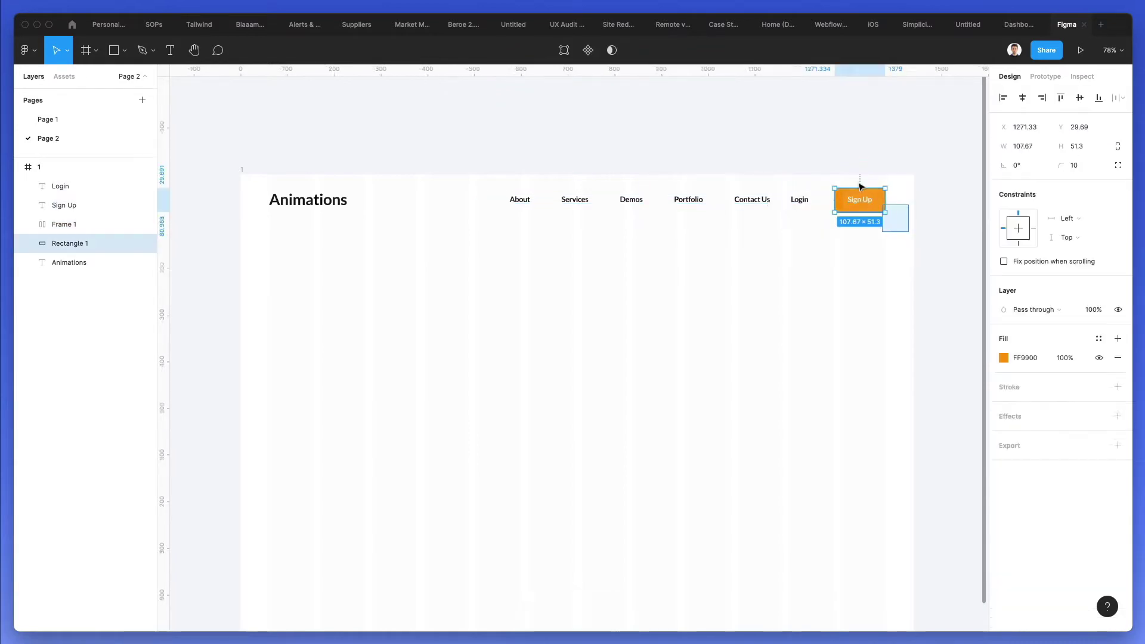
pyautogui.keyDown('shift'); pyautogui.click(853, 197); pyautogui.keyUp('shift')
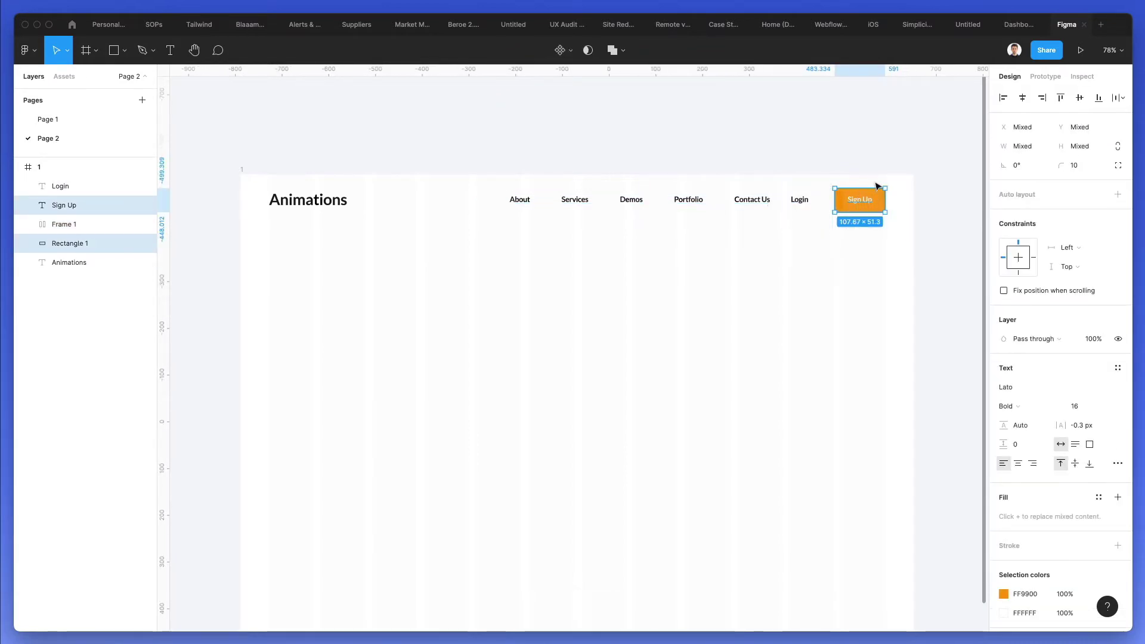
pyautogui.click(900, 164)
pyautogui.scroll(5, 889, 185)
pyautogui.click(859, 217)
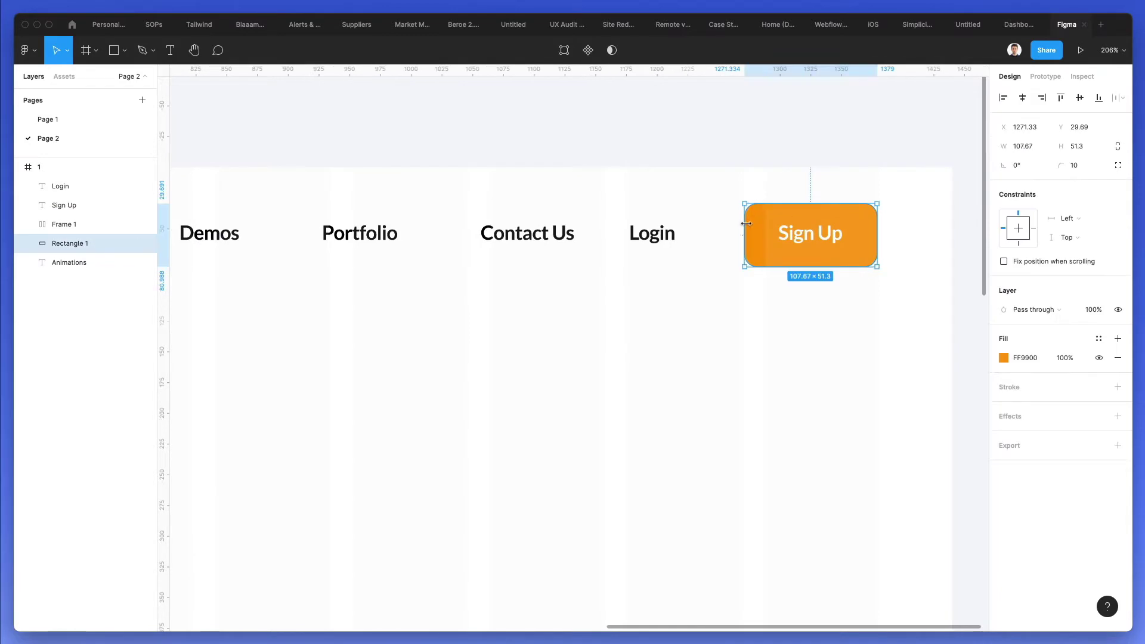
pyautogui.moveTo(745, 223); pyautogui.dragTo(941, 310)
pyautogui.hotkey('shift', 'a')
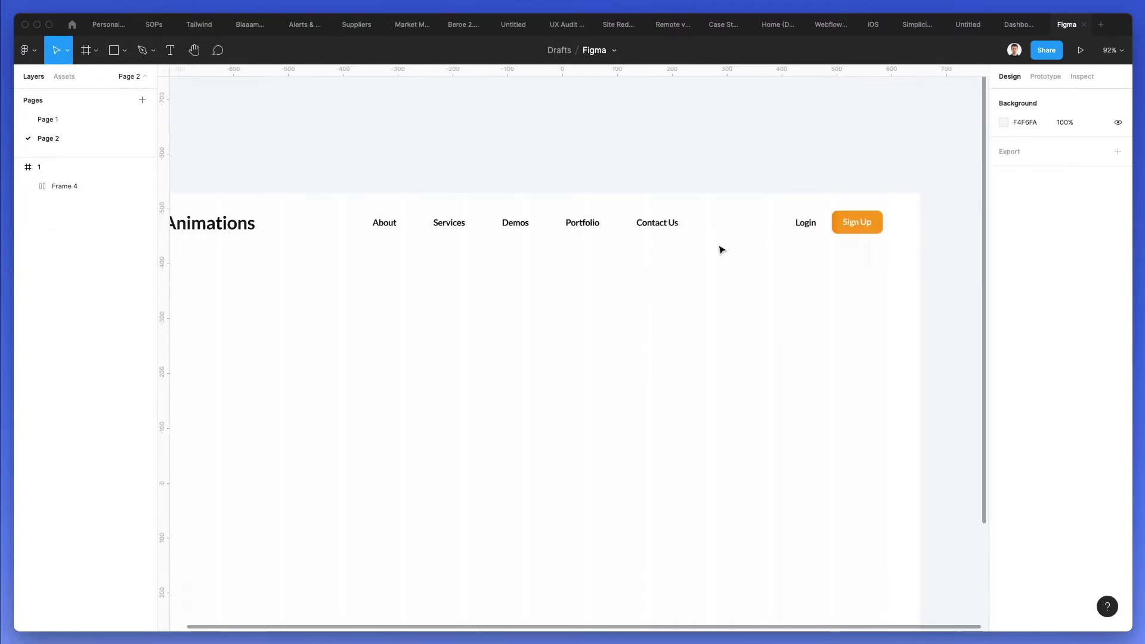
pyautogui.moveTo(722, 249); pyautogui.dragTo(365, 219)
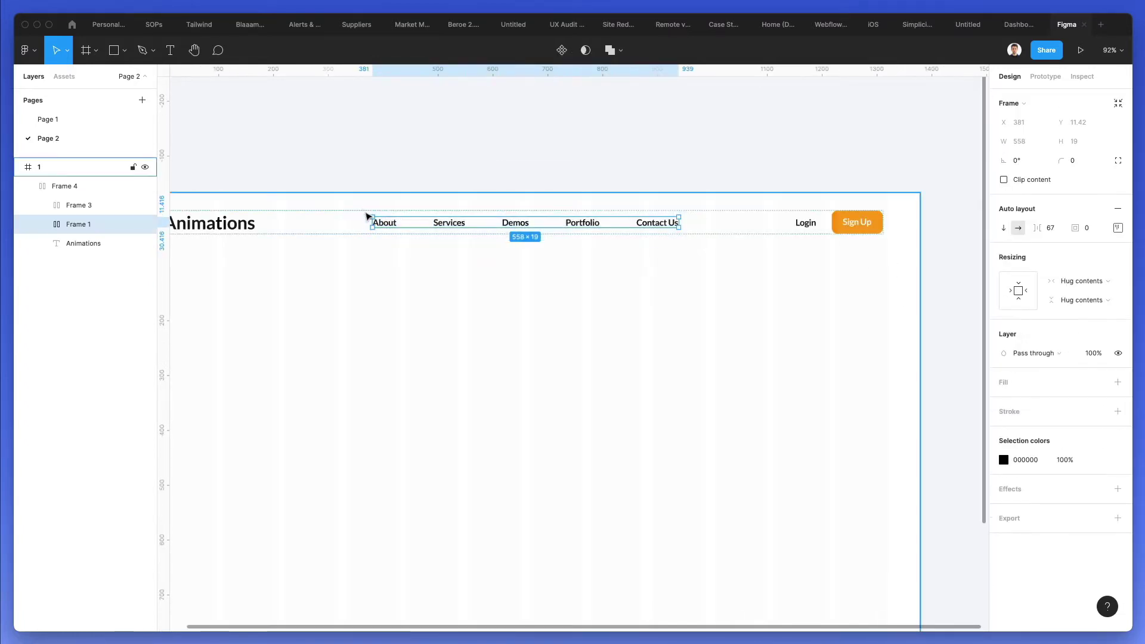
# Break apart the header frame and remove auto layout from the nav links frame
pyautogui.click(386, 207)
pyautogui.click(386, 207)
pyautogui.click(386, 207)
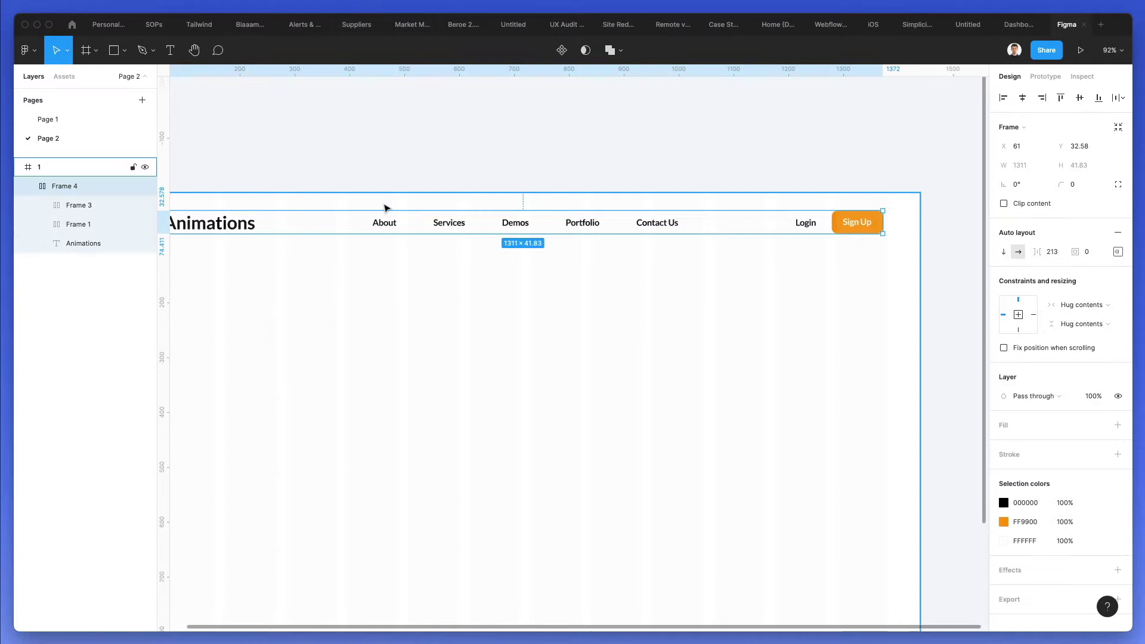
pyautogui.press('super+z')
pyautogui.click(430, 207)
pyautogui.moveTo(430, 207); pyautogui.dragTo(773, 276)
pyautogui.click(1119, 98)
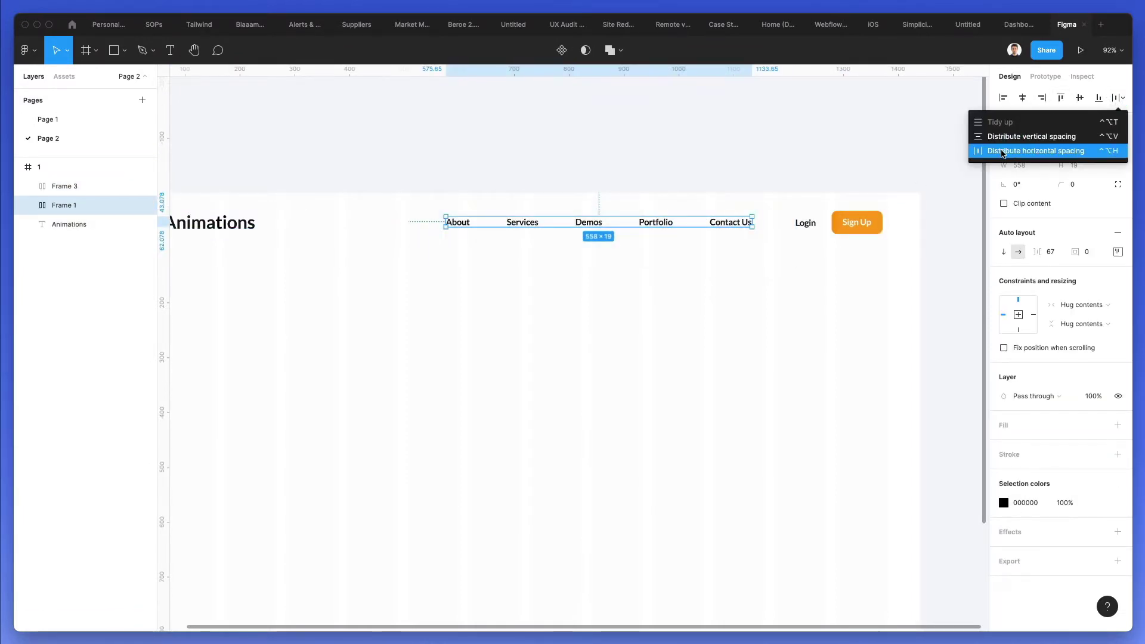
pyautogui.click(1002, 150)
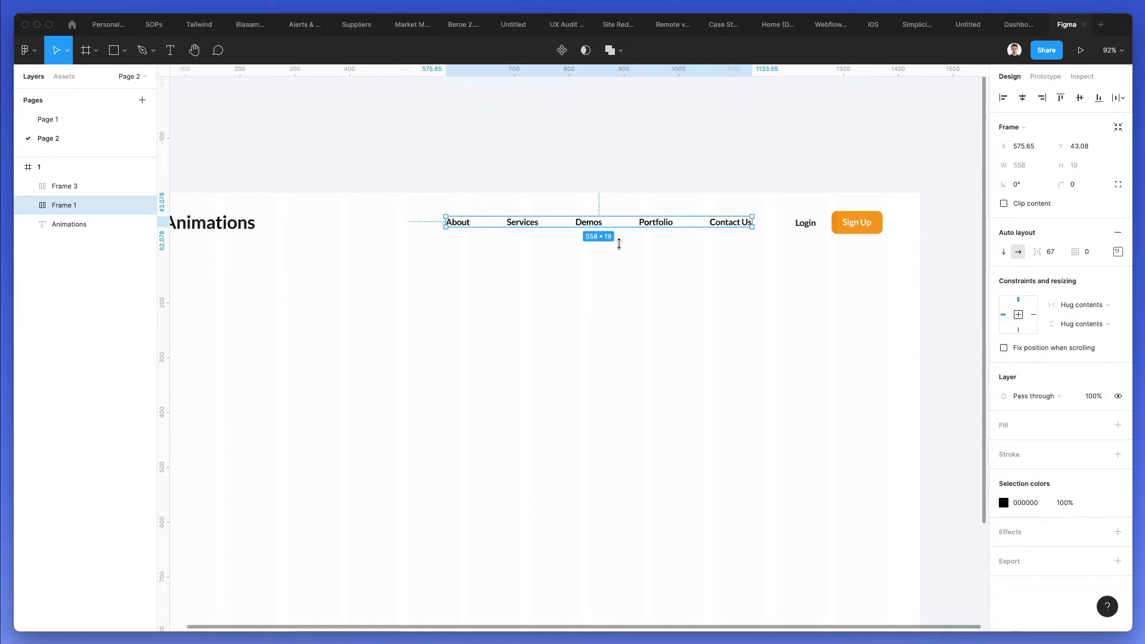
pyautogui.click(1118, 232)
pyautogui.click(1112, 99)
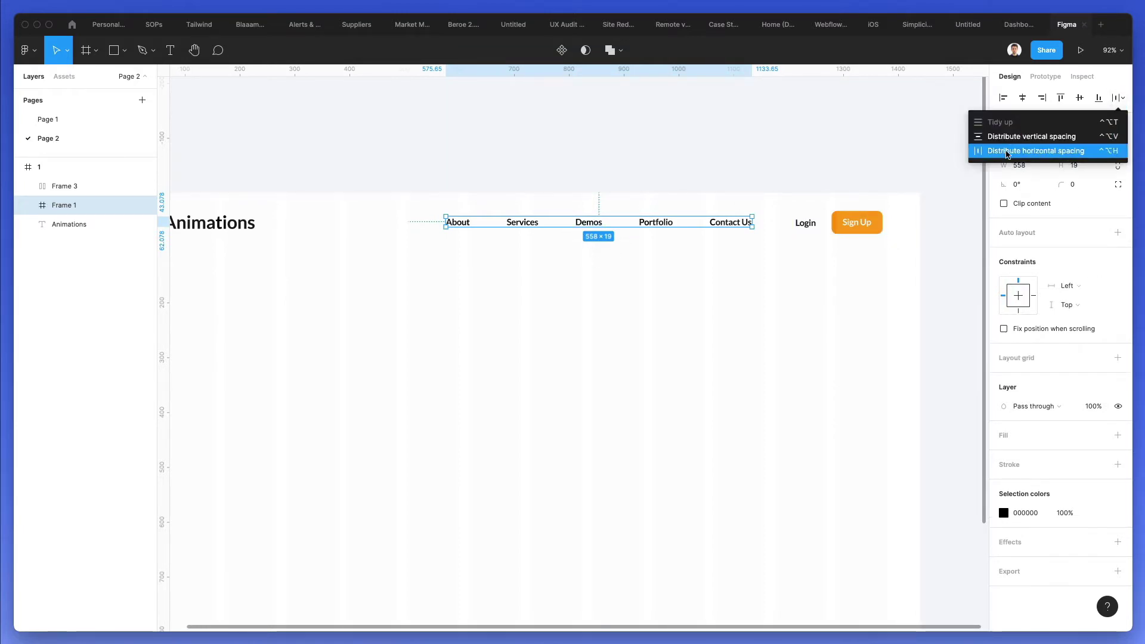
pyautogui.click(1007, 150)
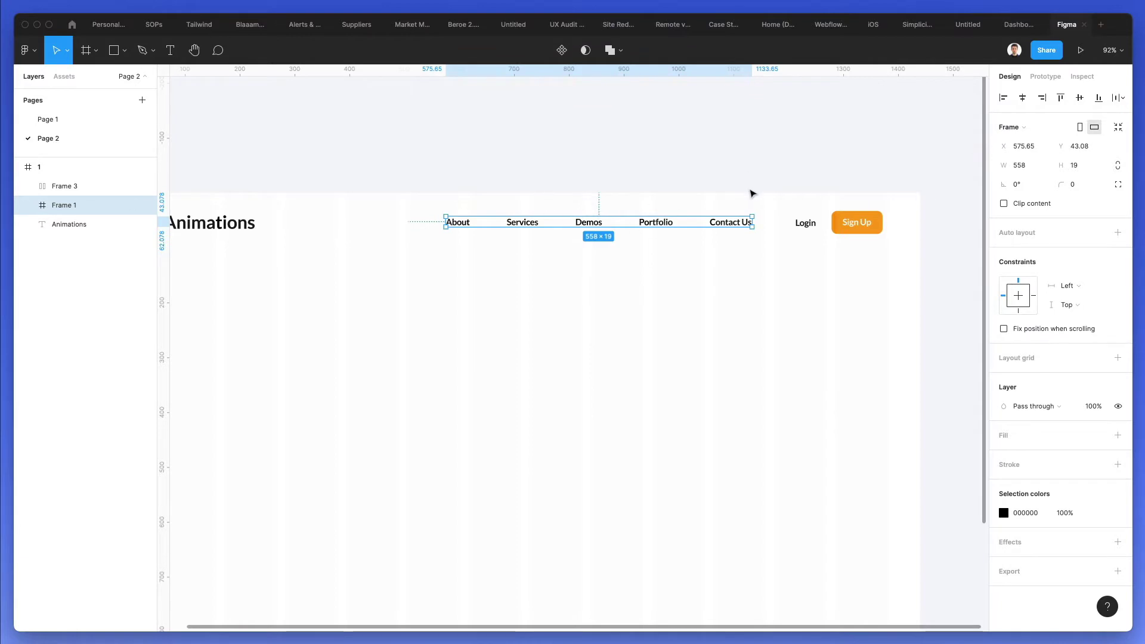
# Ungroup the five nav links, space them evenly and rewrap them in auto layout
pyautogui.press('super+shift+g')
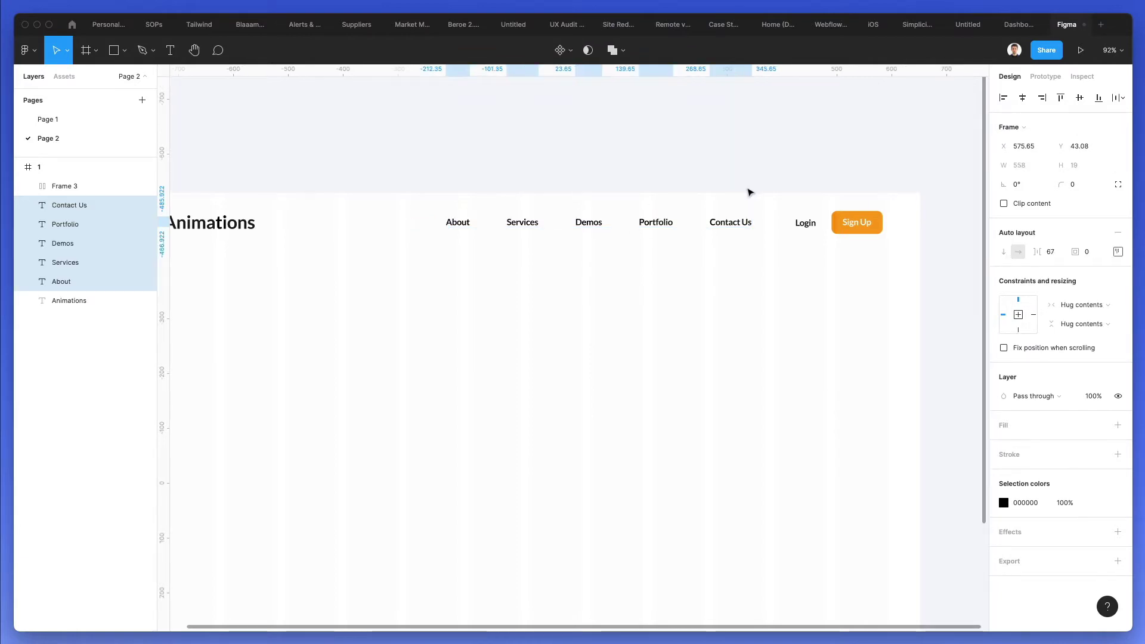
pyautogui.click(1122, 101)
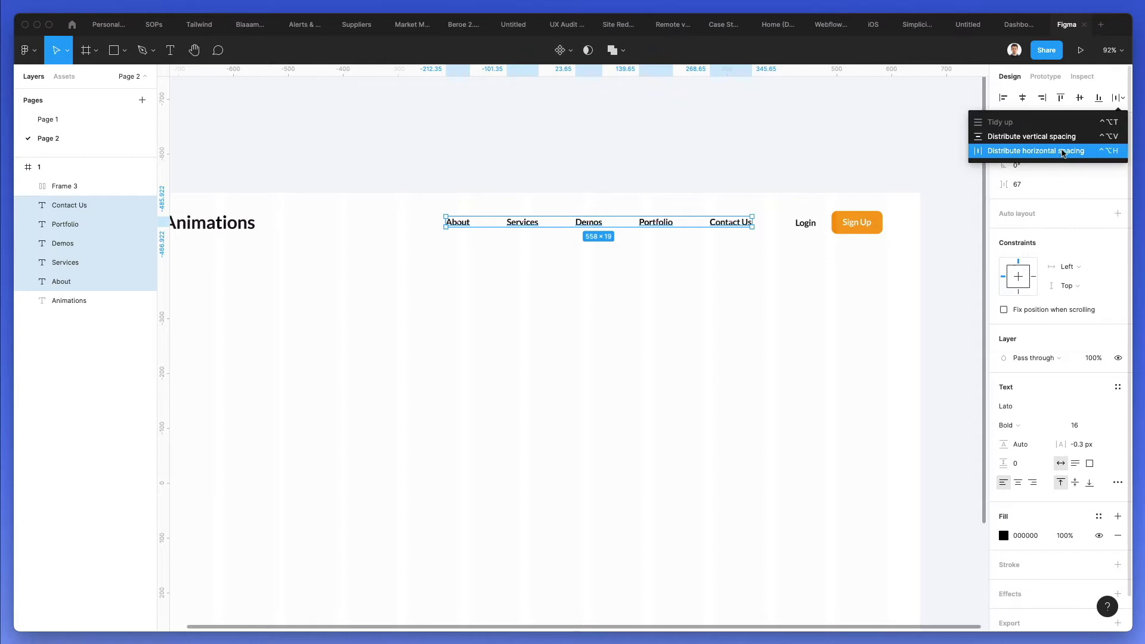
pyautogui.click(1013, 149)
pyautogui.hotkey('shift', 'a')
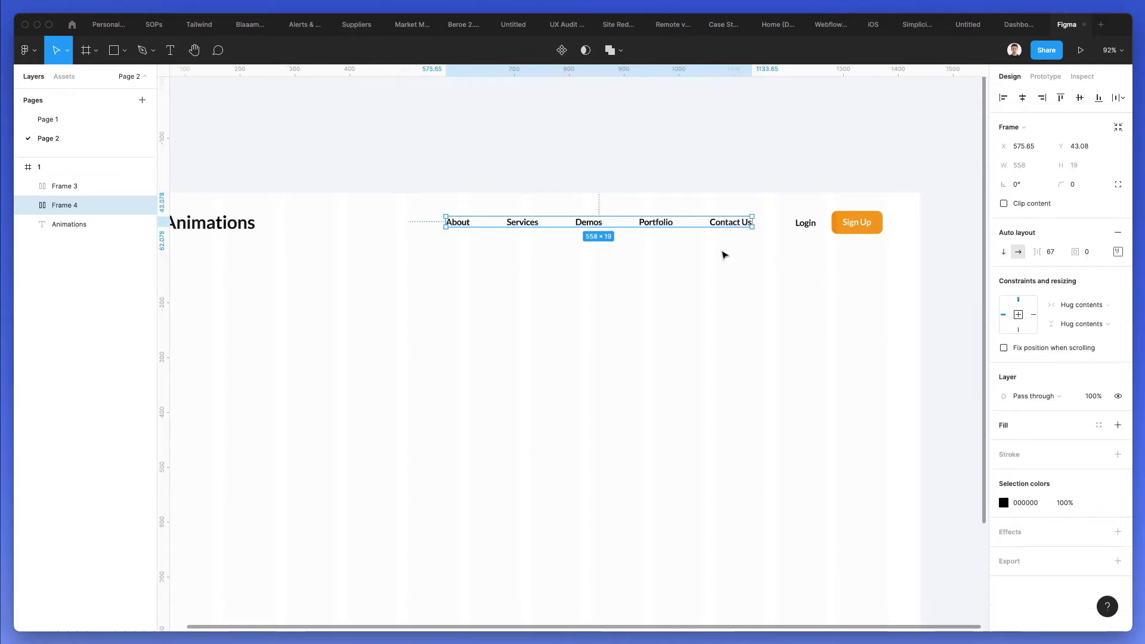
pyautogui.hscroll(-3, 638, 179)
pyautogui.click(643, 179)
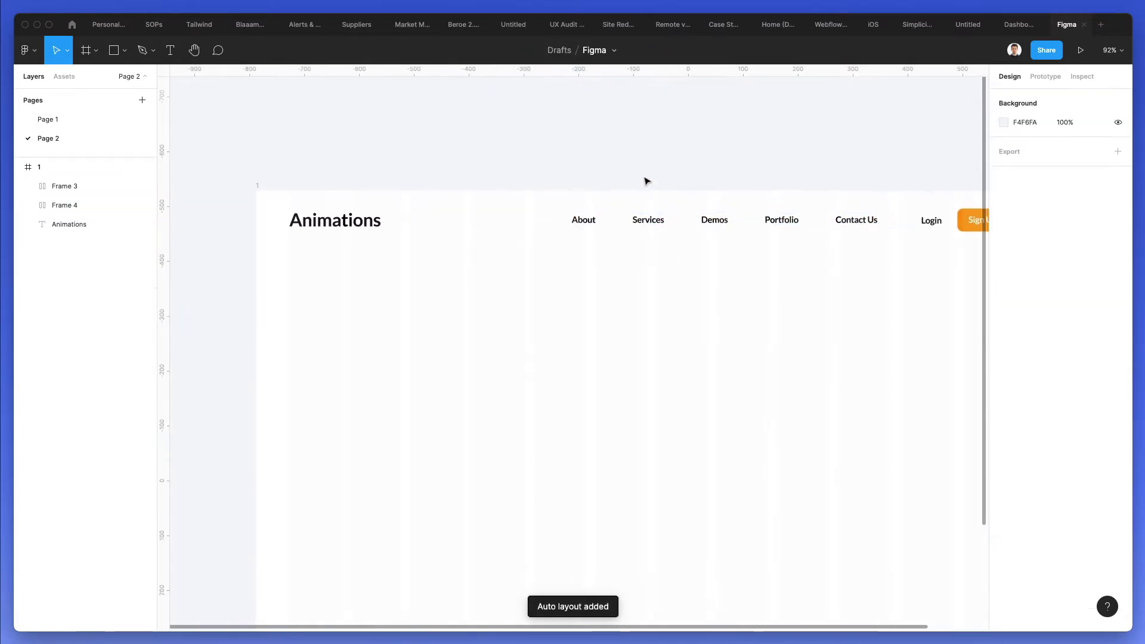
pyautogui.click(769, 220)
pyautogui.hscroll(3, 716, 208)
pyautogui.scroll(-3, 706, 199)
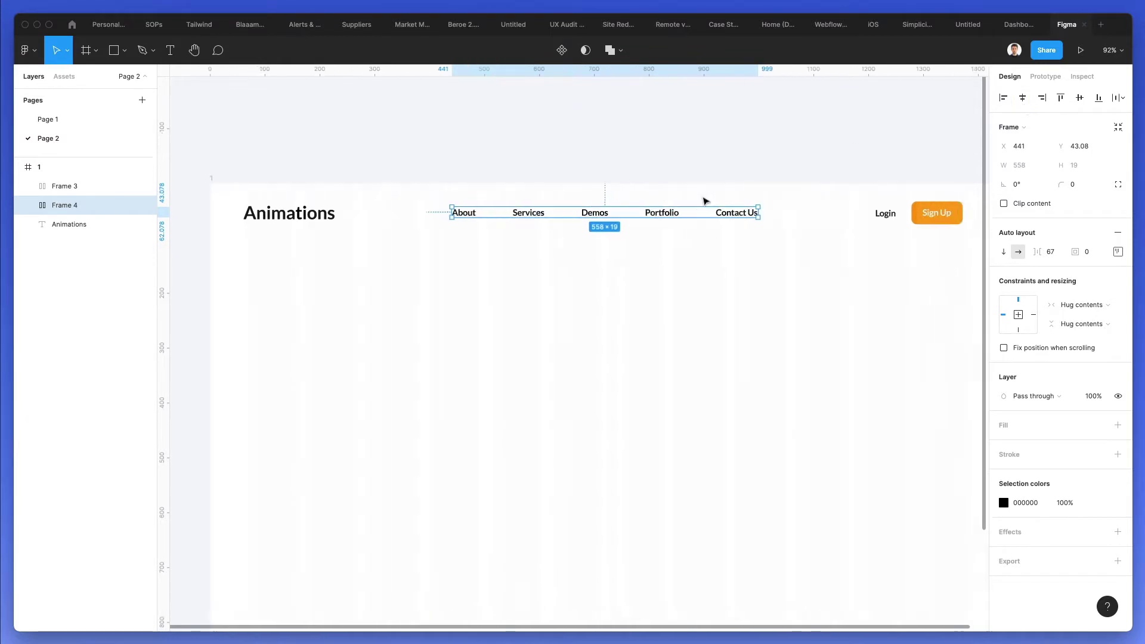
pyautogui.click(735, 160)
# Duplicate the Animations heading below the nav and retype it as 'Create a beautiful user experience in no time'
pyautogui.scroll(-3, 734, 160)
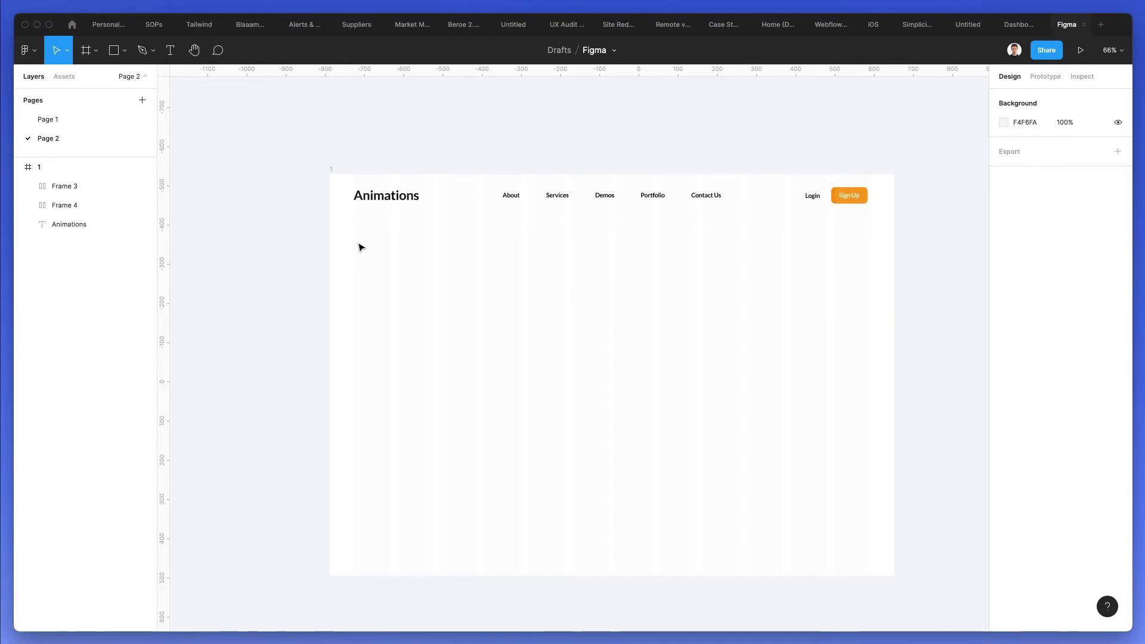
pyautogui.hscroll(1, 361, 247)
pyautogui.moveTo(398, 197); pyautogui.dragTo(403, 315)
pyautogui.doubleClick(404, 315)
pyautogui.write('C')
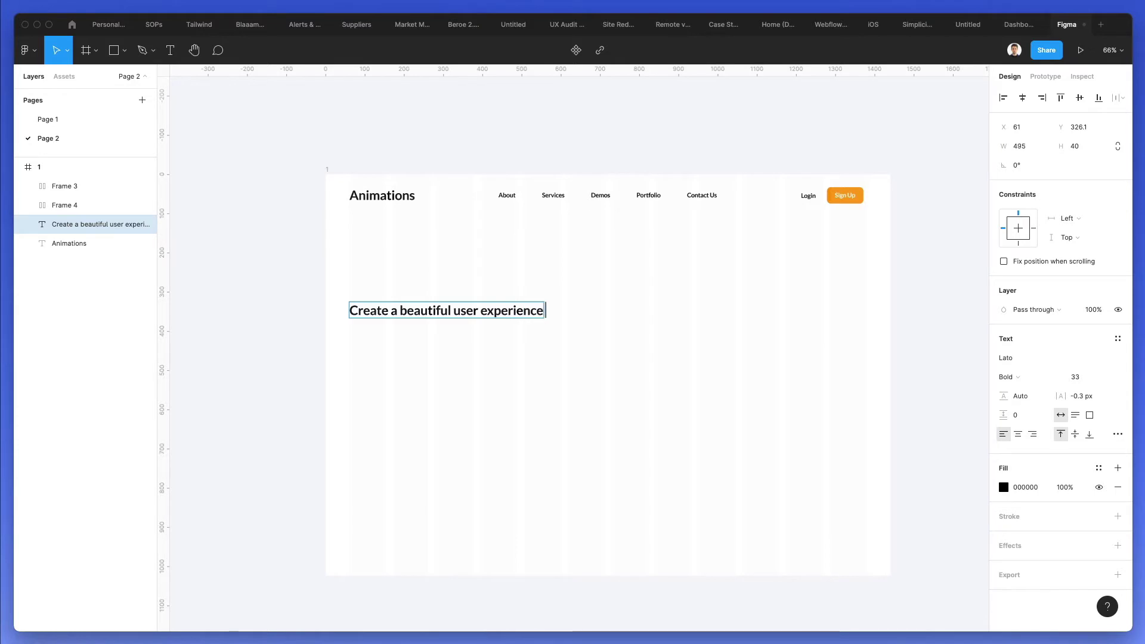
pyautogui.write('n no time')
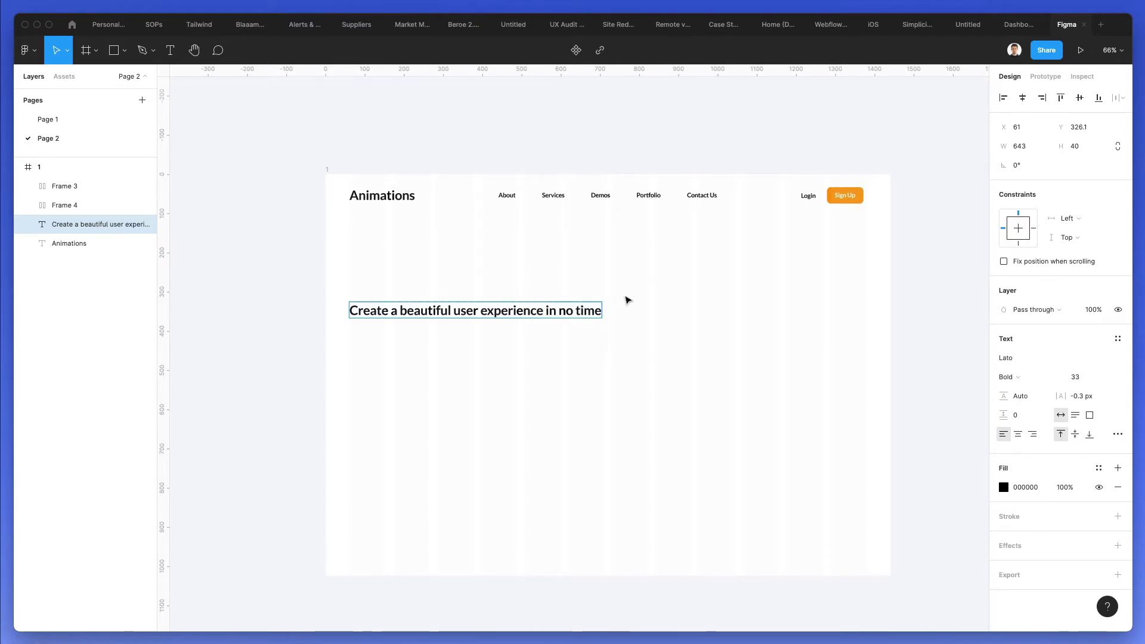
# Set the heading to 73 px and resize its box so it wraps onto three lines
pyautogui.press('Escape')
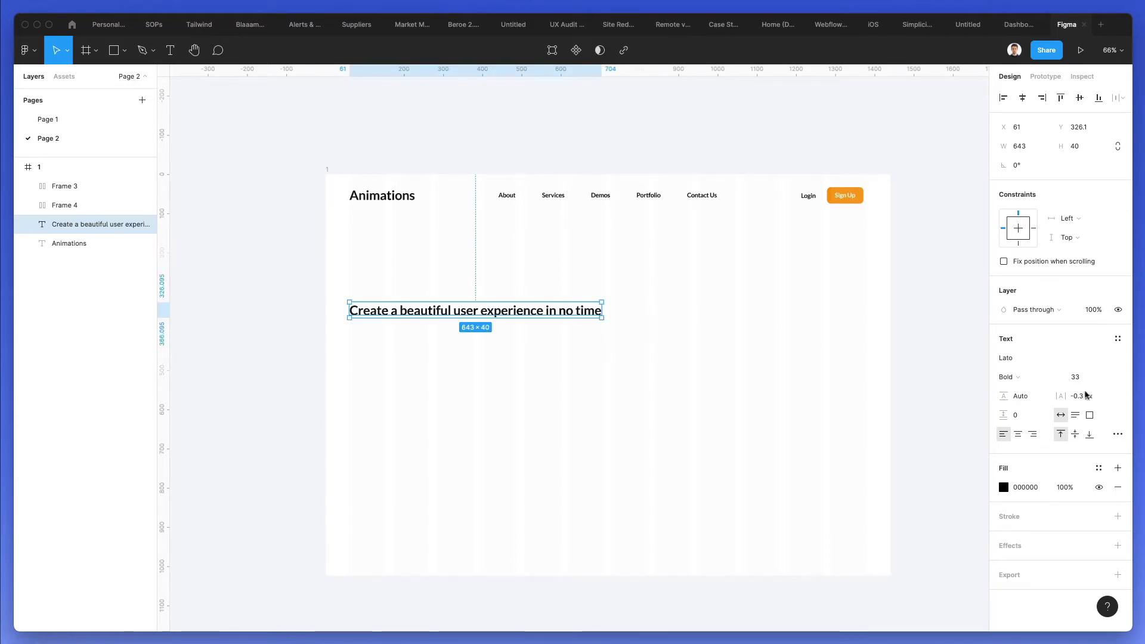
pyautogui.moveTo(602, 310); pyautogui.dragTo(568, 313)
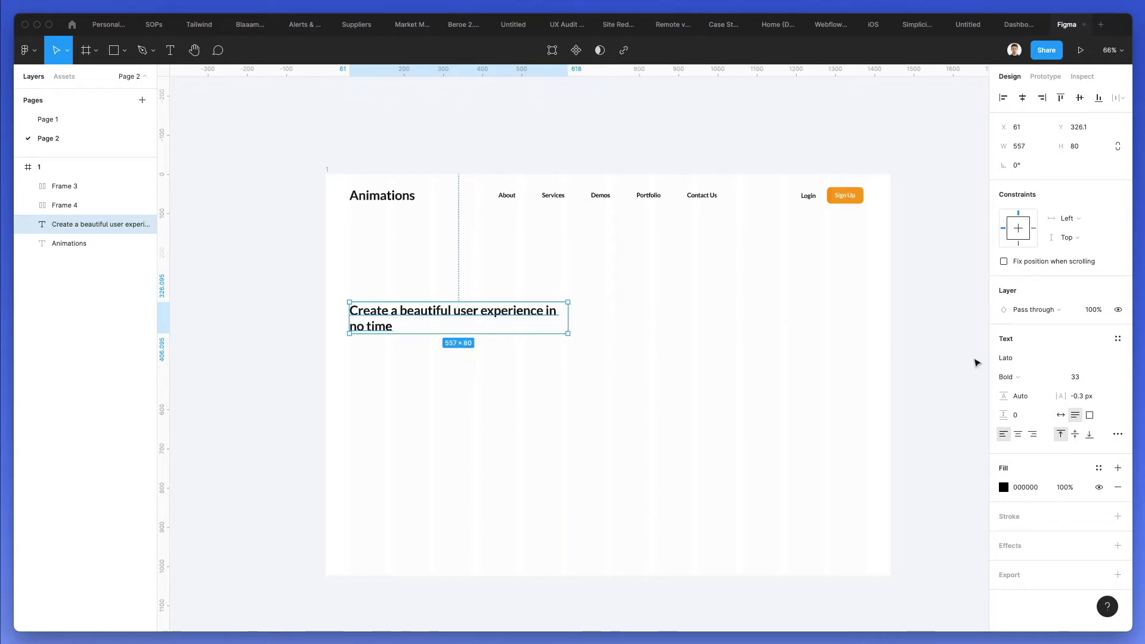
pyautogui.write('83')
pyautogui.press('Return')
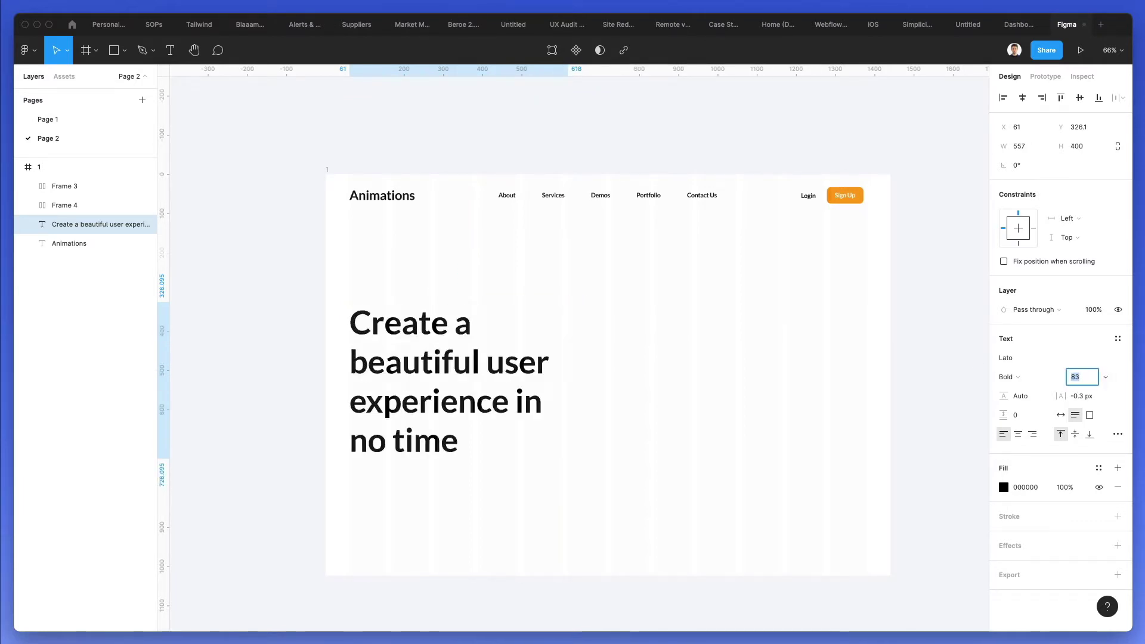
pyautogui.write('73')
pyautogui.press('Return')
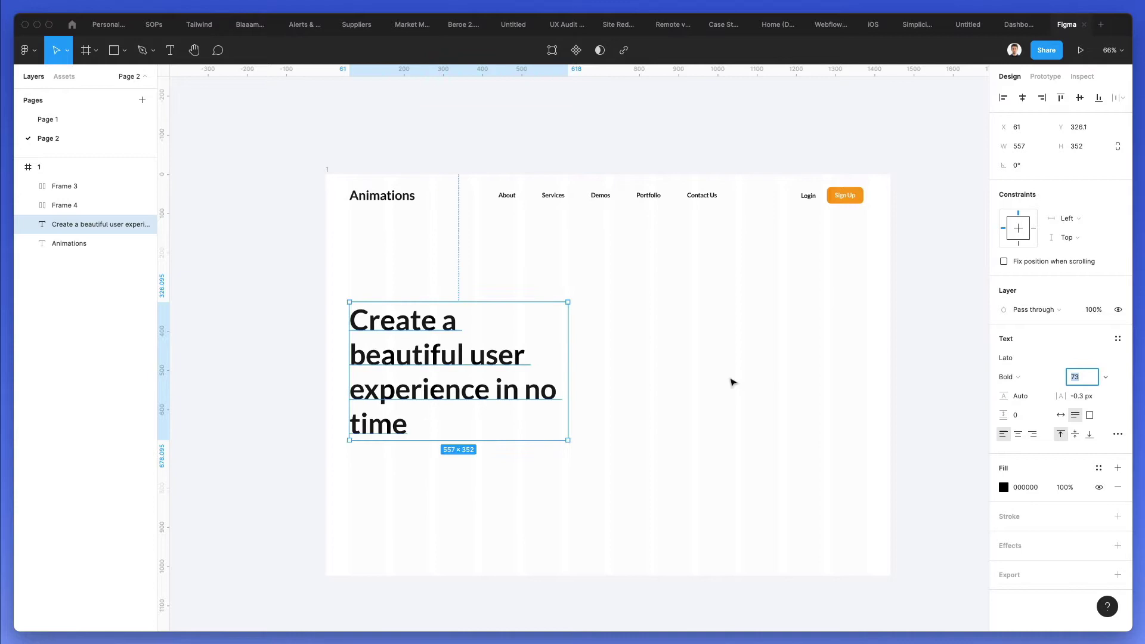
pyautogui.moveTo(569, 370); pyautogui.dragTo(599, 366)
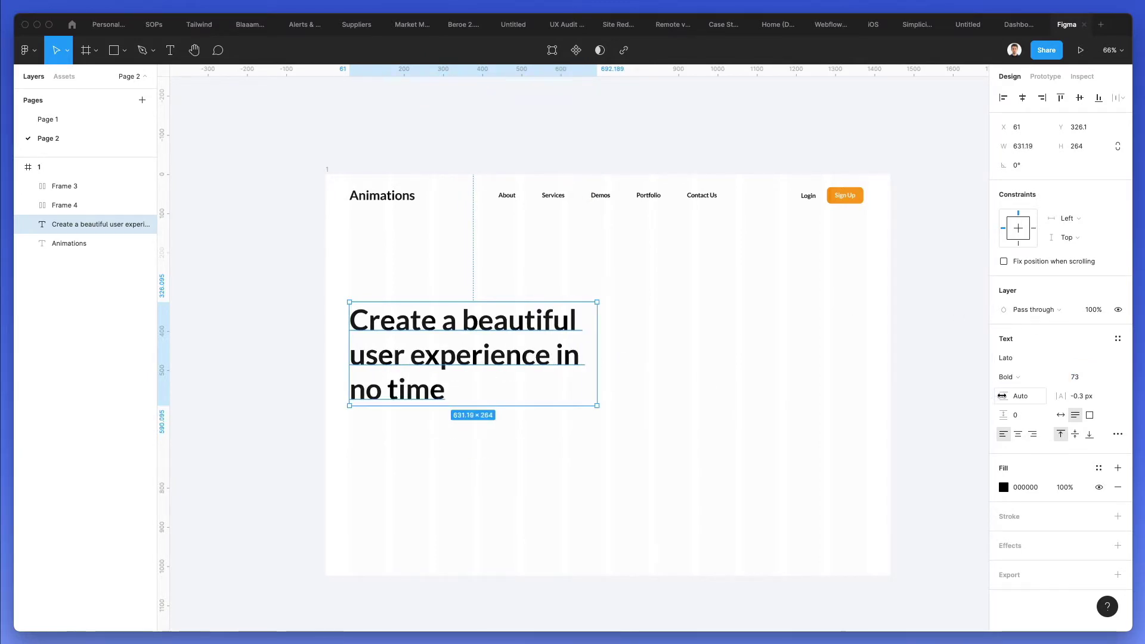
# Raise the heading's line height to 135.5% and centre it vertically in the page frame
pyautogui.moveTo(1004, 396); pyautogui.dragTo(1022, 393)
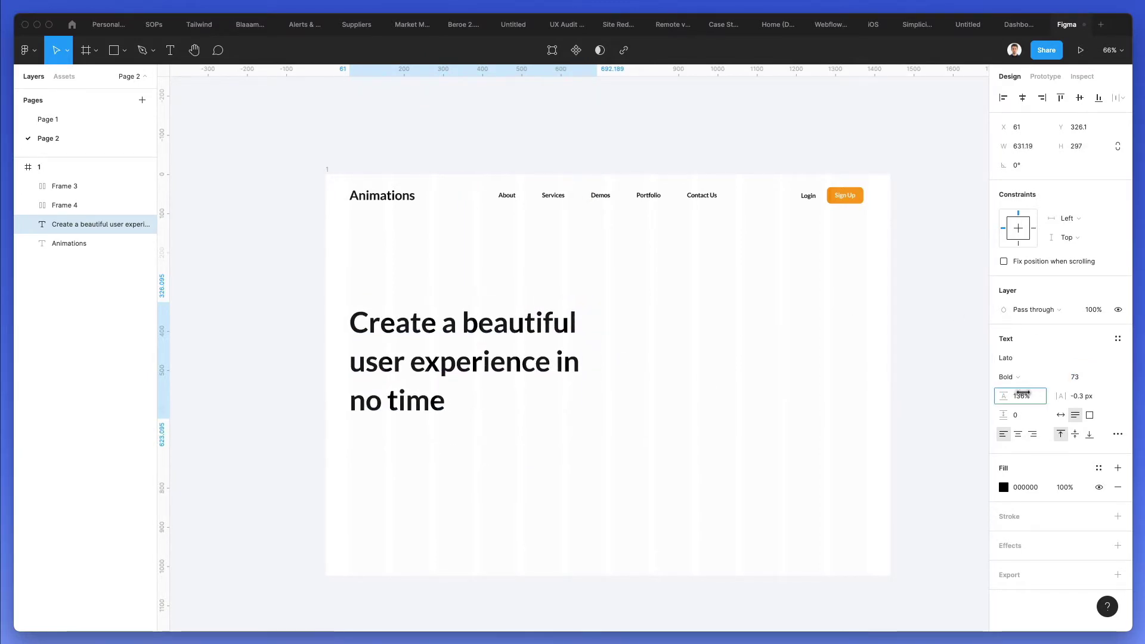
pyautogui.click(710, 353)
pyautogui.click(466, 331)
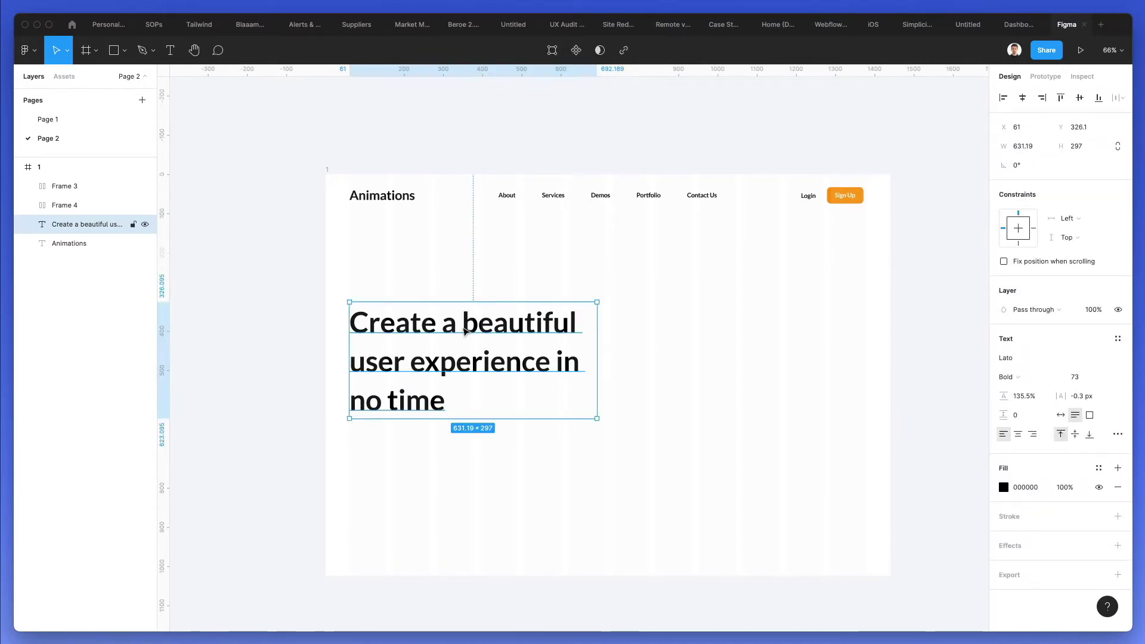
pyautogui.click(1077, 99)
pyautogui.click(714, 276)
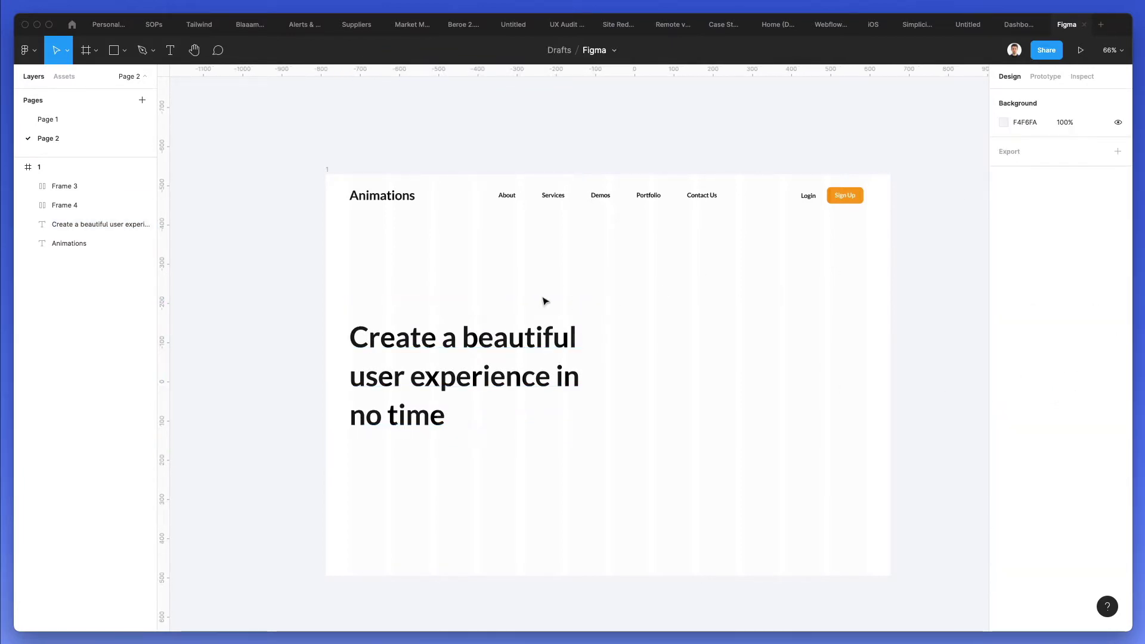
# Duplicate the About text below the heading and replace its words with the Lorem Ipsum paragraph
pyautogui.doubleClick(508, 195)
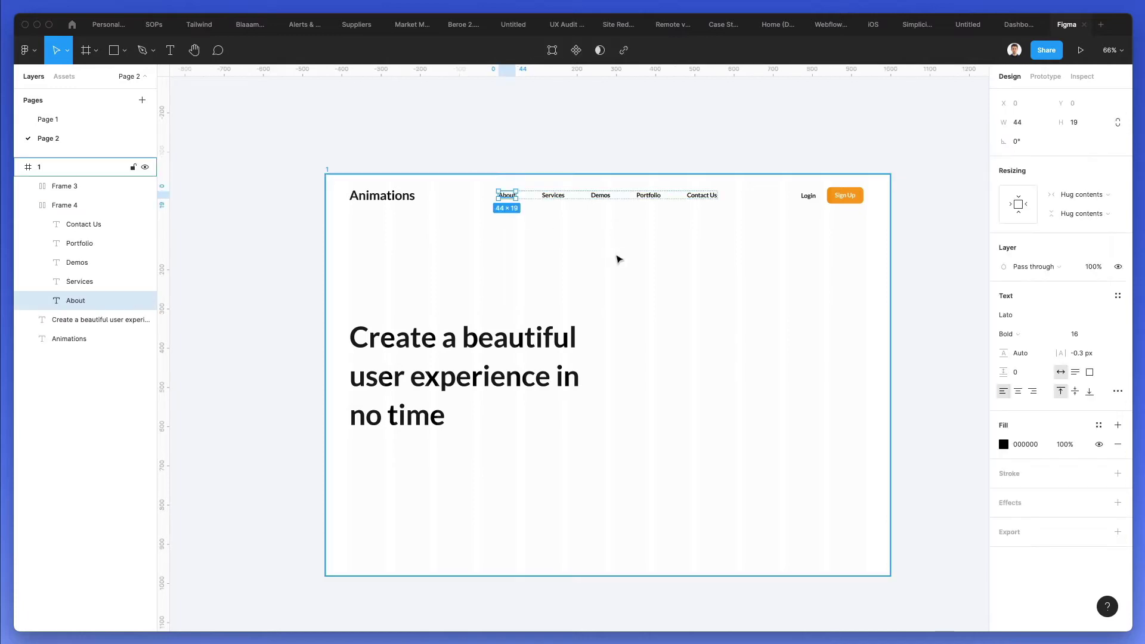
pyautogui.click(618, 258)
pyautogui.write('About')
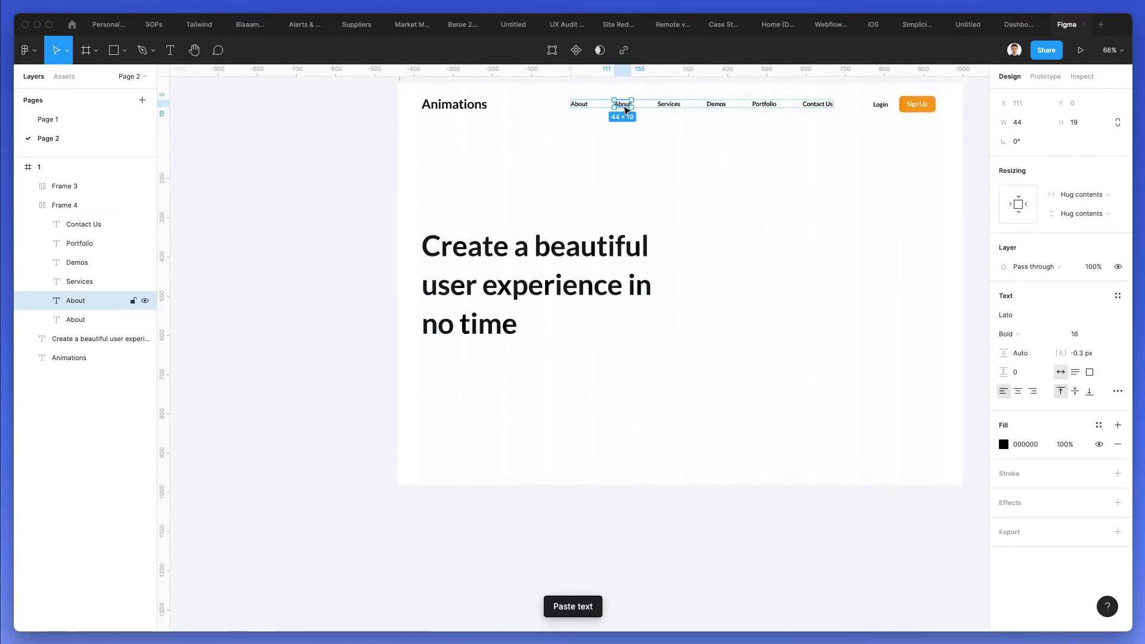
pyautogui.moveTo(626, 111); pyautogui.dragTo(435, 353)
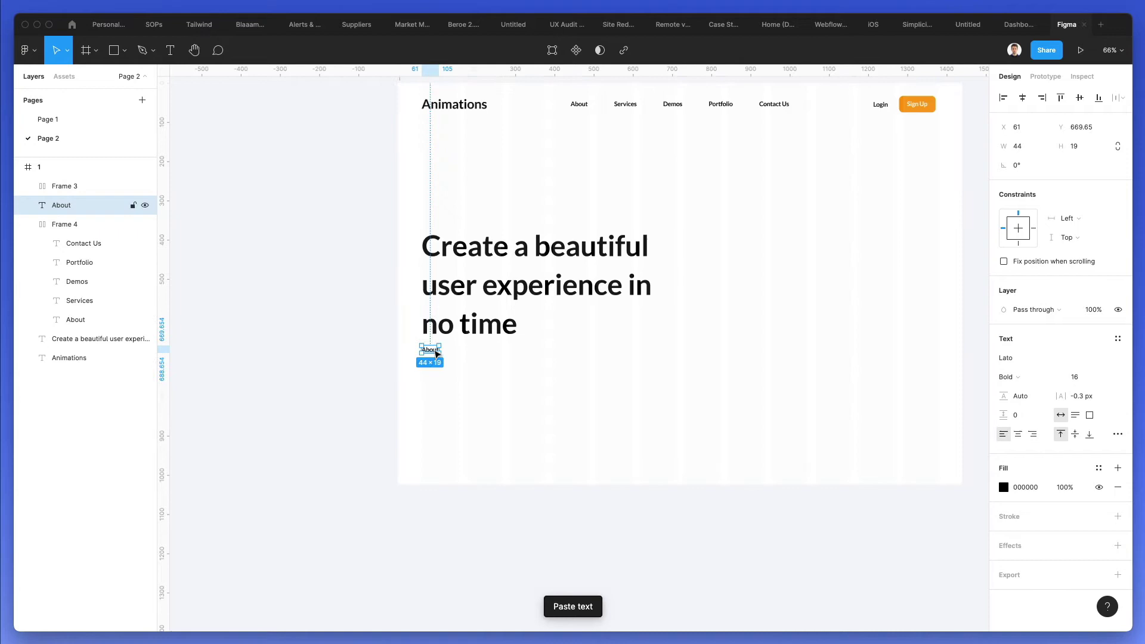
pyautogui.doubleClick(434, 350)
pyautogui.write("There are many variations of passages of Lorem Ipsum available, but the majority have suffered alteration in some form, by injected humour, or randomised words which don't look even slightly believable.")
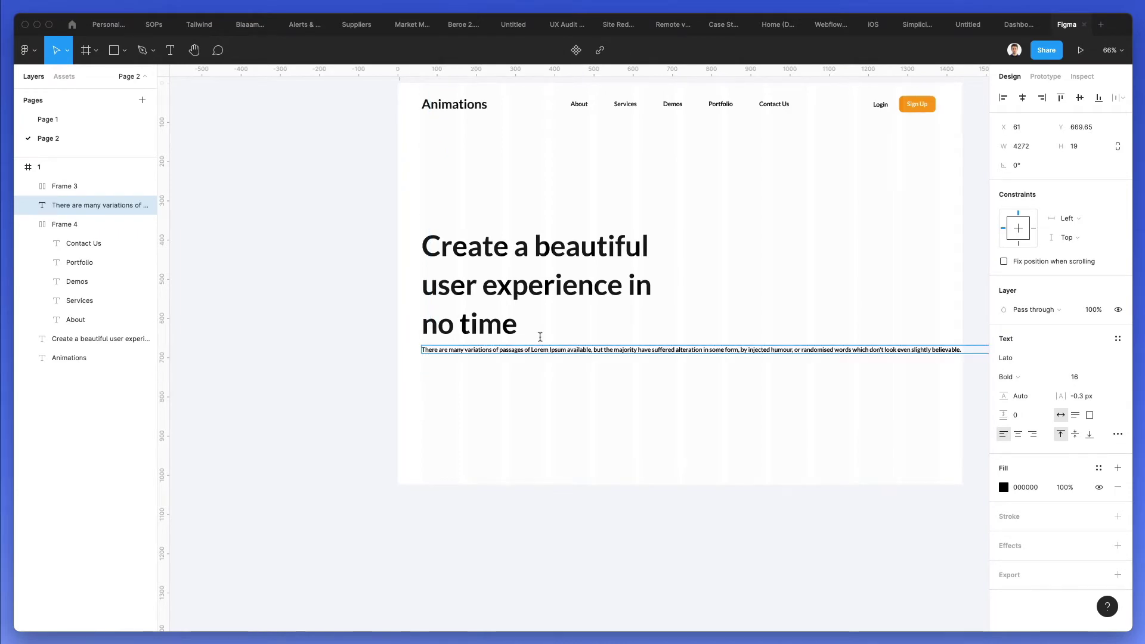
pyautogui.hscroll(1, 674, 382)
pyautogui.press('Escape')
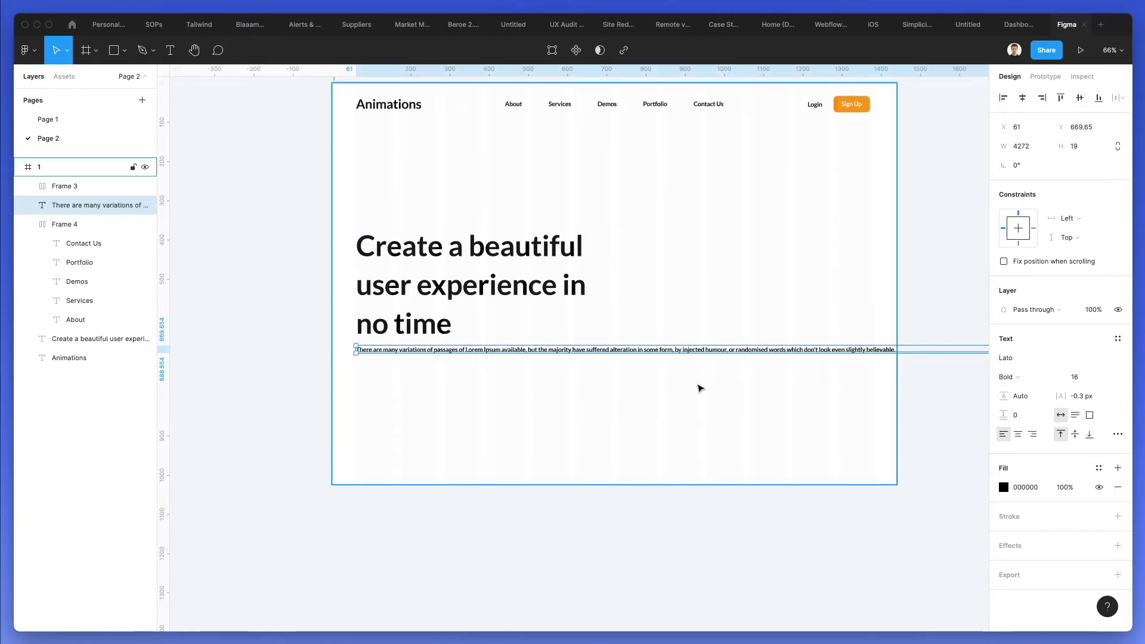
# Narrow the paragraph box to 557 px to match the heading's width
pyautogui.hscroll(10, 718, 362)
pyautogui.scroll(-5, 717, 363)
pyautogui.hscroll(8, 715, 357)
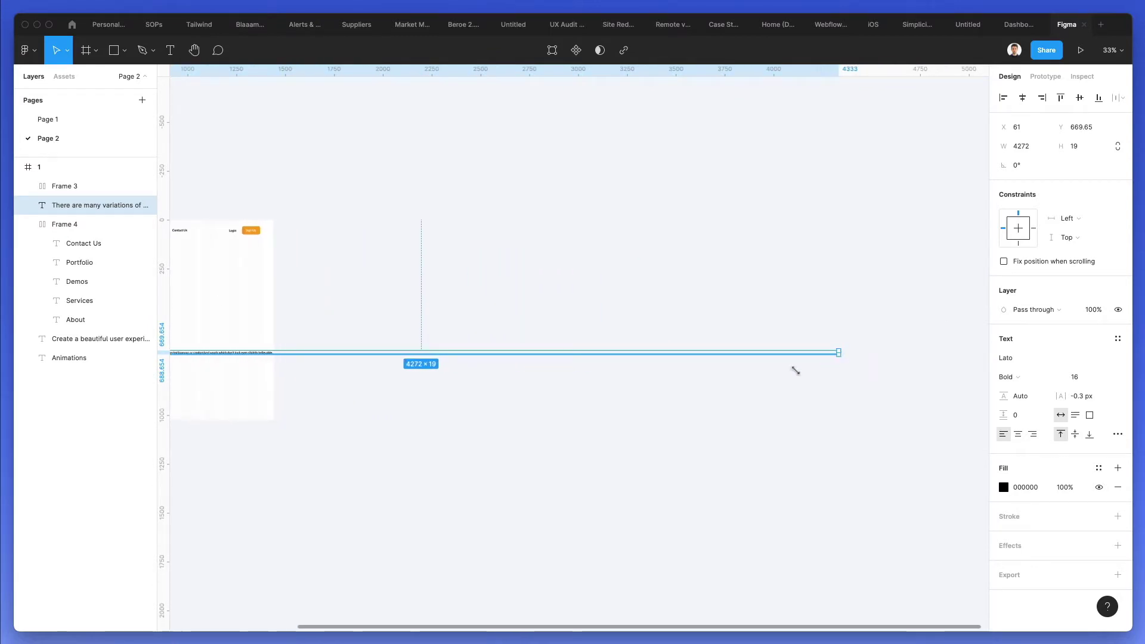
pyautogui.moveTo(838, 354); pyautogui.dragTo(270, 378)
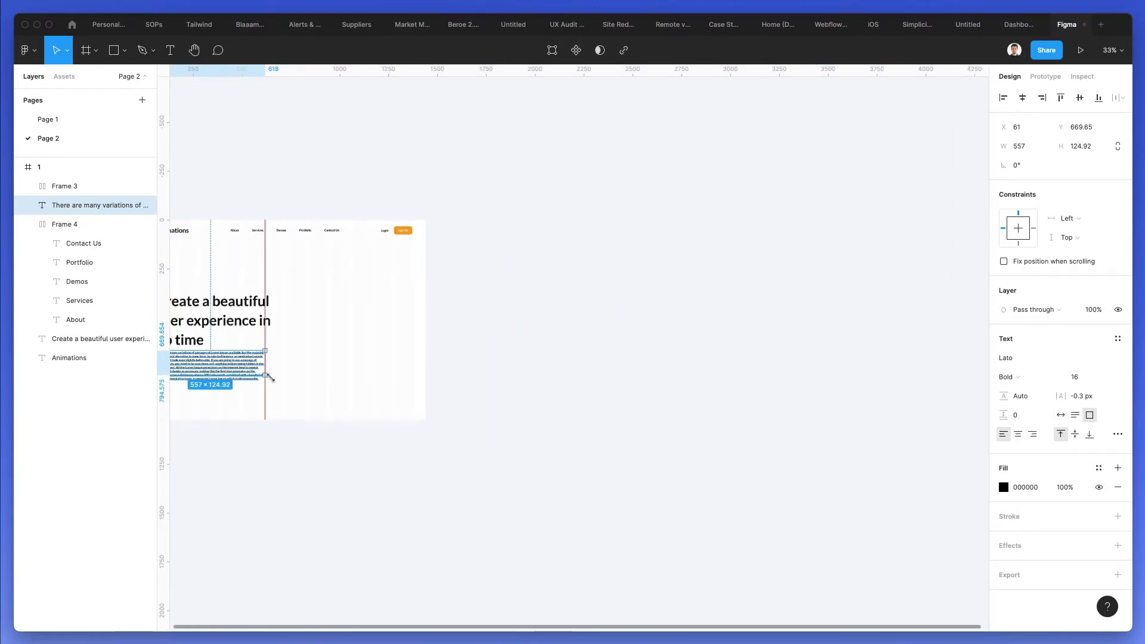
pyautogui.scroll(6, 222, 375)
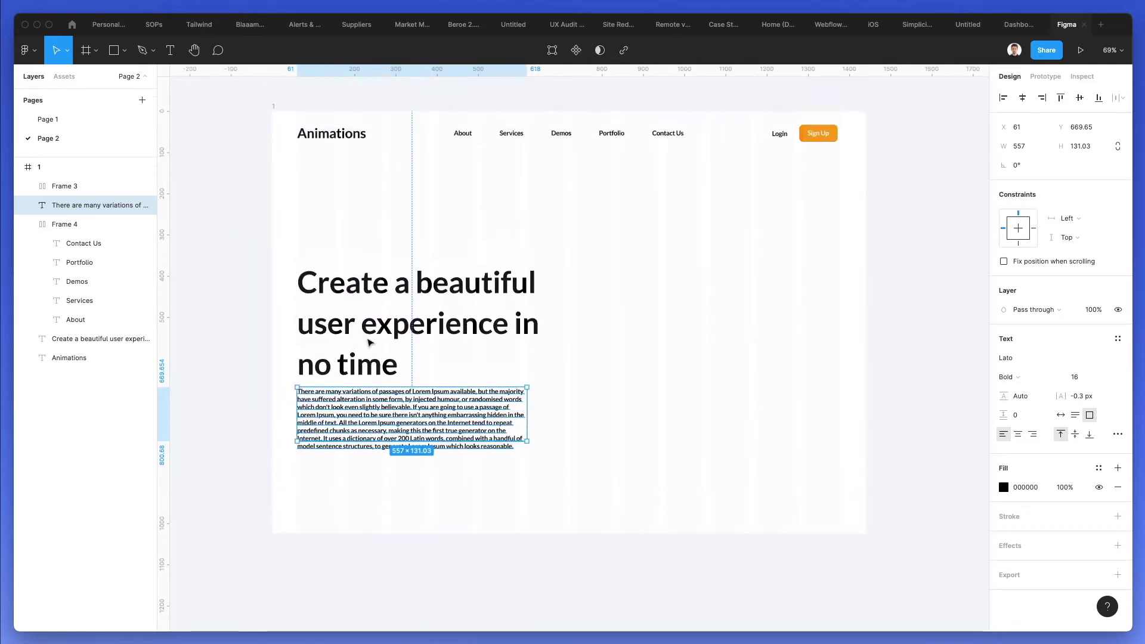
# Delete all but the first three sentences of the Lorem Ipsum paragraph
pyautogui.scroll(5, 368, 341)
pyautogui.doubleClick(441, 423)
pyautogui.moveTo(444, 424); pyautogui.dragTo(544, 488)
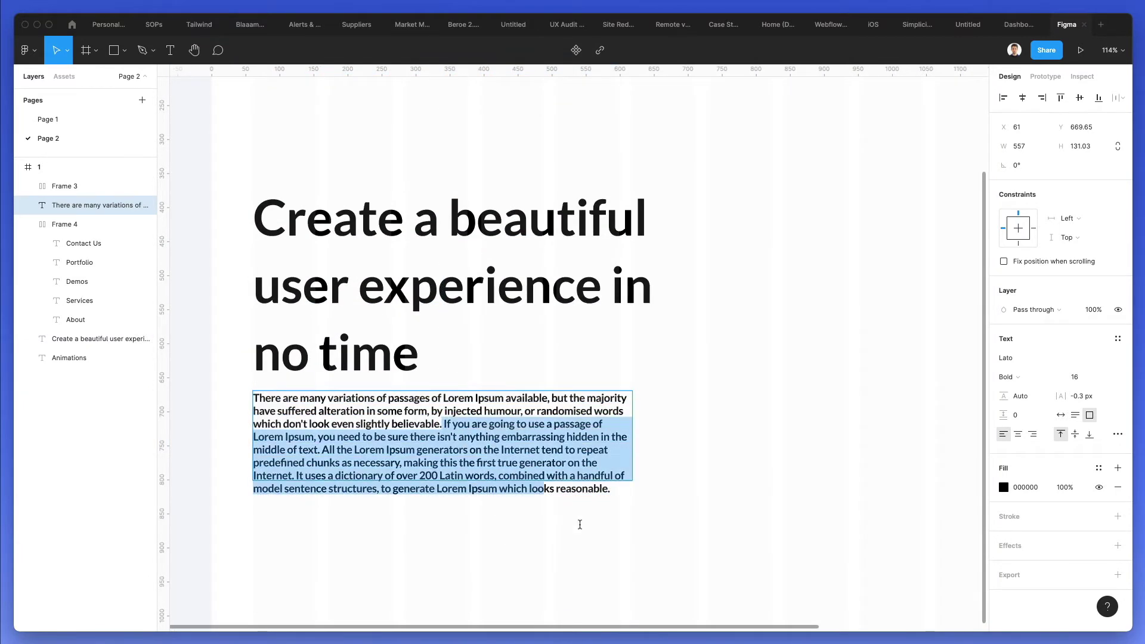
pyautogui.press('BackSpace')
pyautogui.press('Escape')
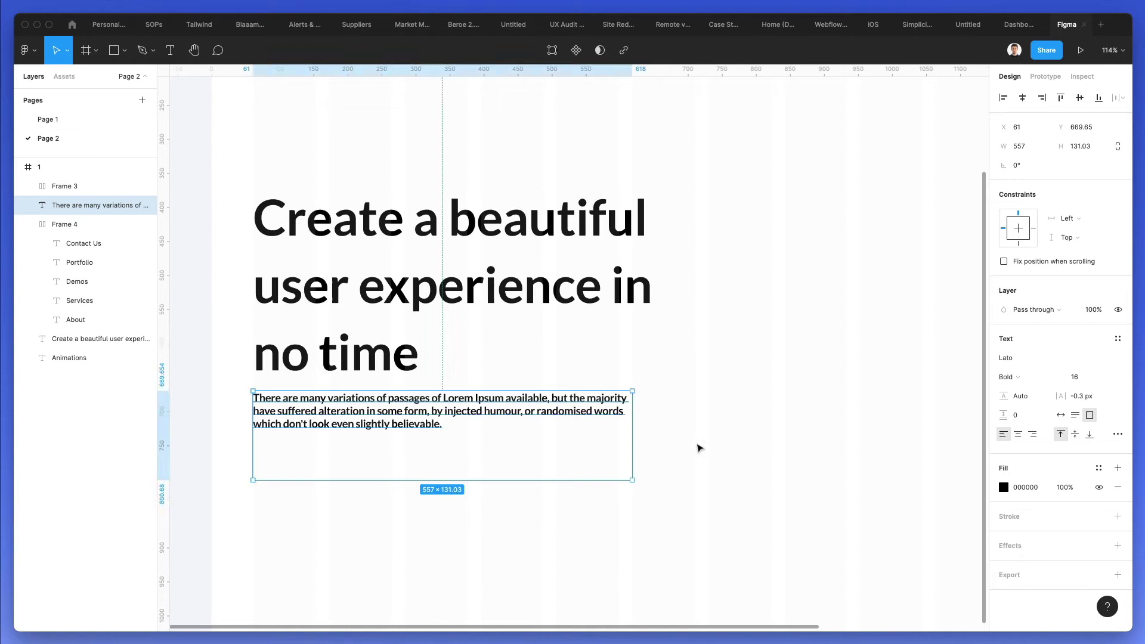
# Set the paragraph to Regular weight, loosen its line spacing and widen its box
pyautogui.click(1026, 380)
pyautogui.click(1028, 367)
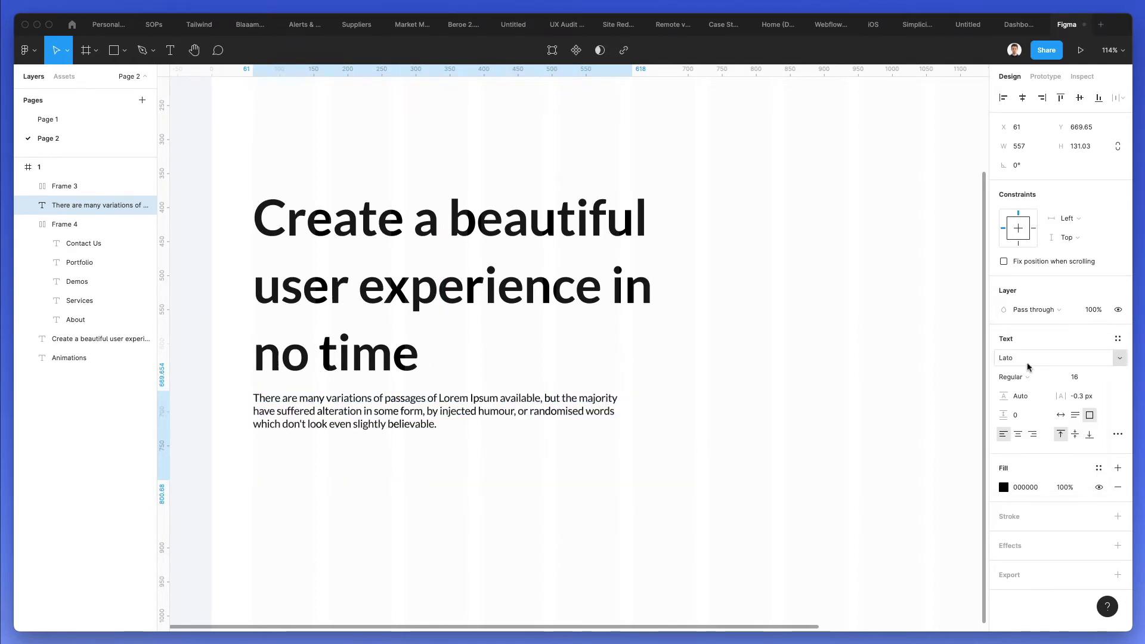
pyautogui.moveTo(1018, 402); pyautogui.dragTo(1128, 391)
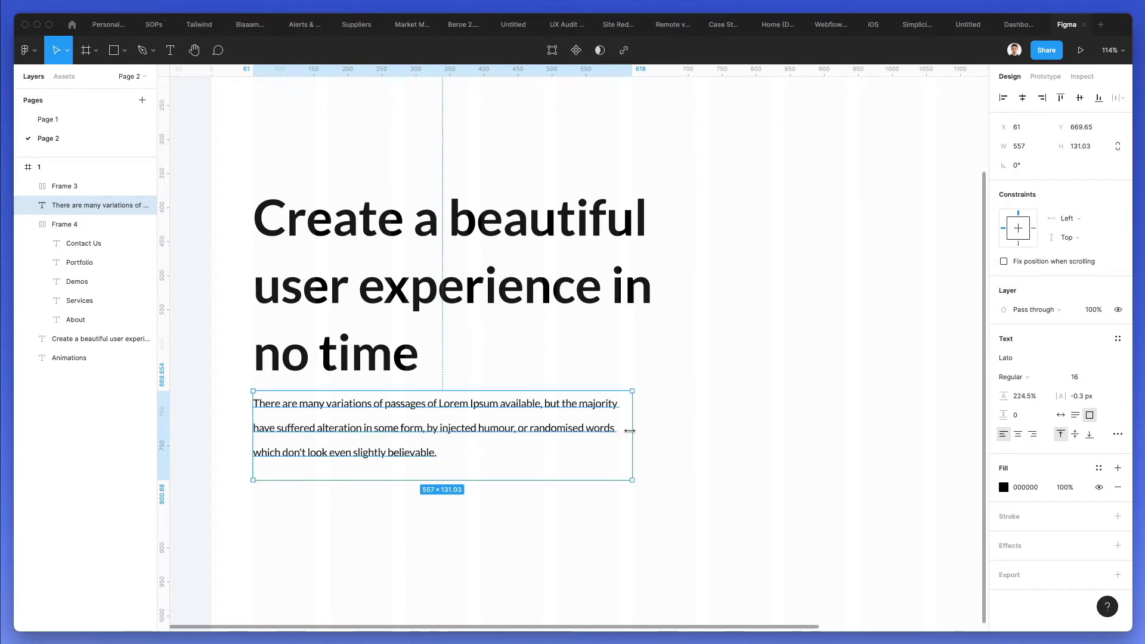
pyautogui.moveTo(629, 431); pyautogui.dragTo(652, 429)
pyautogui.click(700, 450)
# Tighten the heading's line height to 111%
pyautogui.scroll(-5, 700, 450)
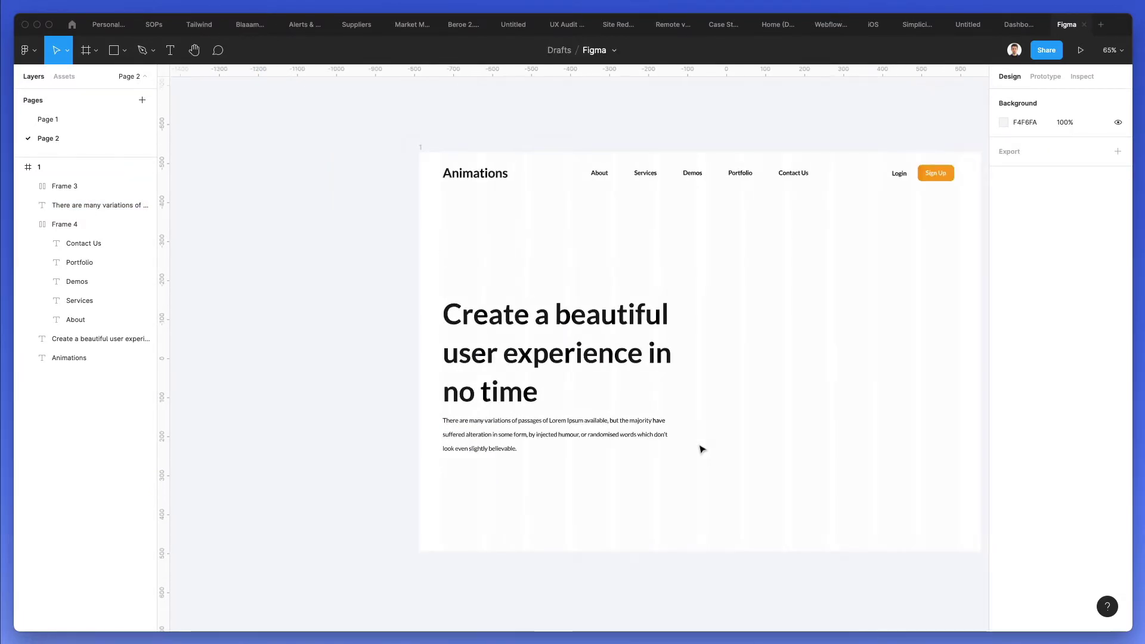
pyautogui.hscroll(2, 616, 396)
pyautogui.click(623, 372)
pyautogui.moveTo(993, 396); pyautogui.dragTo(975, 395)
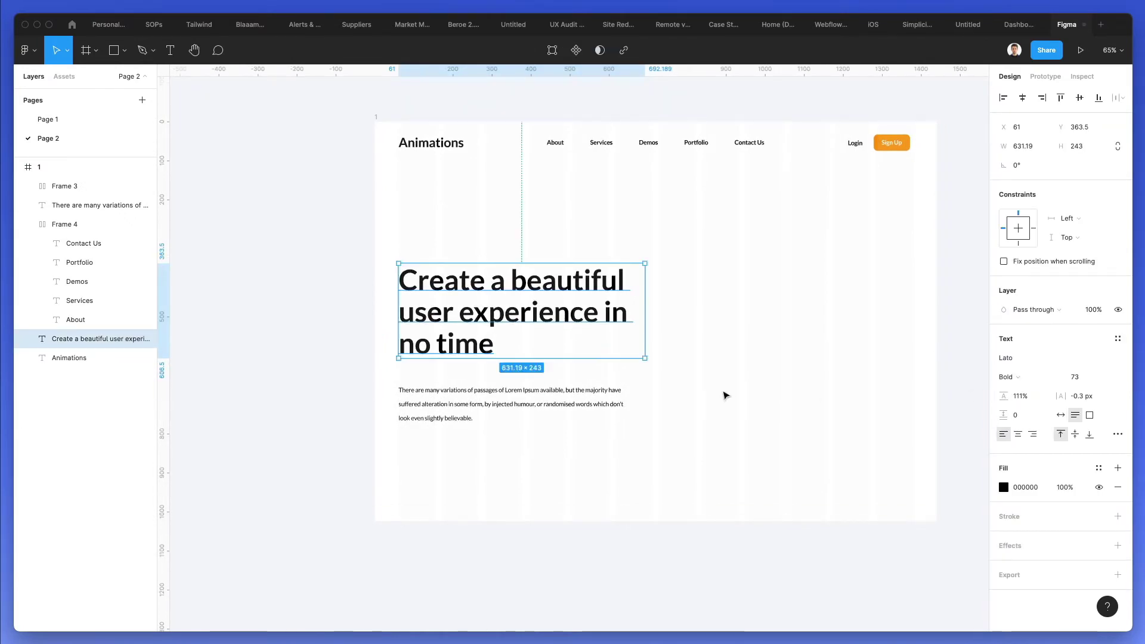
# Move the paragraph up closer to the heading, then shift both up together
pyautogui.click(595, 465)
pyautogui.moveTo(543, 403); pyautogui.dragTo(548, 395)
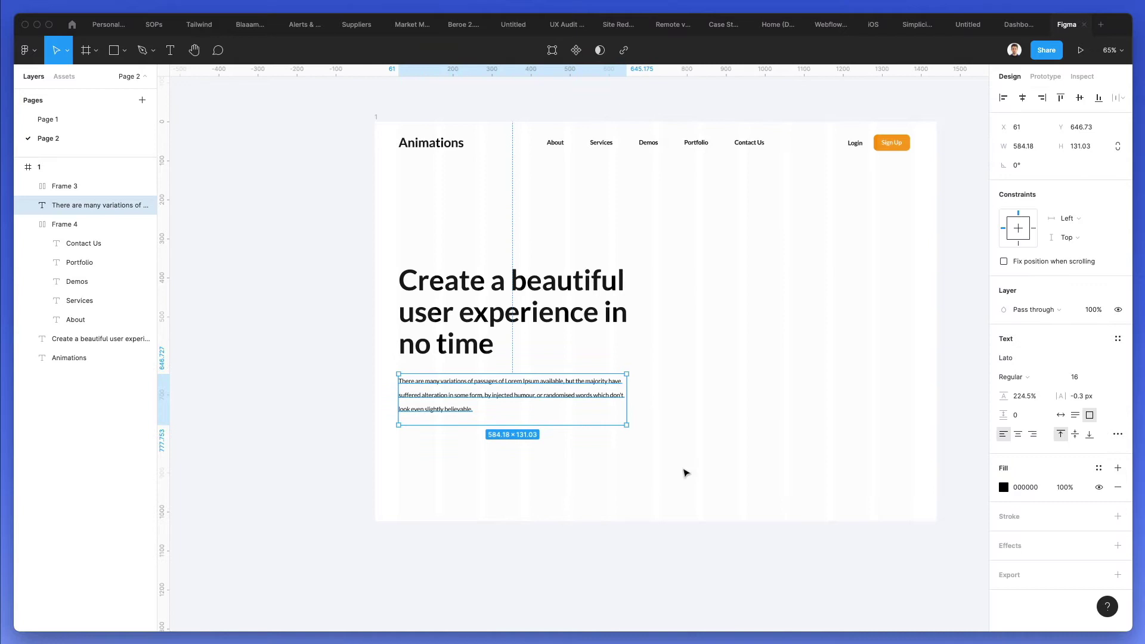
pyautogui.keyDown('shift'); pyautogui.click(481, 294); pyautogui.keyUp('shift')
pyautogui.moveTo(481, 294); pyautogui.dragTo(479, 272)
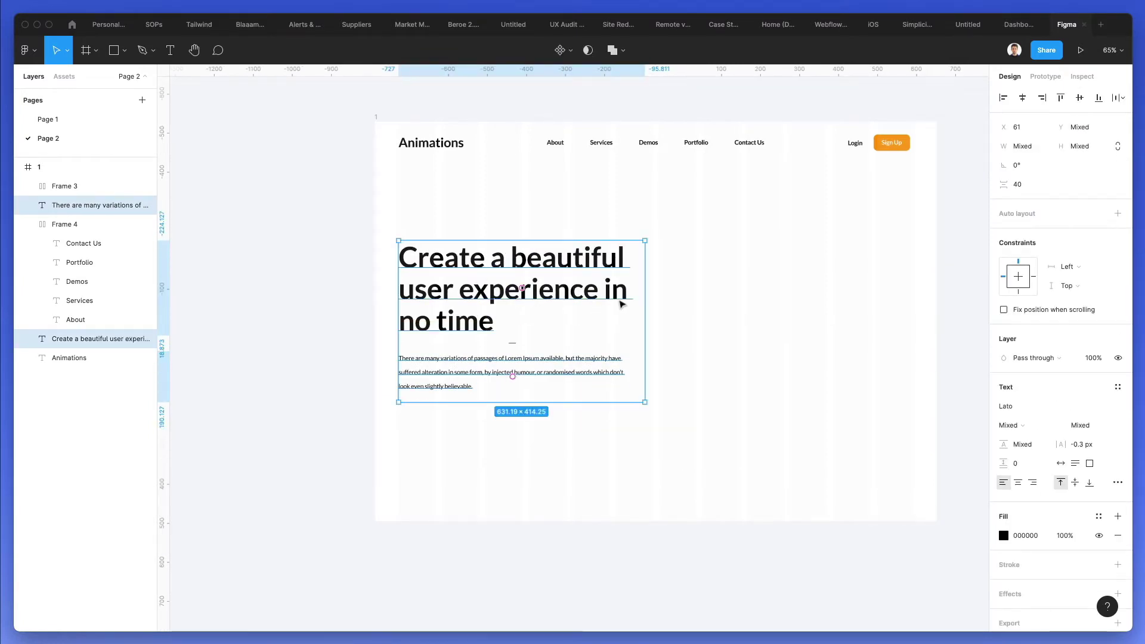
pyautogui.click(672, 304)
# Nudge the heading and paragraph down slightly together
pyautogui.moveTo(690, 224); pyautogui.dragTo(471, 424)
pyautogui.hotkey('shift', 'Down')
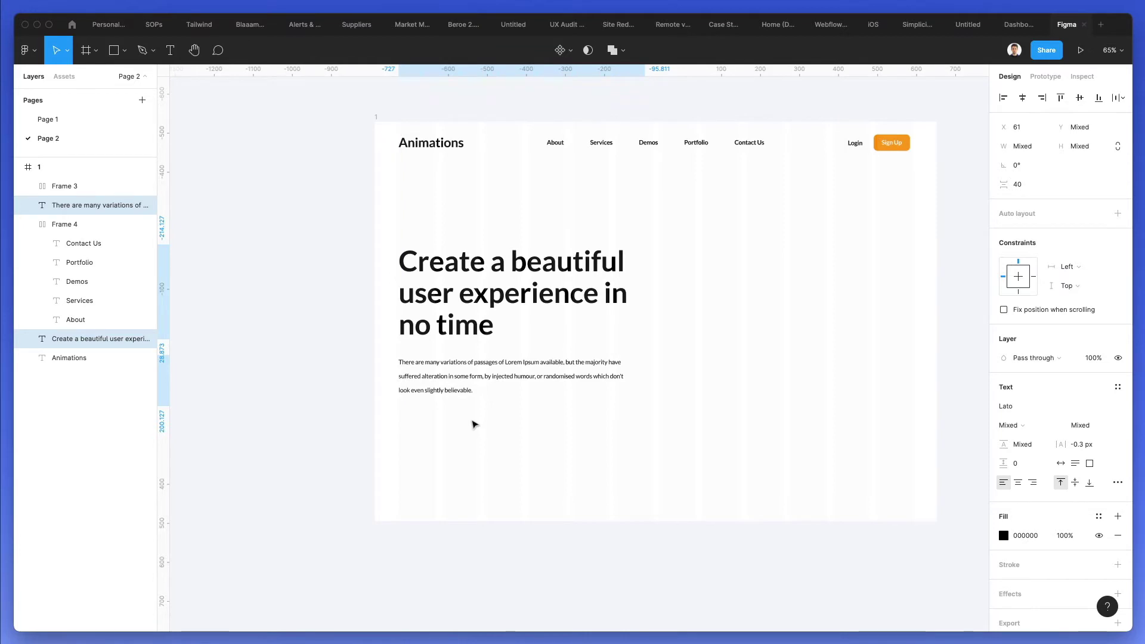
pyautogui.click(475, 424)
pyautogui.hscroll(1, 636, 435)
pyautogui.hscroll(-1, 636, 435)
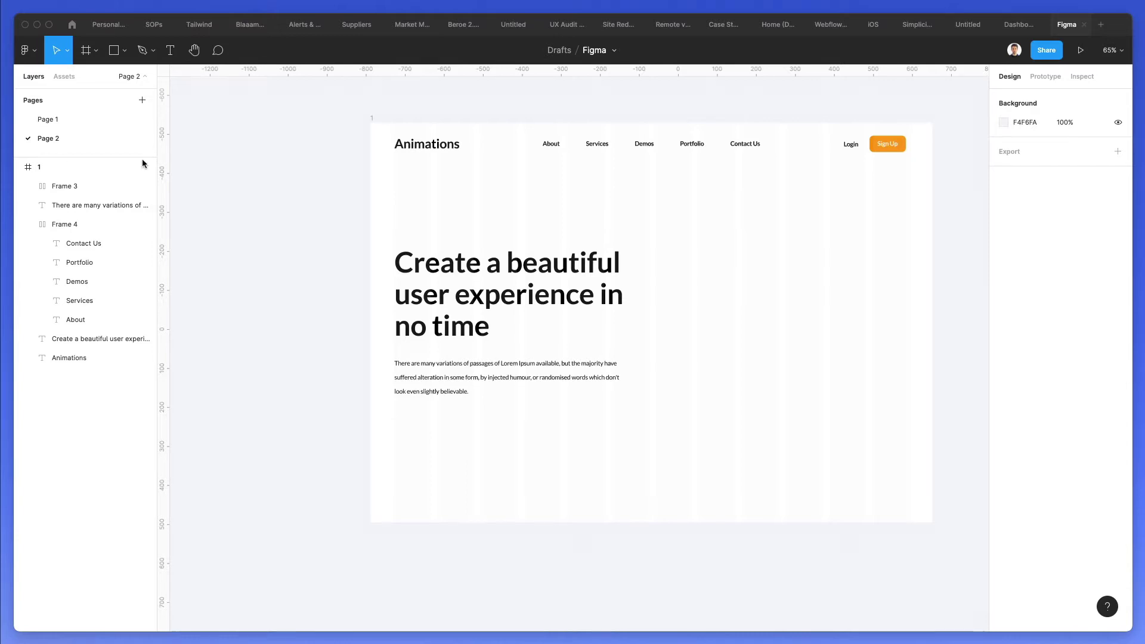
# Copy the Download on the App Store badge image from the Chrome image results
pyautogui.press('super+Tab')
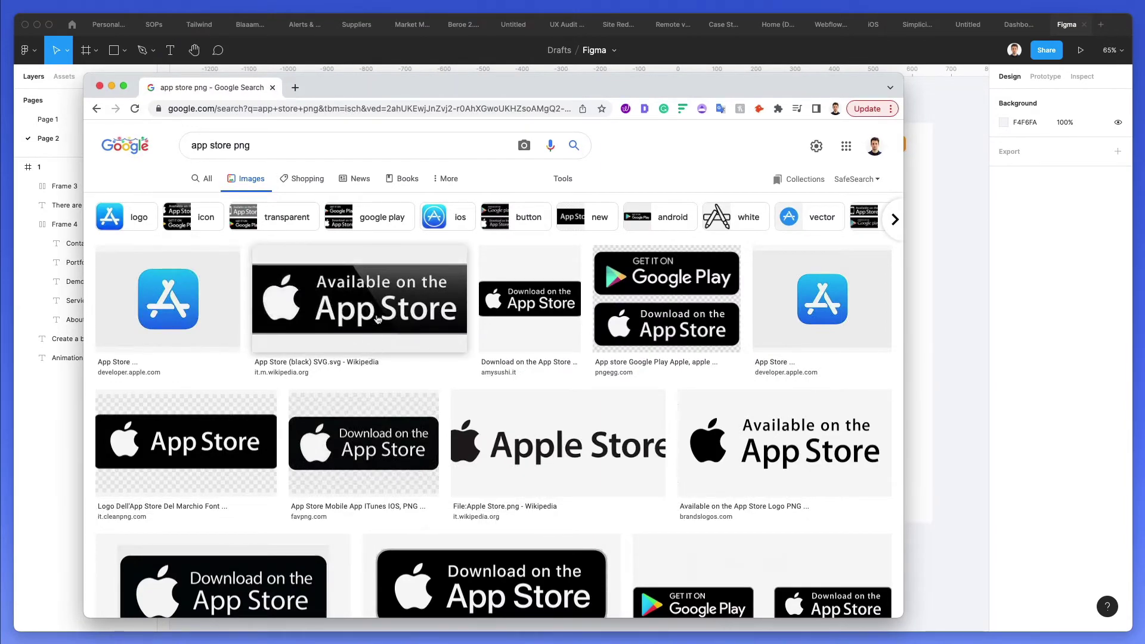
pyautogui.click(454, 572)
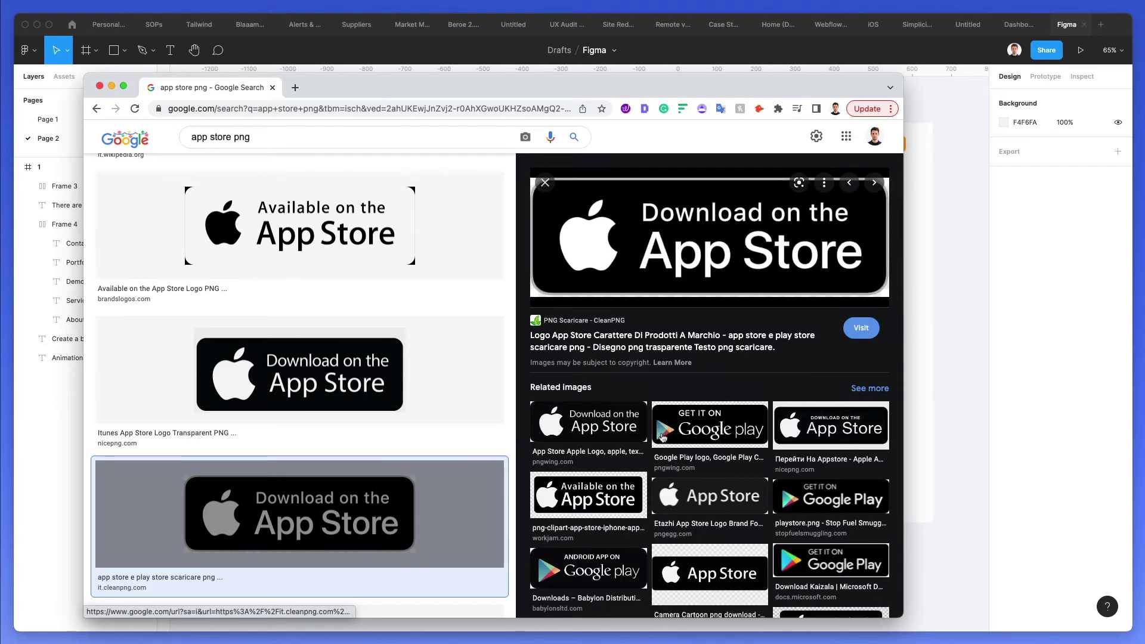
pyautogui.rightClick(678, 272)
pyautogui.click(707, 398)
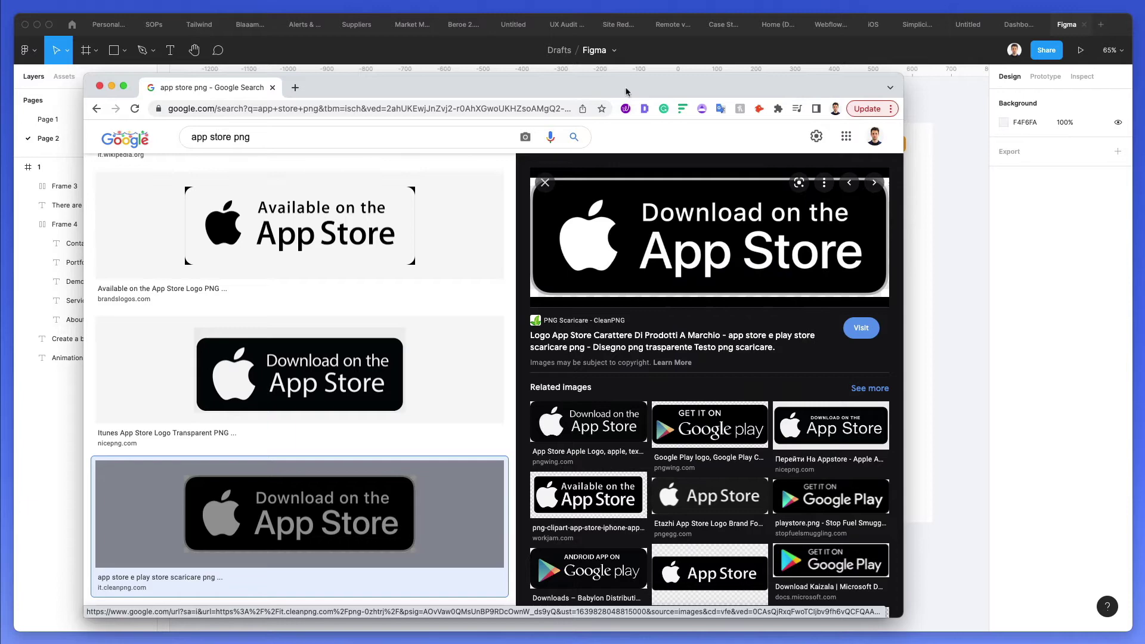
# Paste the App Store badge into Figma and scale it down to 206×68.67
pyautogui.moveTo(548, 95); pyautogui.dragTo(657, 195)
pyautogui.click(312, 113)
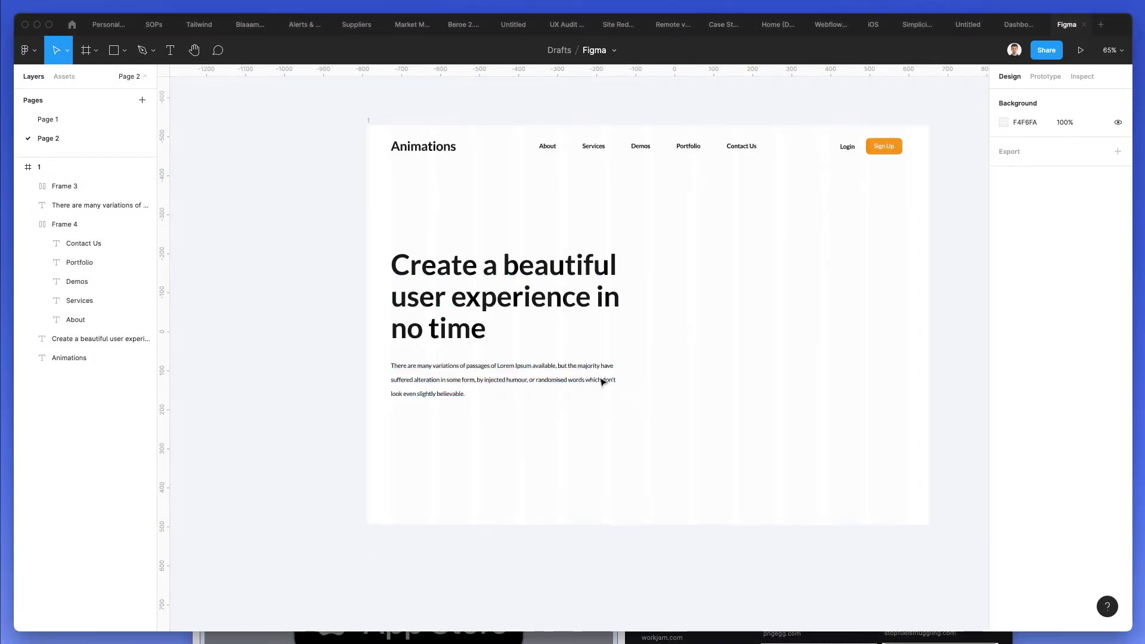
pyautogui.press('super+v')
pyautogui.moveTo(752, 291); pyautogui.dragTo(456, 430)
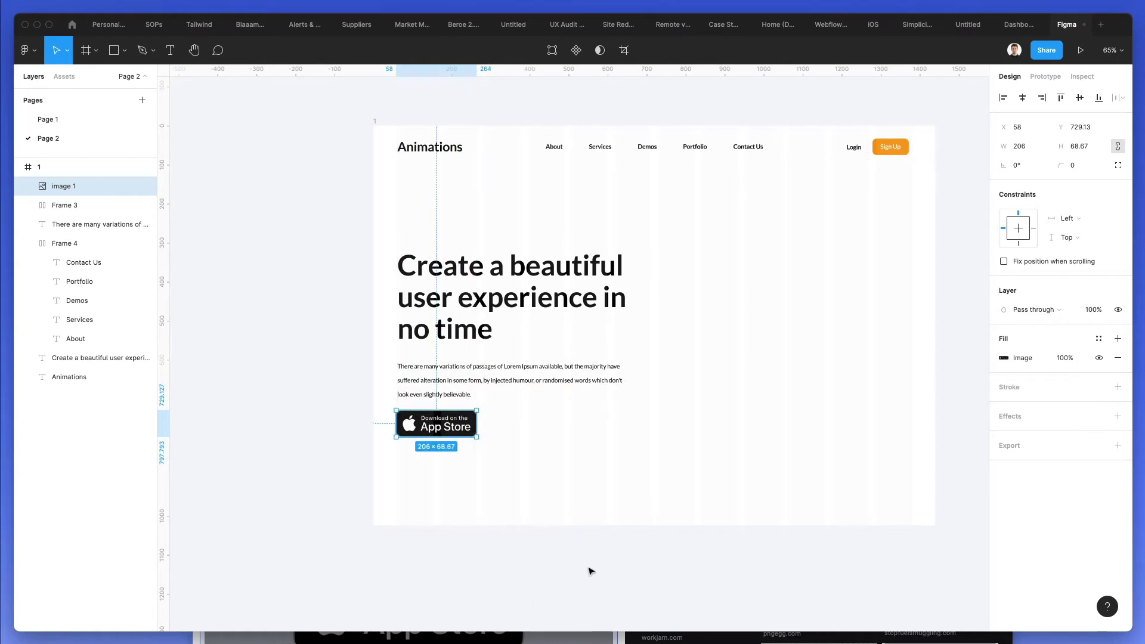
# Copy the GET IT ON Google Play badge image from the search results
pyautogui.press('super+Tab')
pyautogui.click(727, 517)
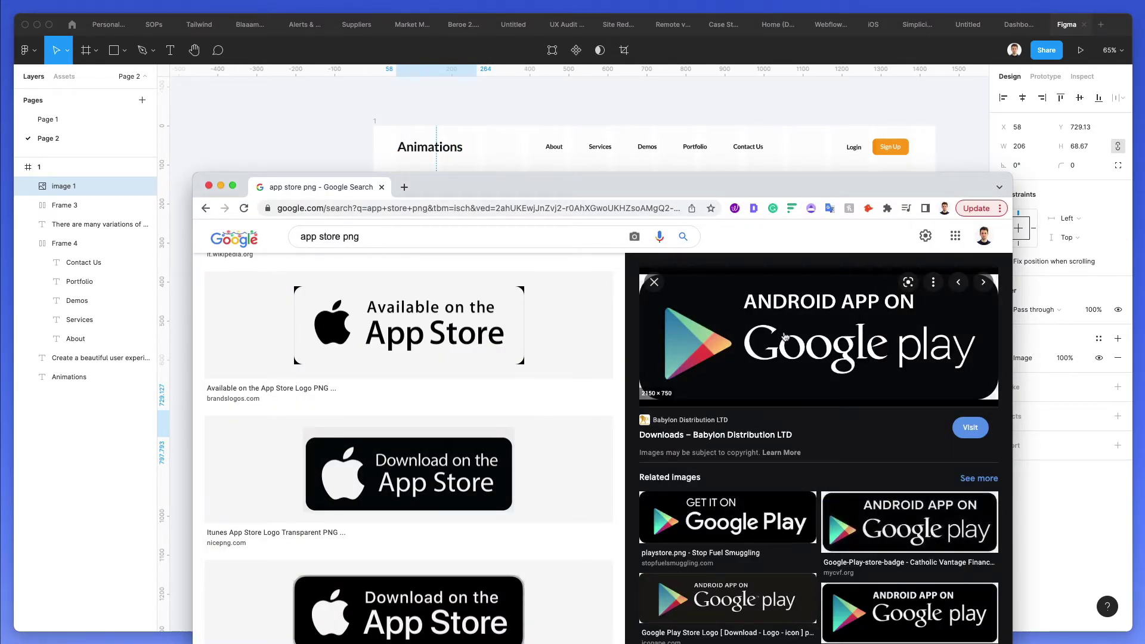
pyautogui.rightClick(785, 337)
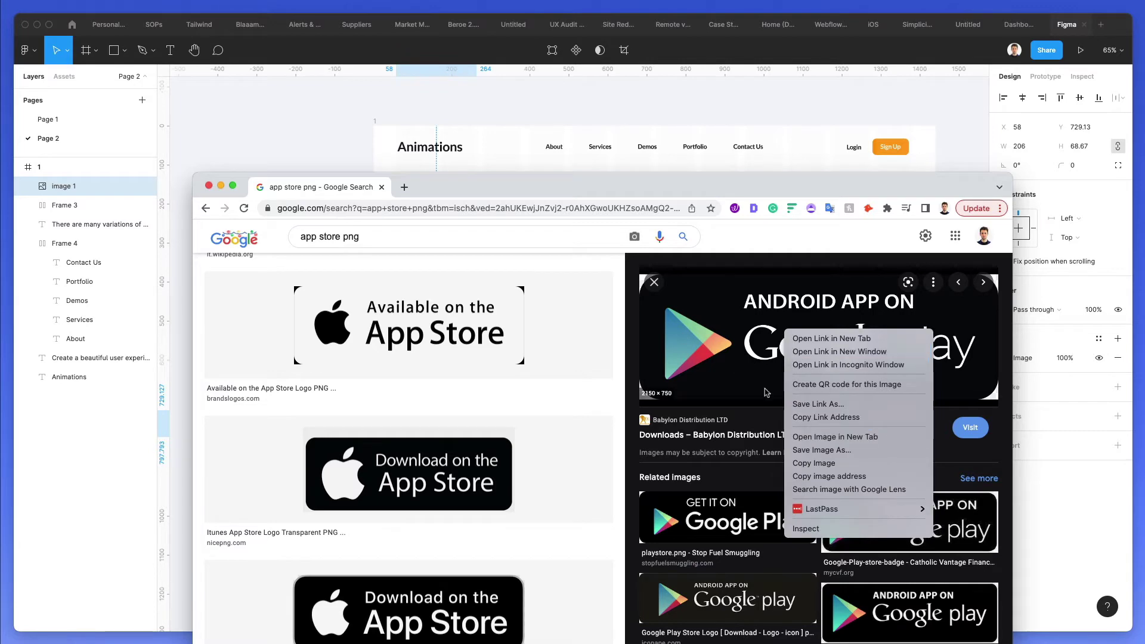
pyautogui.click(829, 476)
pyautogui.click(728, 517)
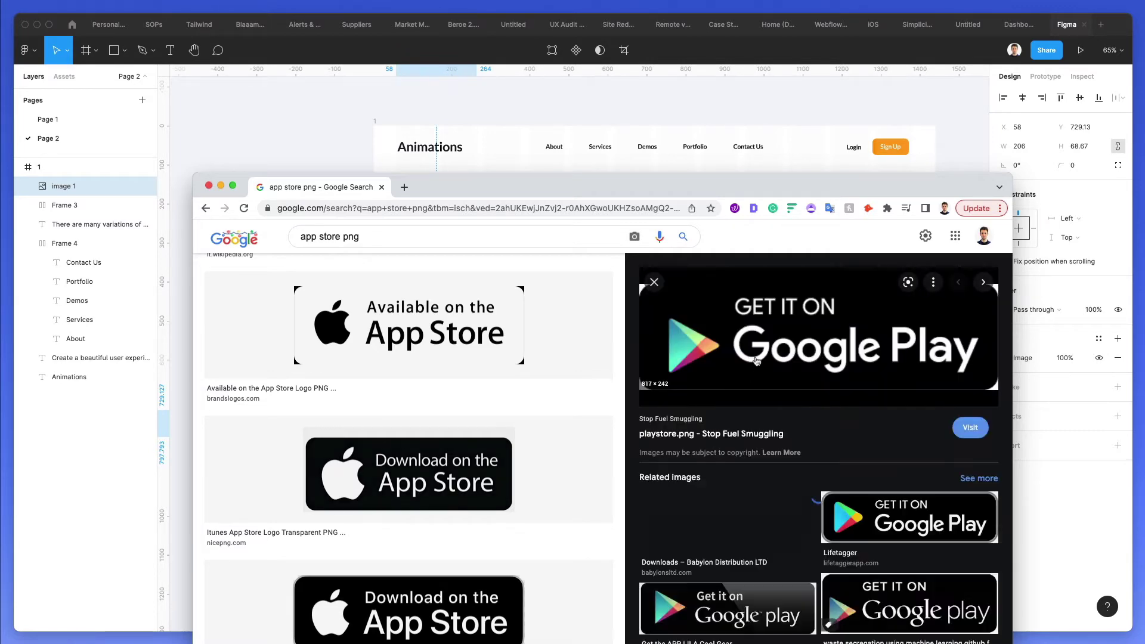
pyautogui.rightClick(755, 361)
pyautogui.rightClick(719, 307)
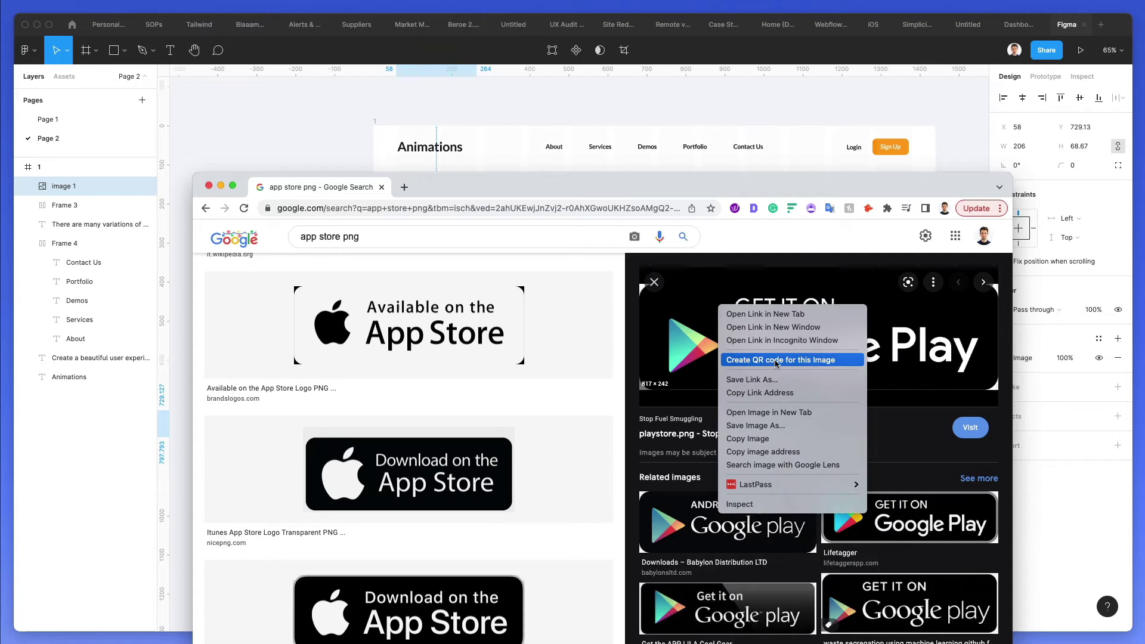
pyautogui.click(277, 159)
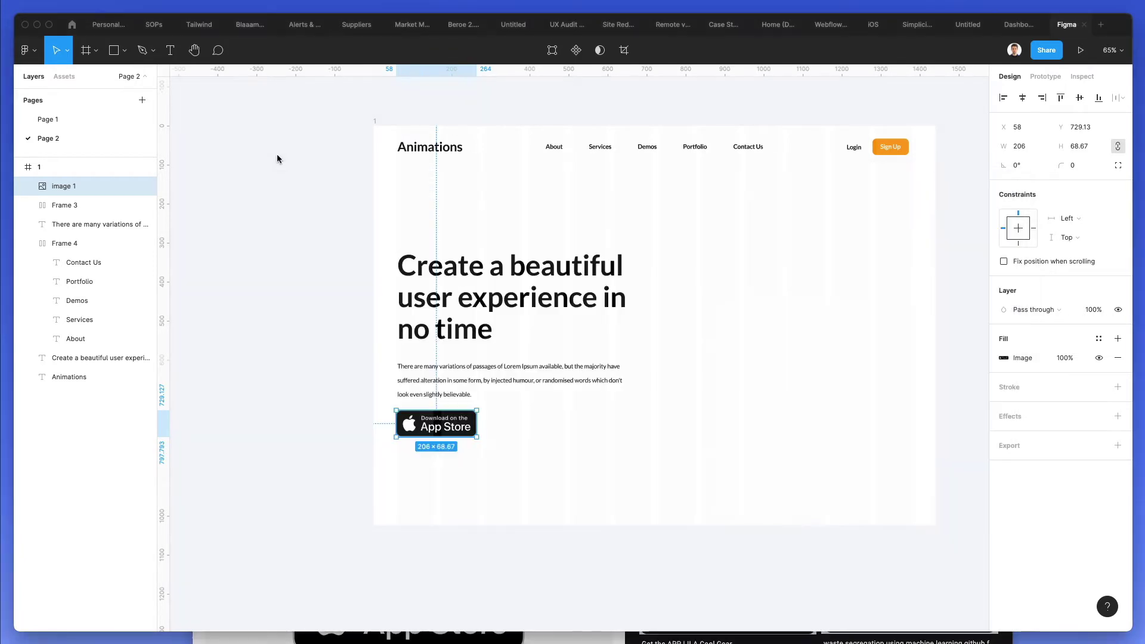
# Paste the Google Play badge beside the App Store badge, sized 226.85×67.2 with a small gap
pyautogui.hotkey('ctrl', 'v')
pyautogui.moveTo(650, 351); pyautogui.dragTo(690, 392)
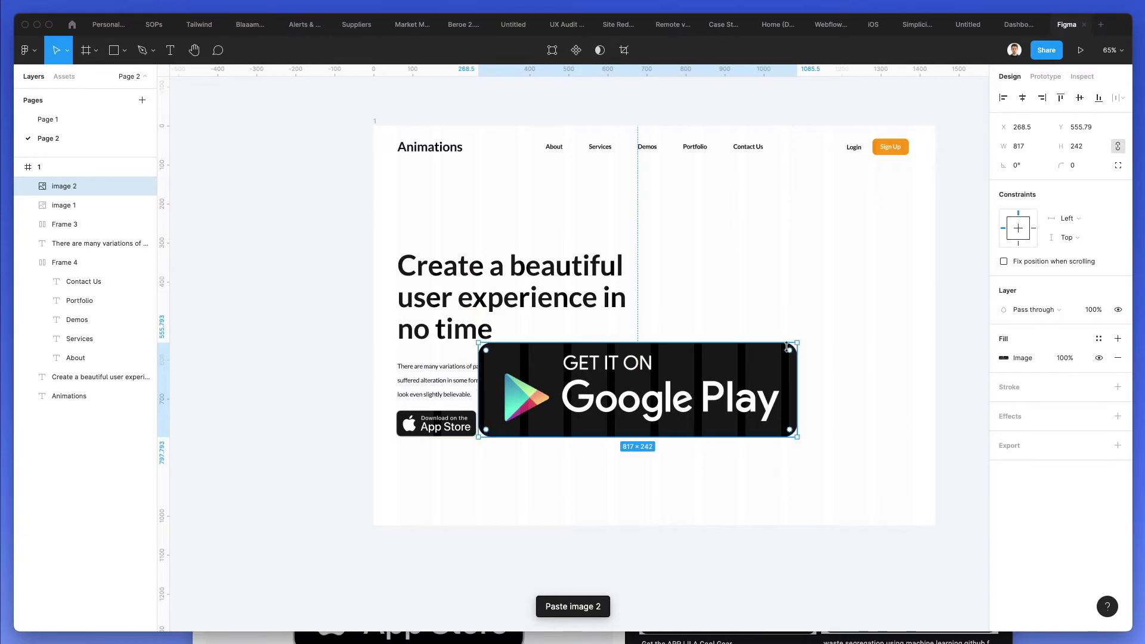
pyautogui.moveTo(787, 347); pyautogui.dragTo(564, 421)
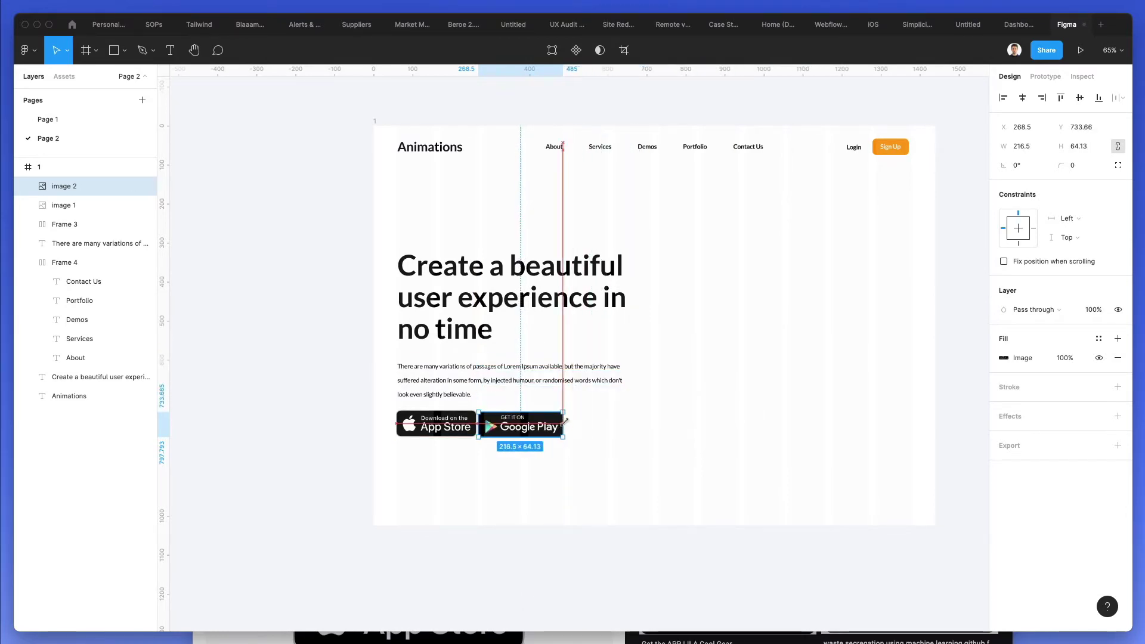
pyautogui.scroll(10, 523, 427)
pyautogui.moveTo(757, 350); pyautogui.dragTo(716, 354)
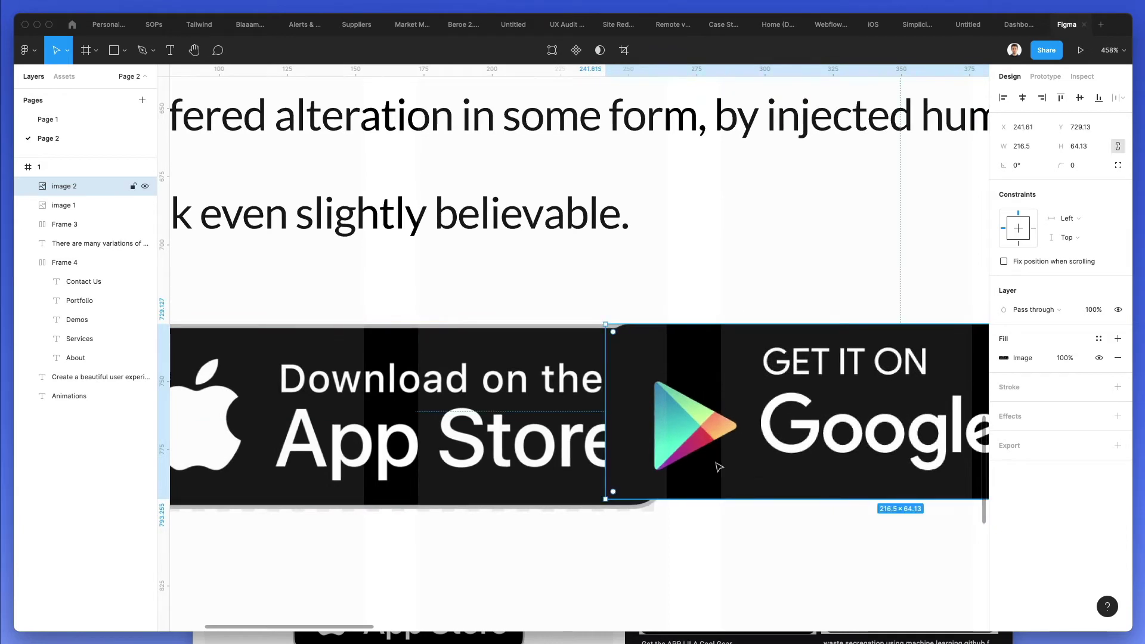
pyautogui.moveTo(721, 498); pyautogui.dragTo(724, 507)
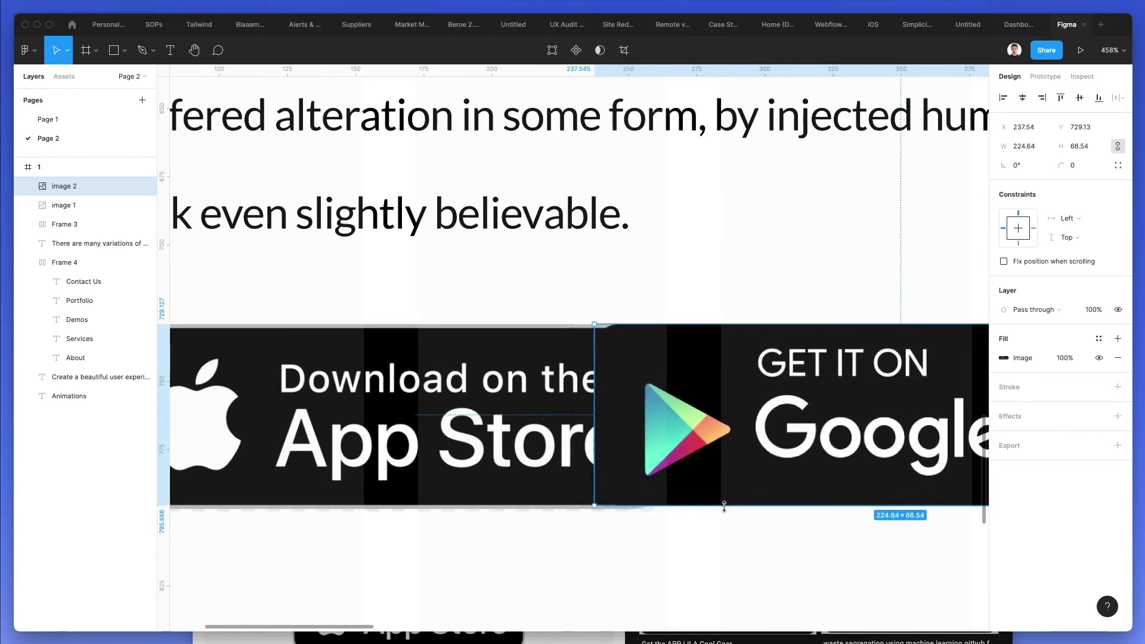
pyautogui.moveTo(685, 428); pyautogui.dragTo(819, 427)
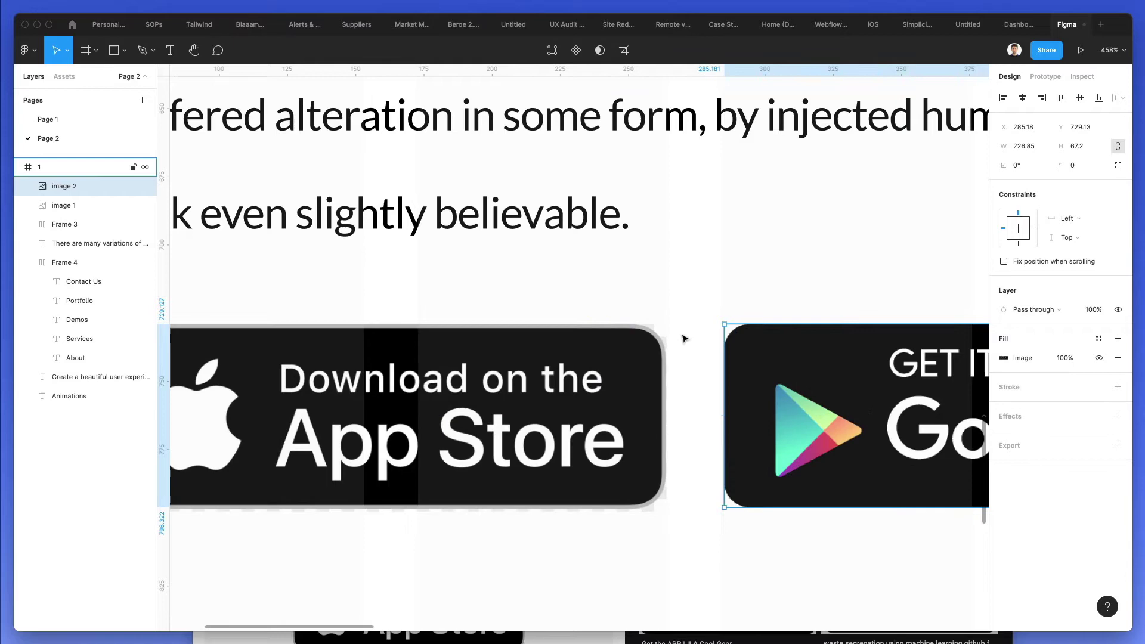
pyautogui.scroll(10, 682, 335)
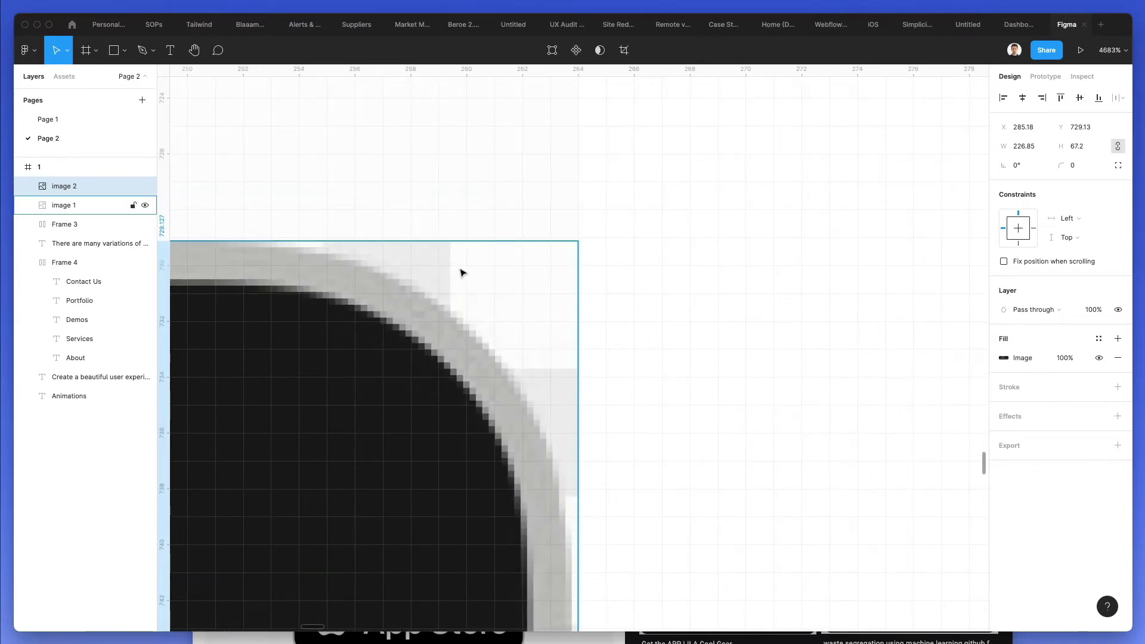
pyautogui.scroll(-10, 462, 272)
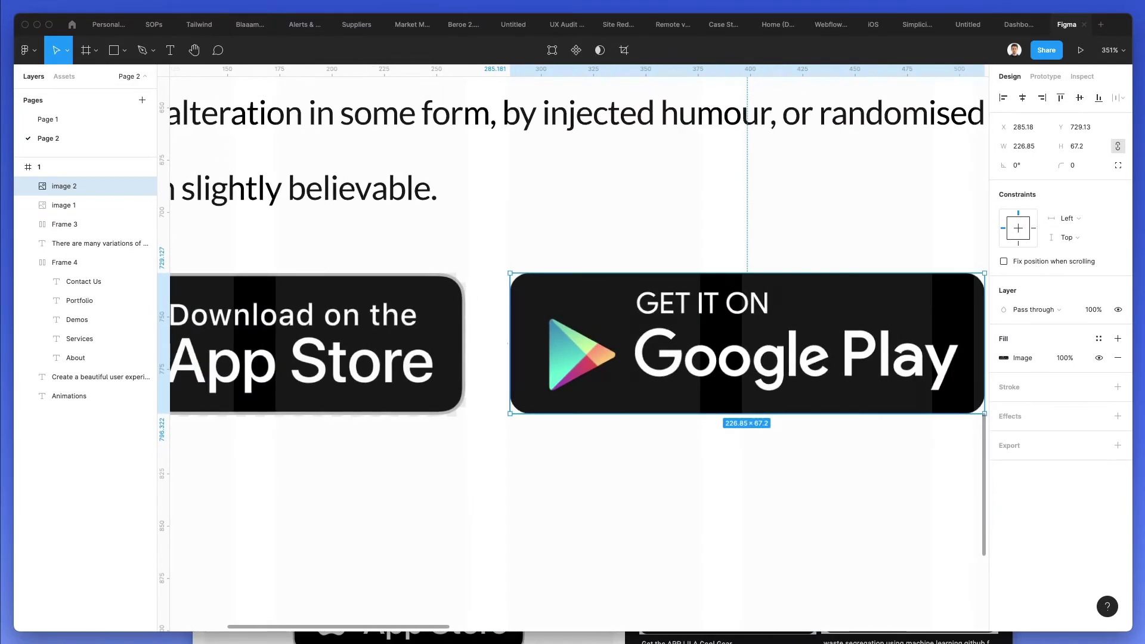
# Preview several App Store badge images in Google Images and copy a different one
pyautogui.press('super+Tab')
pyautogui.scroll(-3, 733, 473)
pyautogui.click(923, 530)
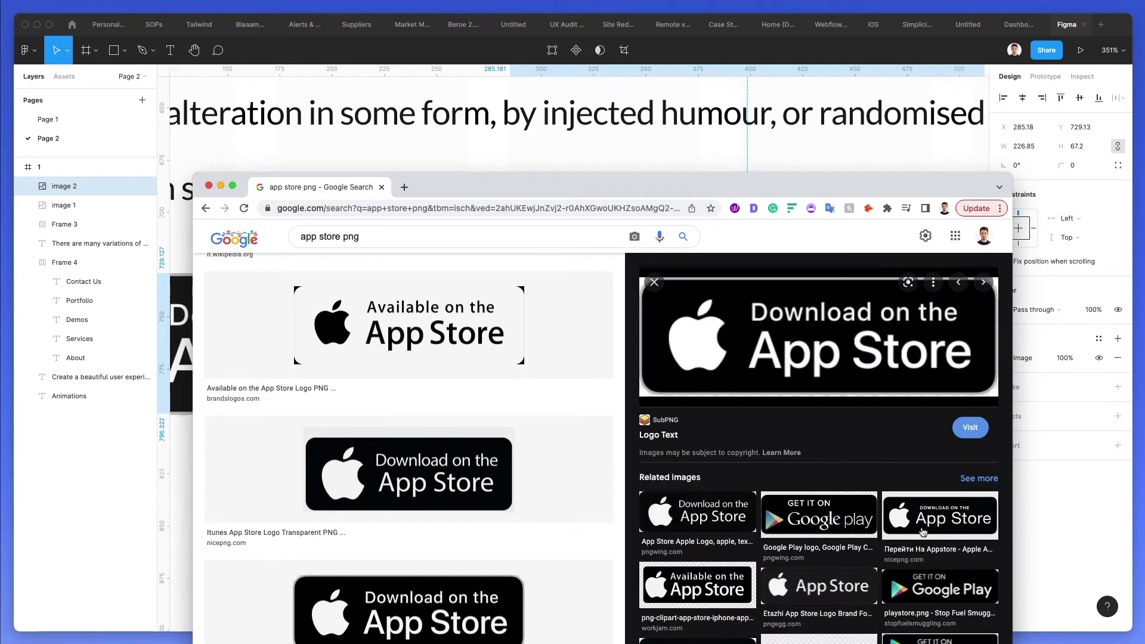
pyautogui.scroll(-1, 849, 328)
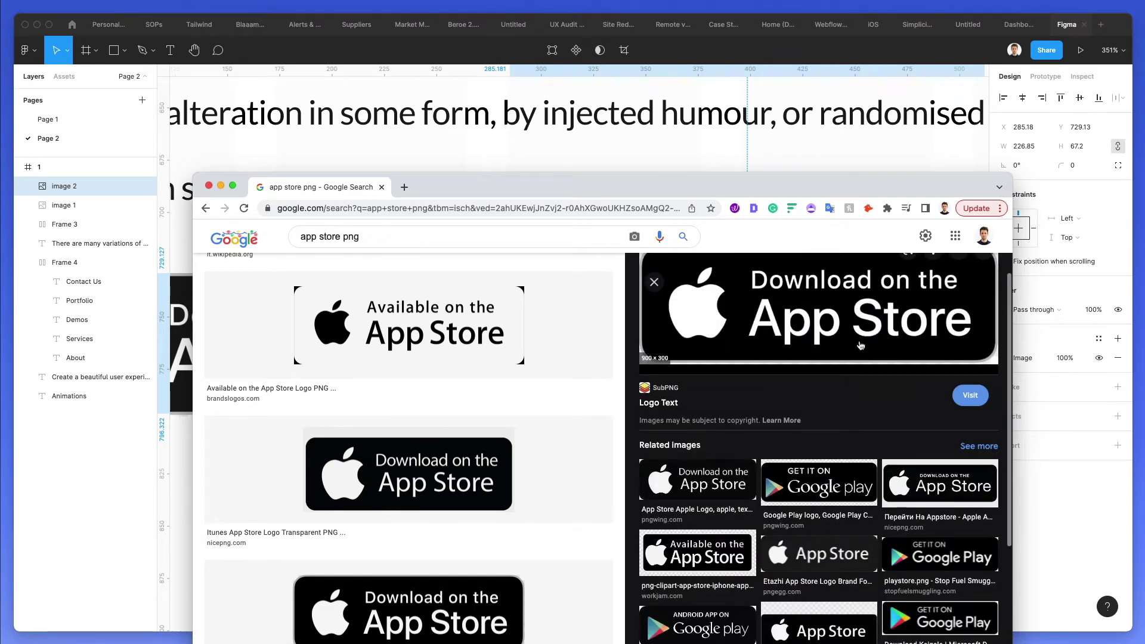
pyautogui.click(940, 484)
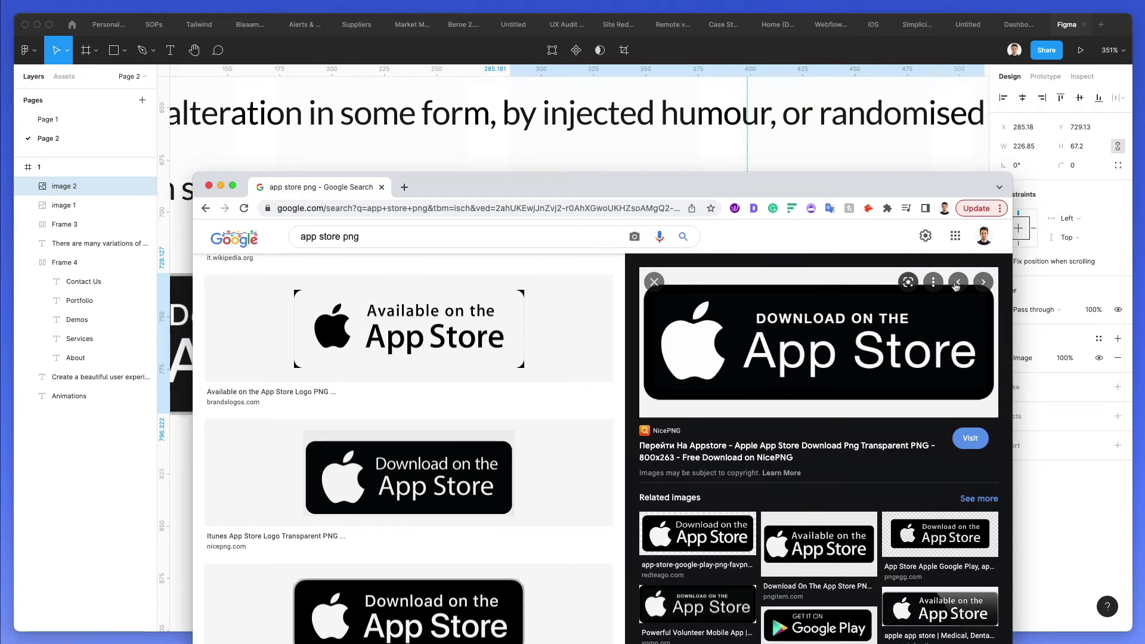
pyautogui.click(697, 541)
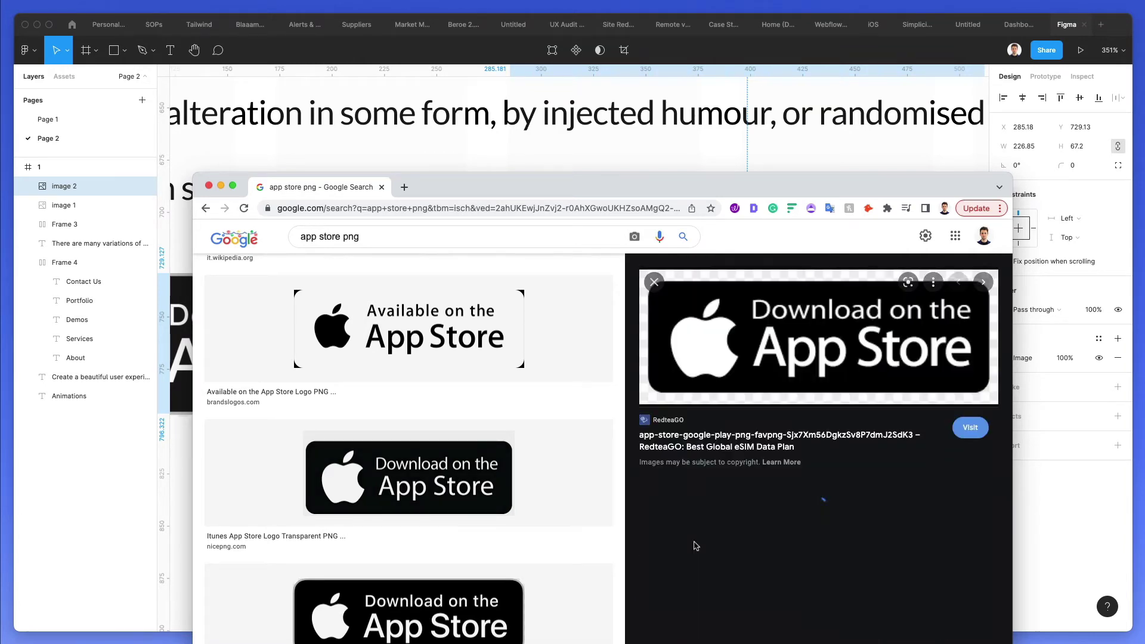
pyautogui.rightClick(782, 325)
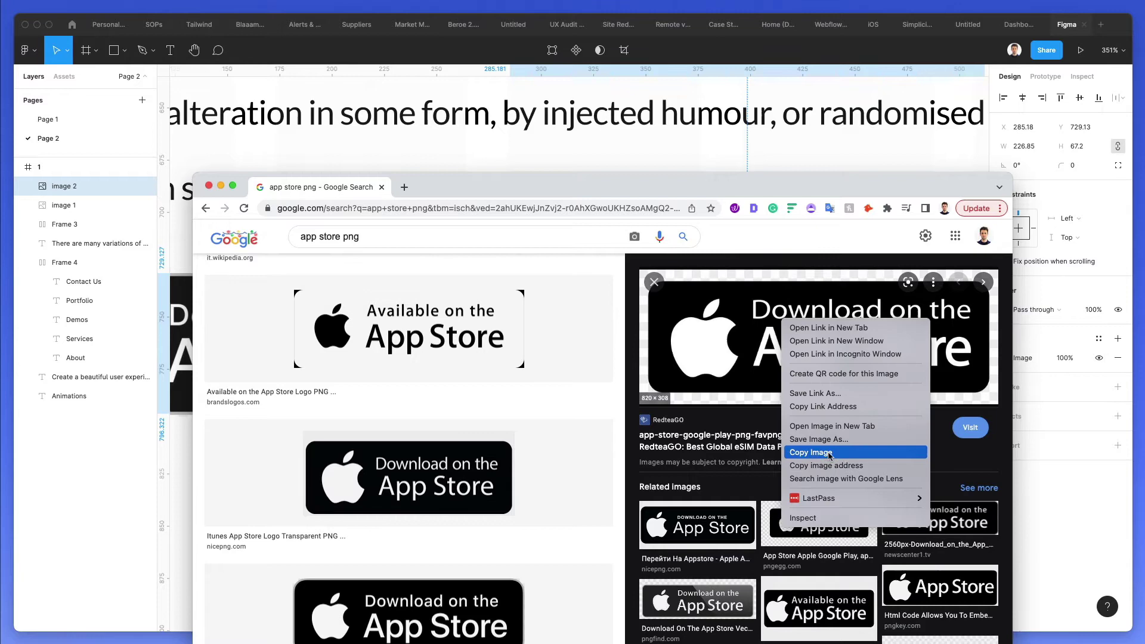
pyautogui.click(799, 450)
# Paste the copied badge into Figma's App Store badge image
pyautogui.click(192, 337)
pyautogui.click(192, 338)
pyautogui.press('super+v')
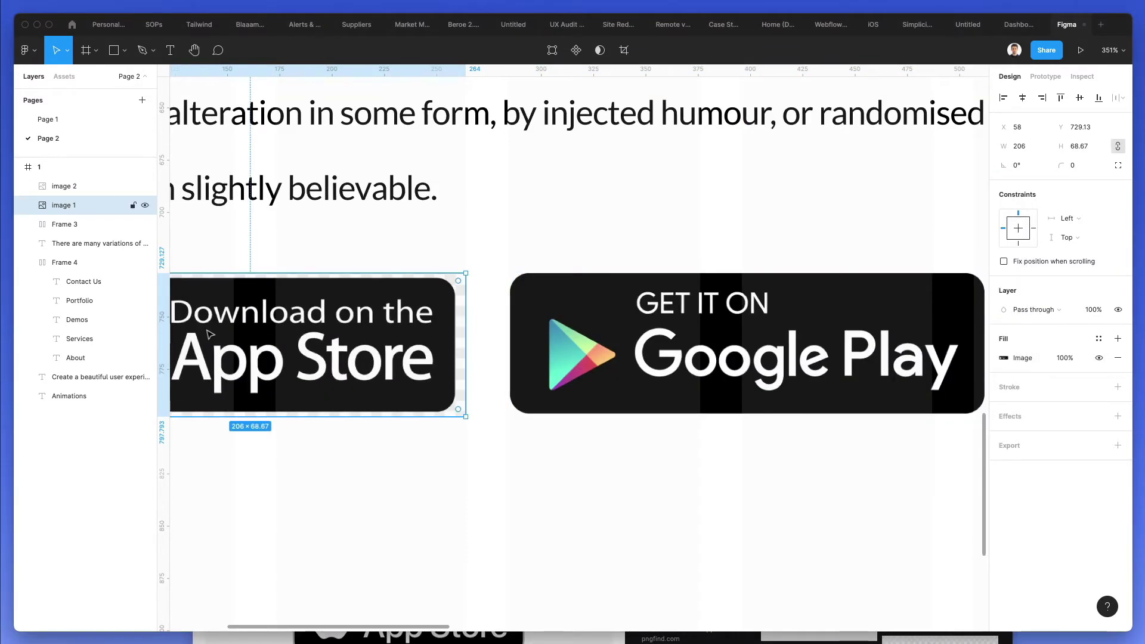
pyautogui.scroll(5, 468, 335)
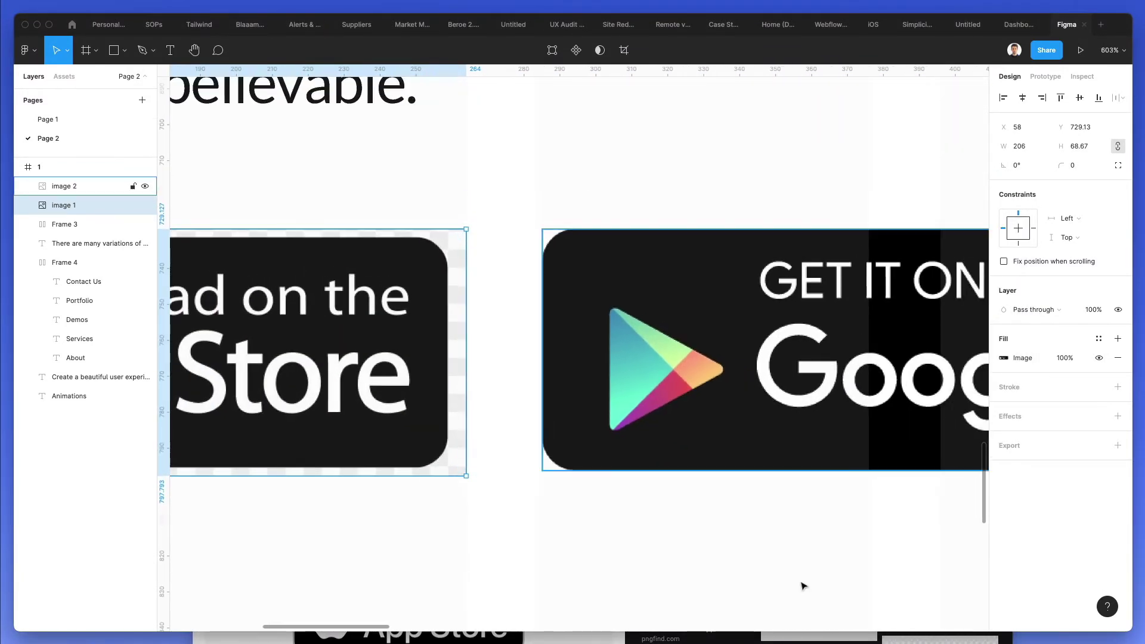
# Preview the NewsCenter1 App Store badge and its image options, then return to Figma
pyautogui.press('super+Tab')
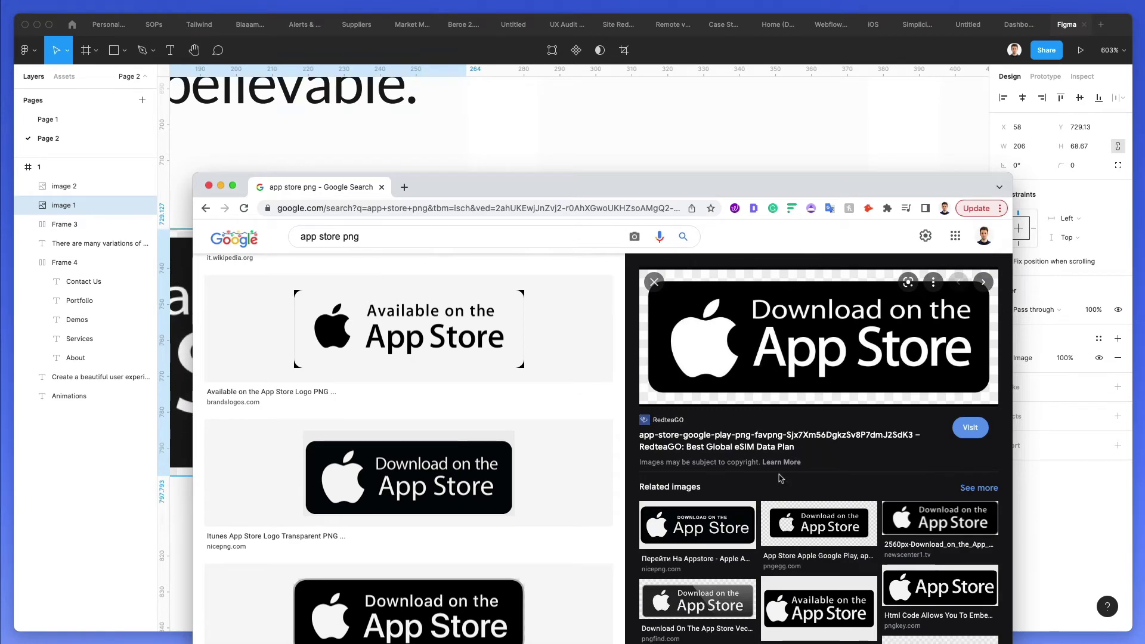
pyautogui.click(922, 488)
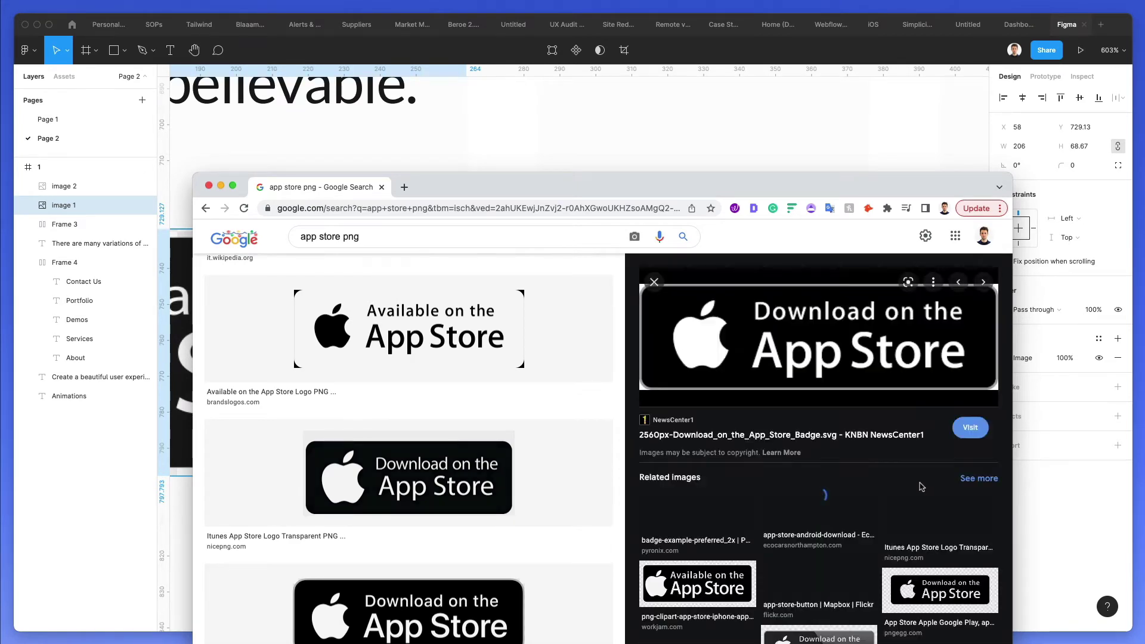
pyautogui.rightClick(808, 350)
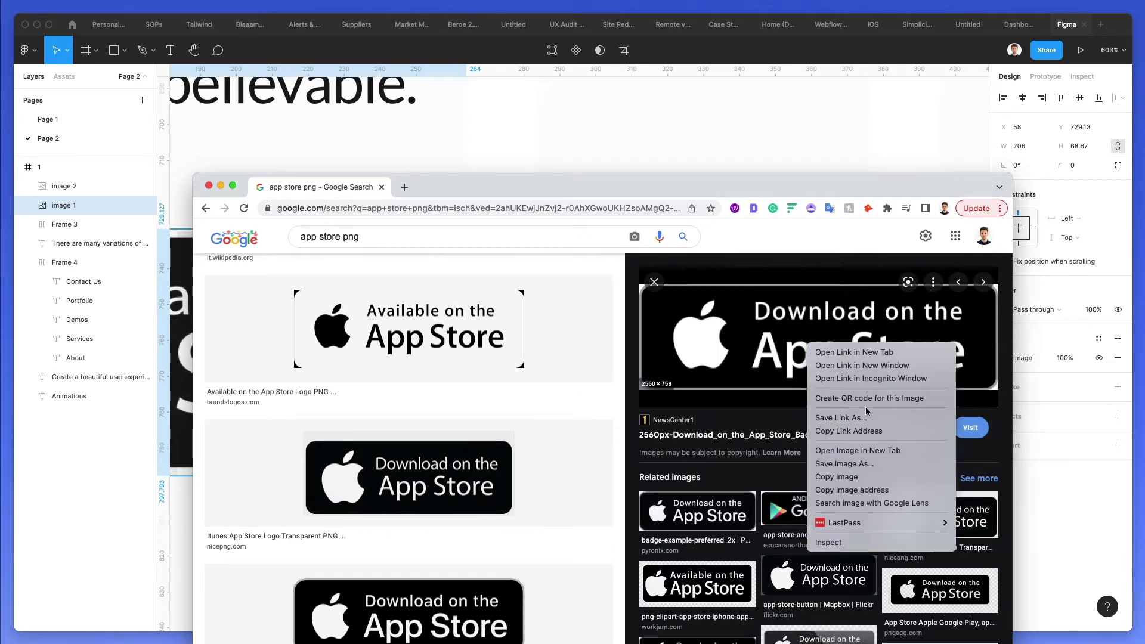
pyautogui.rightClick(775, 347)
pyautogui.press('Return')
pyautogui.press('super+Tab')
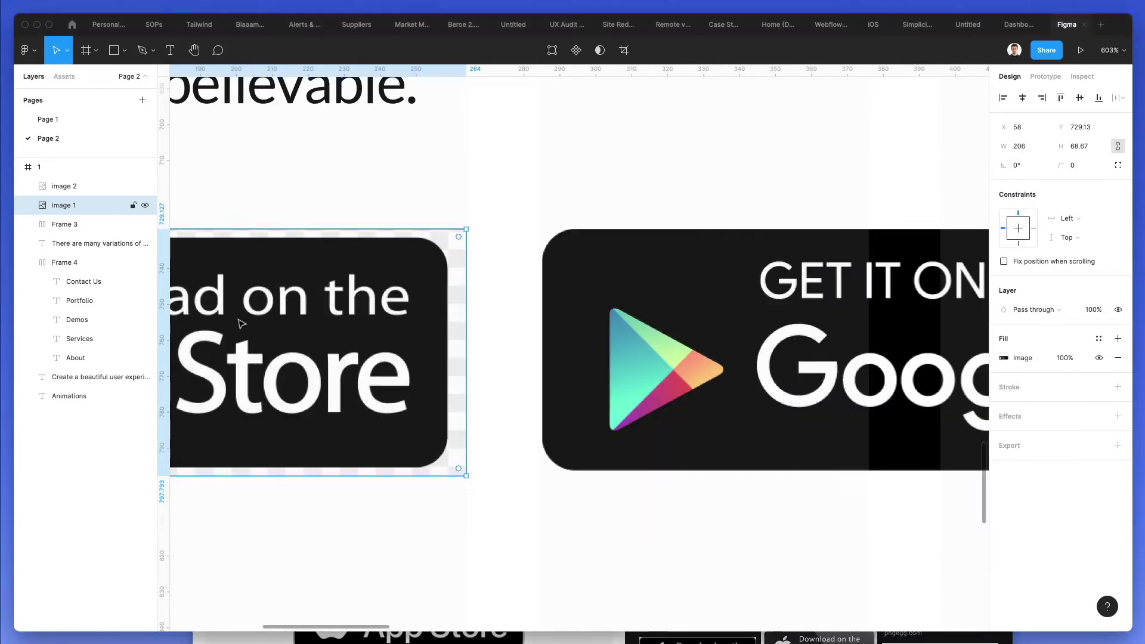
# Make the App Store badge 67.2 tall and place it beside Google Play with a gap
pyautogui.scroll(-3, 440, 316)
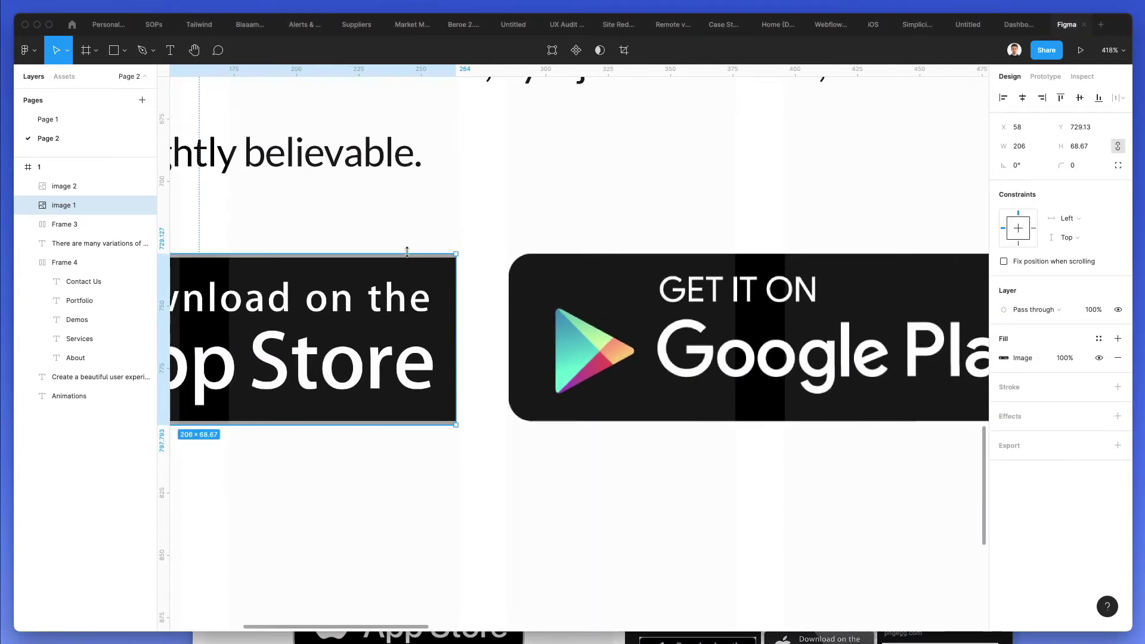
pyautogui.moveTo(405, 256); pyautogui.dragTo(405, 265)
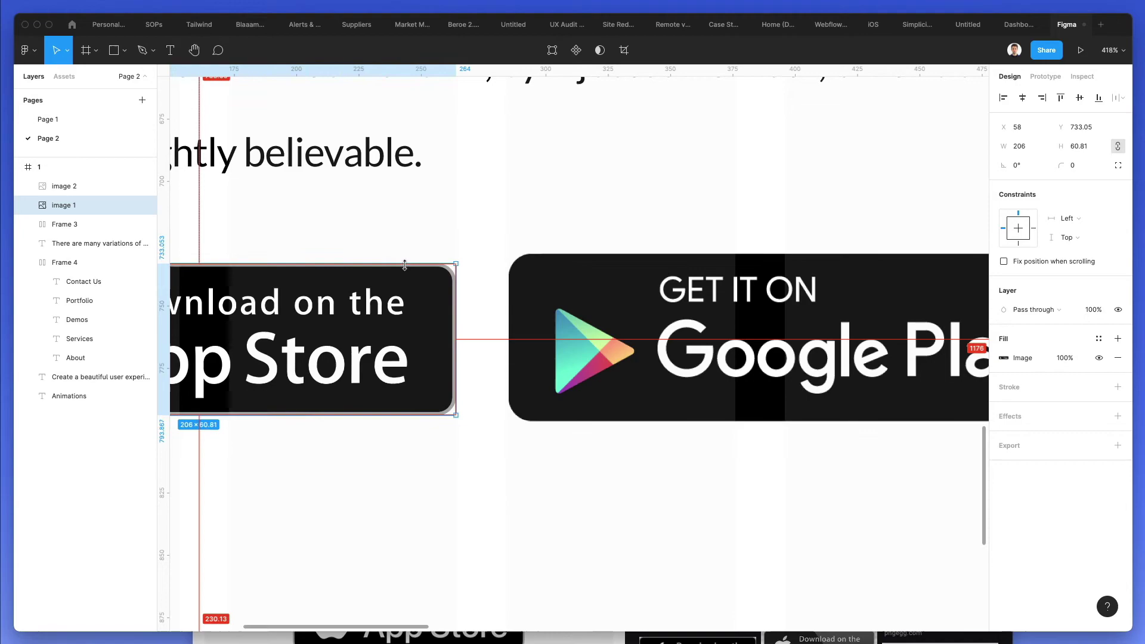
pyautogui.scroll(5, 435, 257)
pyautogui.click(435, 256)
pyautogui.scroll(-9, 435, 256)
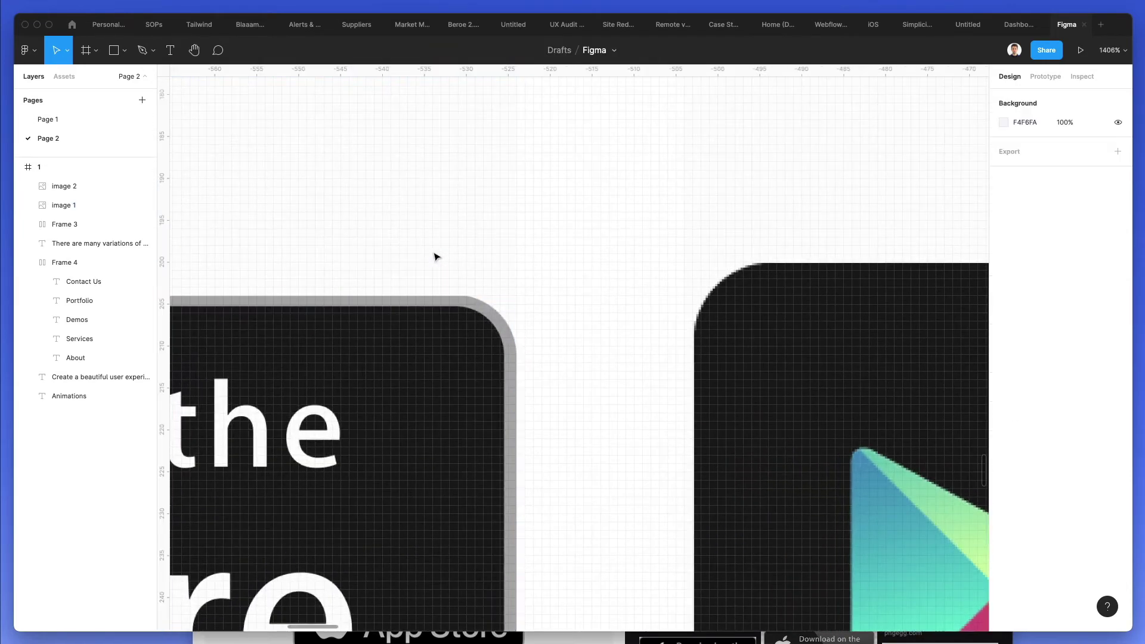
pyautogui.scroll(4, 449, 274)
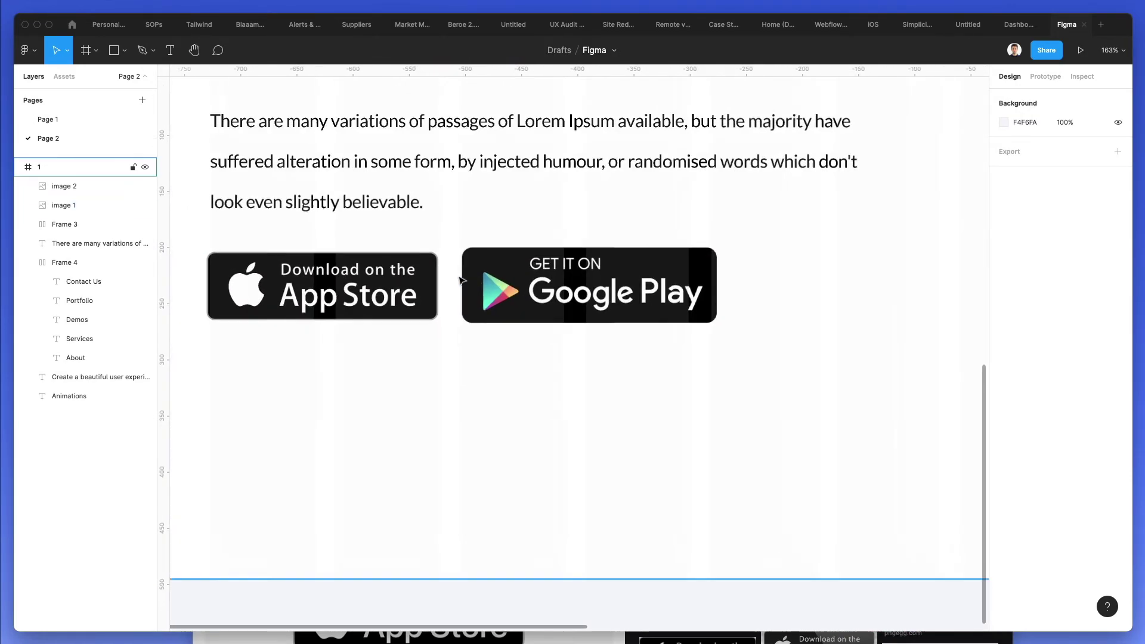
pyautogui.moveTo(402, 285); pyautogui.dragTo(550, 275)
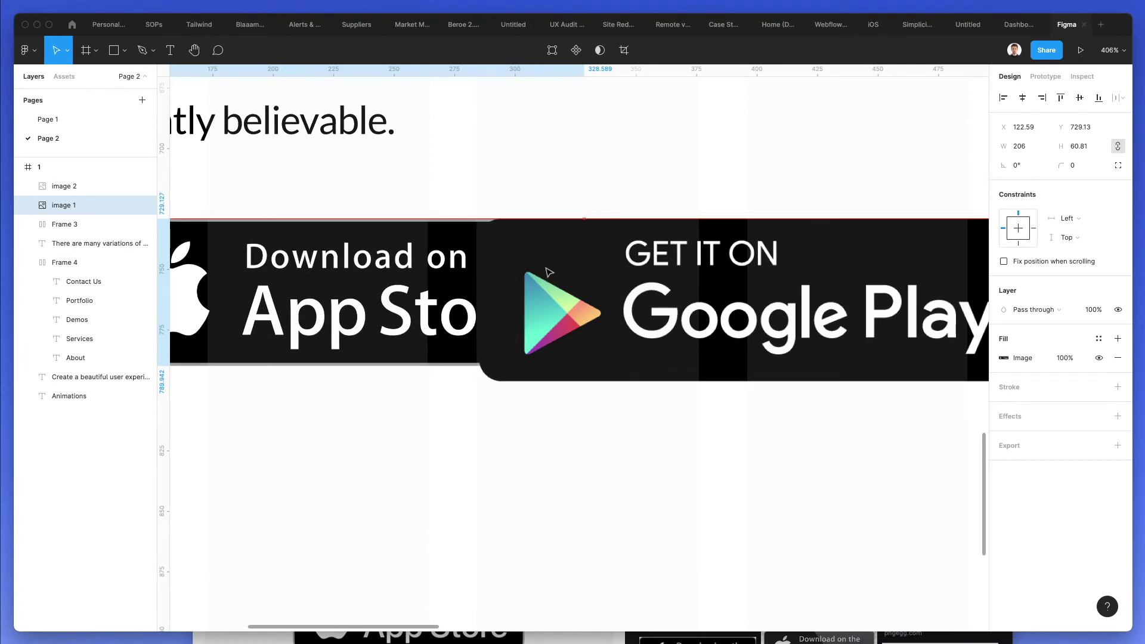
pyautogui.moveTo(435, 367); pyautogui.dragTo(446, 383)
pyautogui.scroll(-5, 422, 371)
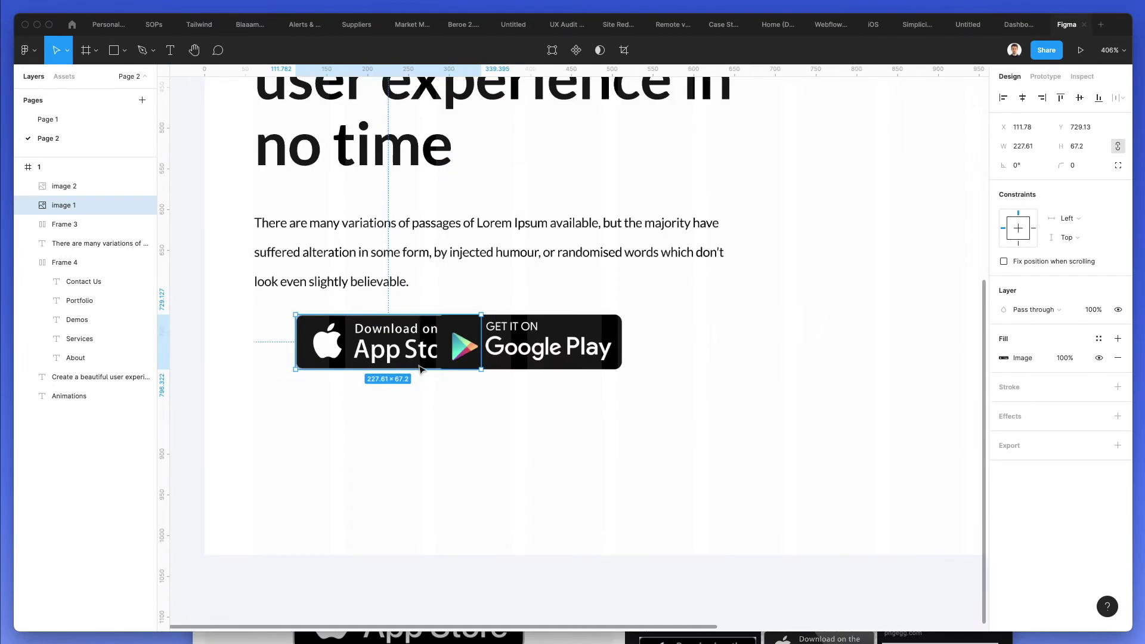
pyautogui.moveTo(388, 344); pyautogui.dragTo(345, 345)
pyautogui.moveTo(531, 346)
pyautogui.mouseDown()
pyautogui.moveTo(565, 346)
pyautogui.moveTo(549, 349)
pyautogui.mouseUp()
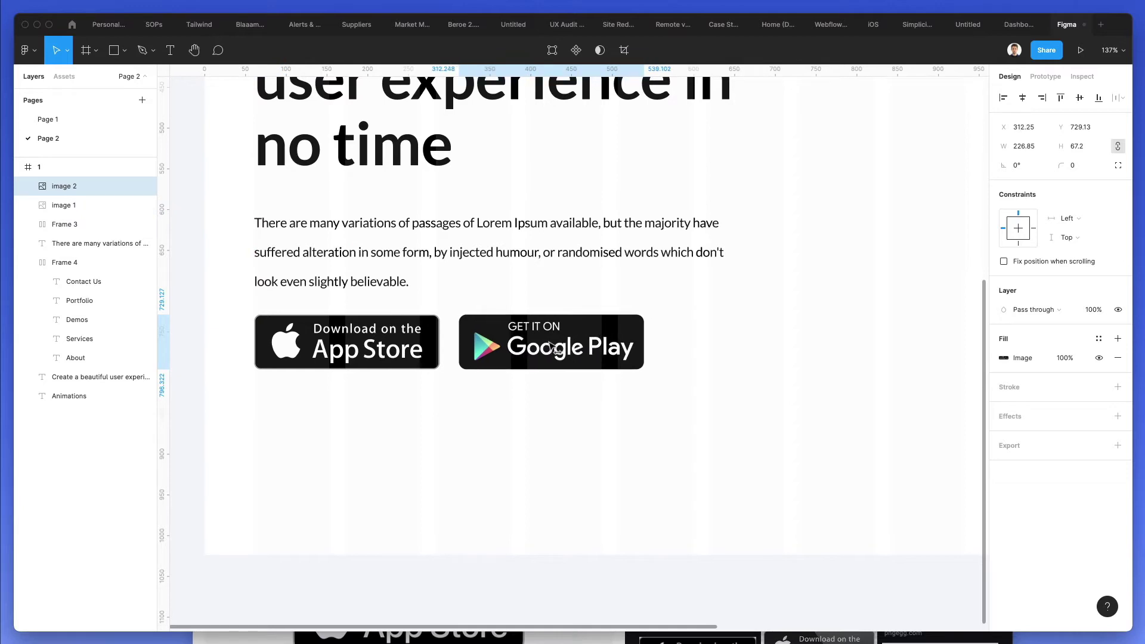
pyautogui.click(664, 328)
# Scale both badges down together to 446×62.68 and nudge them and the paragraph into place
pyautogui.scroll(-3, 664, 328)
pyautogui.scroll(3, 665, 328)
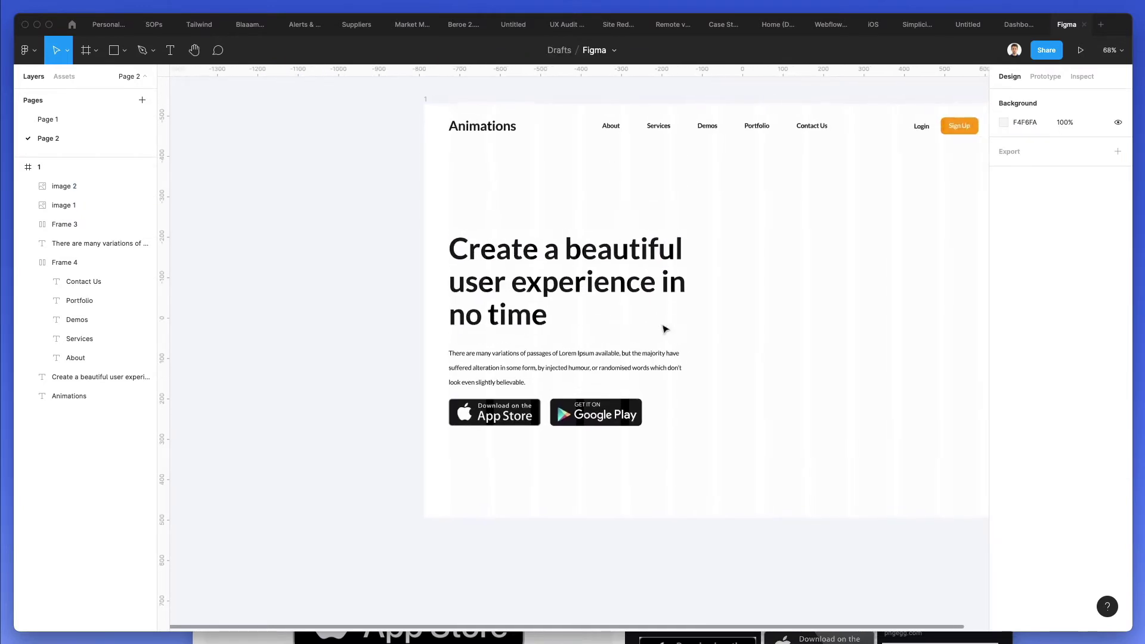
pyautogui.hscroll(3, 665, 328)
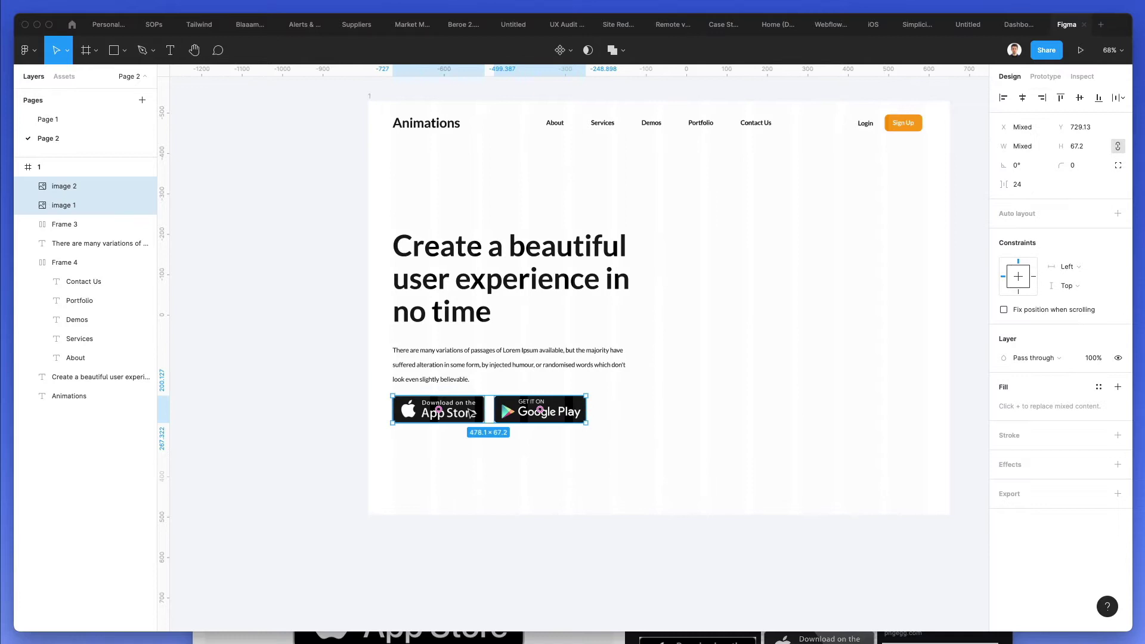
pyautogui.moveTo(587, 422); pyautogui.dragTo(573, 421)
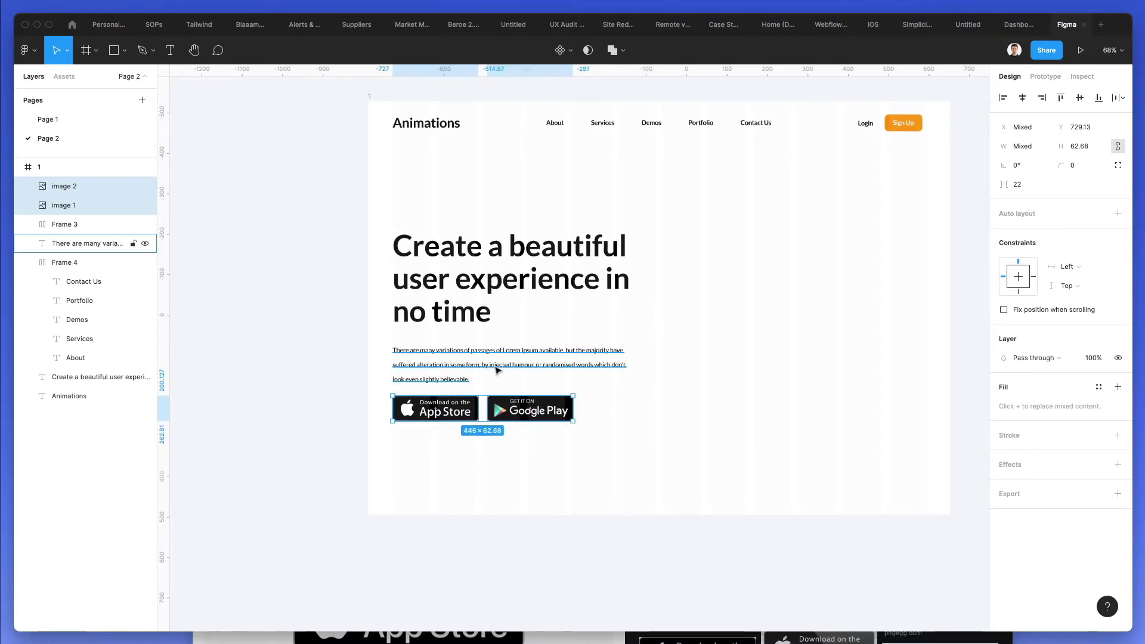
pyautogui.click(498, 370)
pyautogui.moveTo(739, 449); pyautogui.dragTo(408, 336)
pyautogui.click(674, 386)
pyautogui.moveTo(632, 475); pyautogui.dragTo(360, 401)
pyautogui.press('Down')
pyautogui.press('Down')
pyautogui.press('Down')
pyautogui.press('Down')
pyautogui.press('Down')
pyautogui.press('Down')
pyautogui.press('Down')
pyautogui.press('Down')
pyautogui.press('Down')
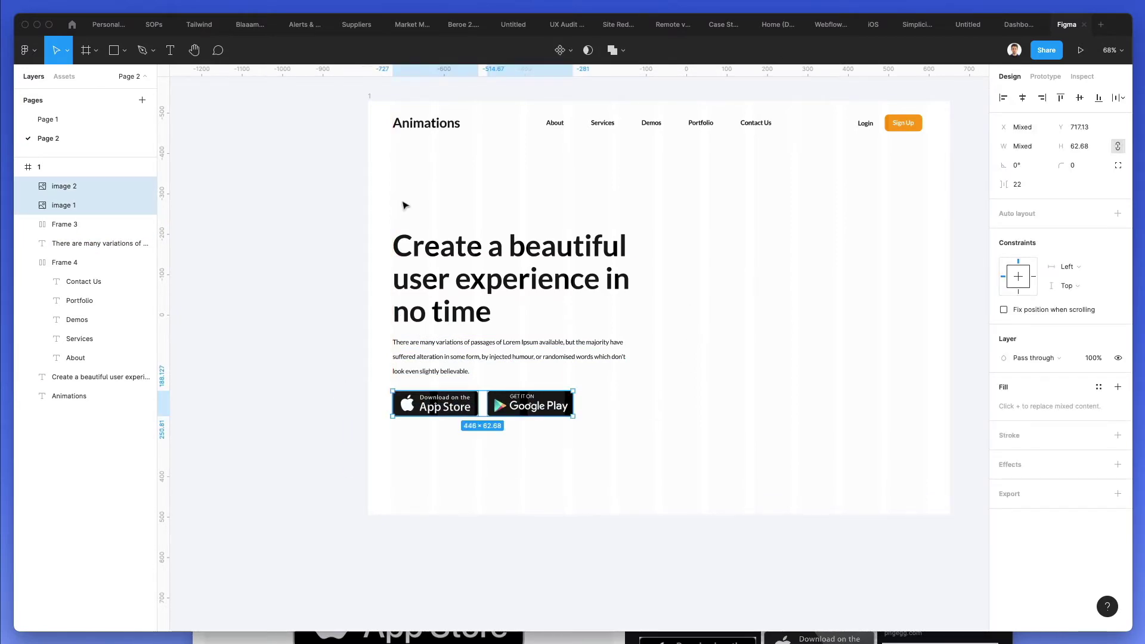
# Set the main heading to Lato Black weight and drop an iPhone picture onto the frame
pyautogui.click(445, 256)
pyautogui.click(1022, 380)
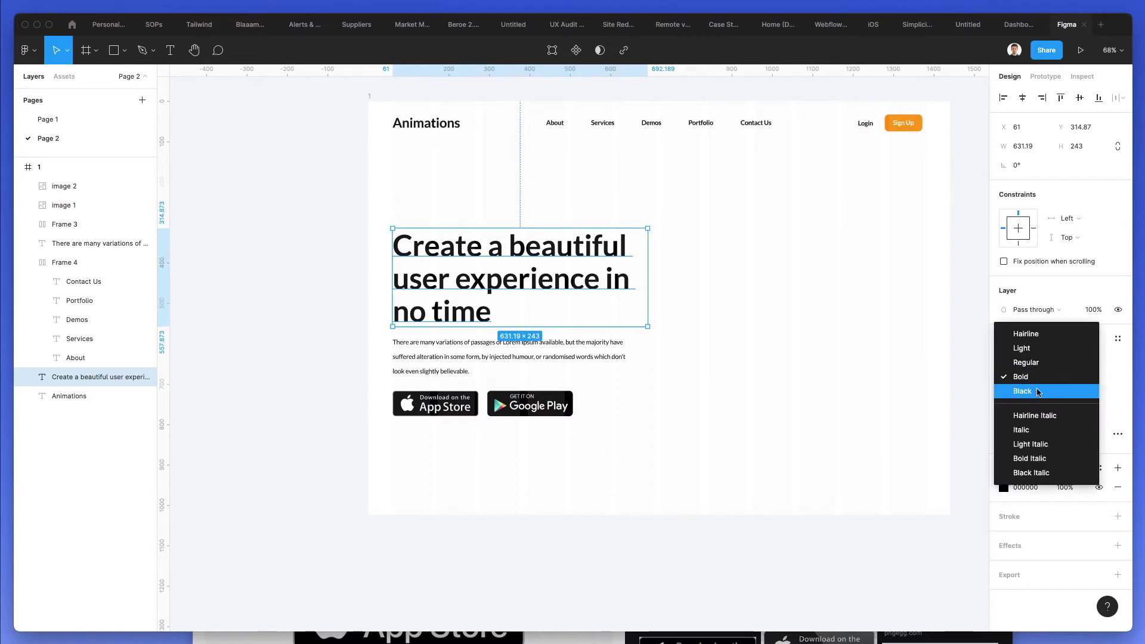
pyautogui.click(1022, 388)
pyautogui.click(780, 261)
pyautogui.click(549, 247)
pyautogui.hscroll(5, 549, 248)
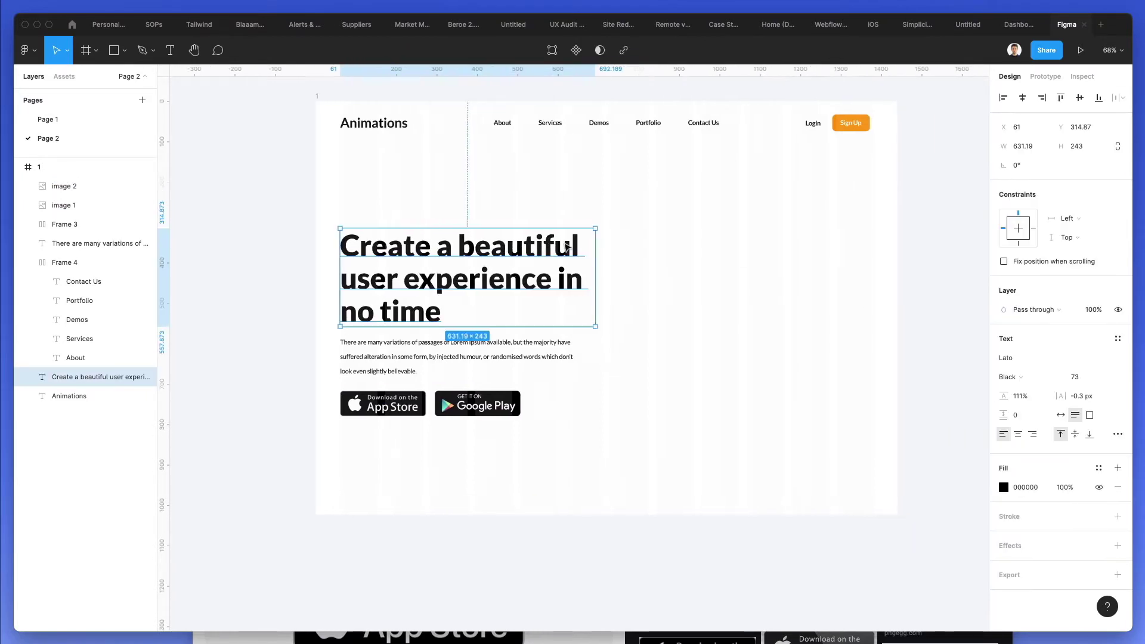
pyautogui.click(654, 245)
pyautogui.moveTo(8, 129); pyautogui.dragTo(706, 322)
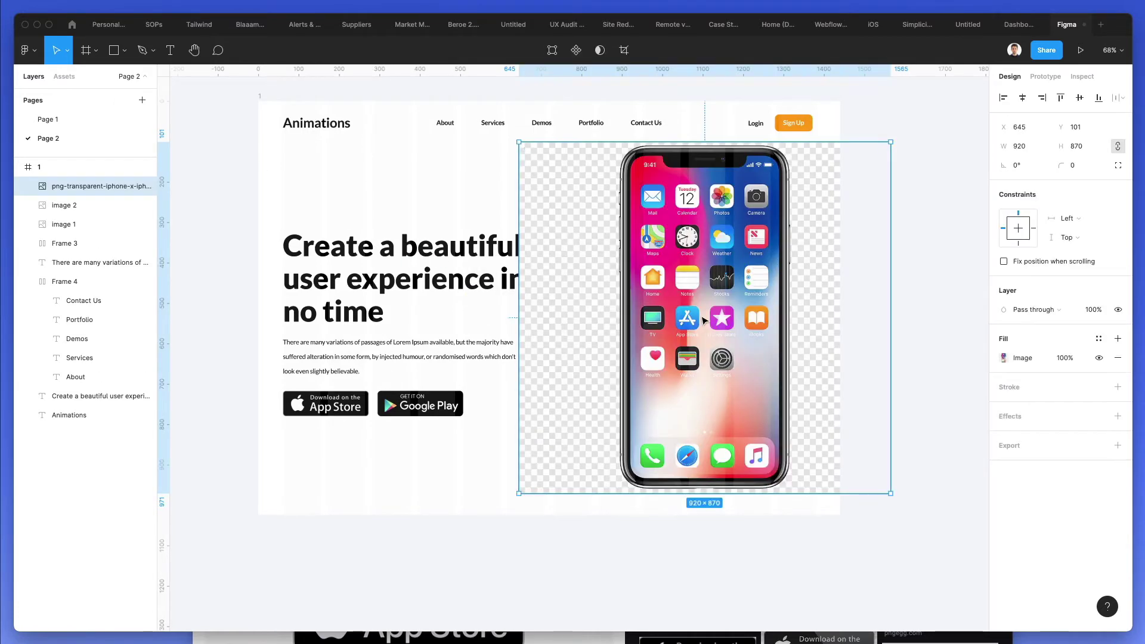
# Delete the dropped iPhone picture and run an 'iphone png' image search in Chrome
pyautogui.press('Delete')
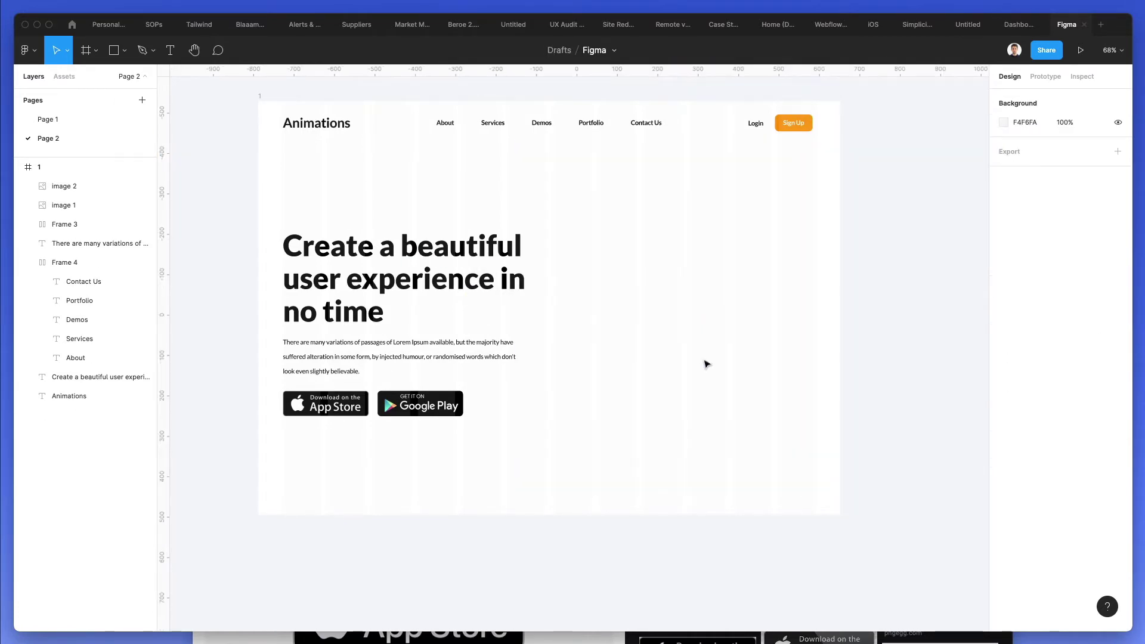
pyautogui.press('super+Tab')
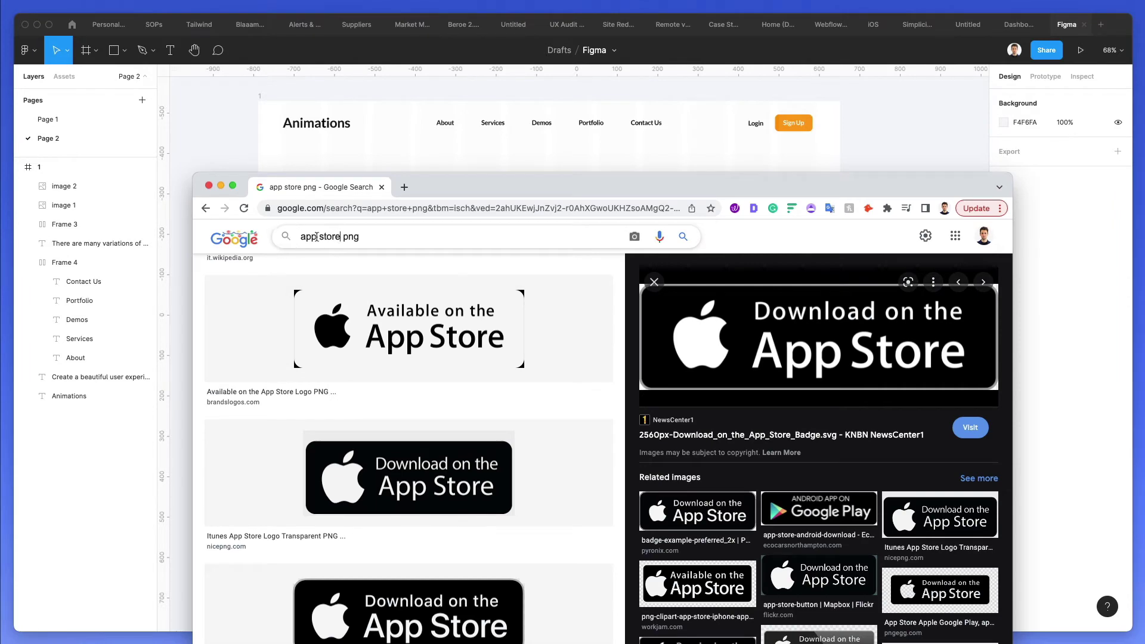
pyautogui.press('shift+super+Left')
pyautogui.press('BackSpace')
pyautogui.write('iphone')
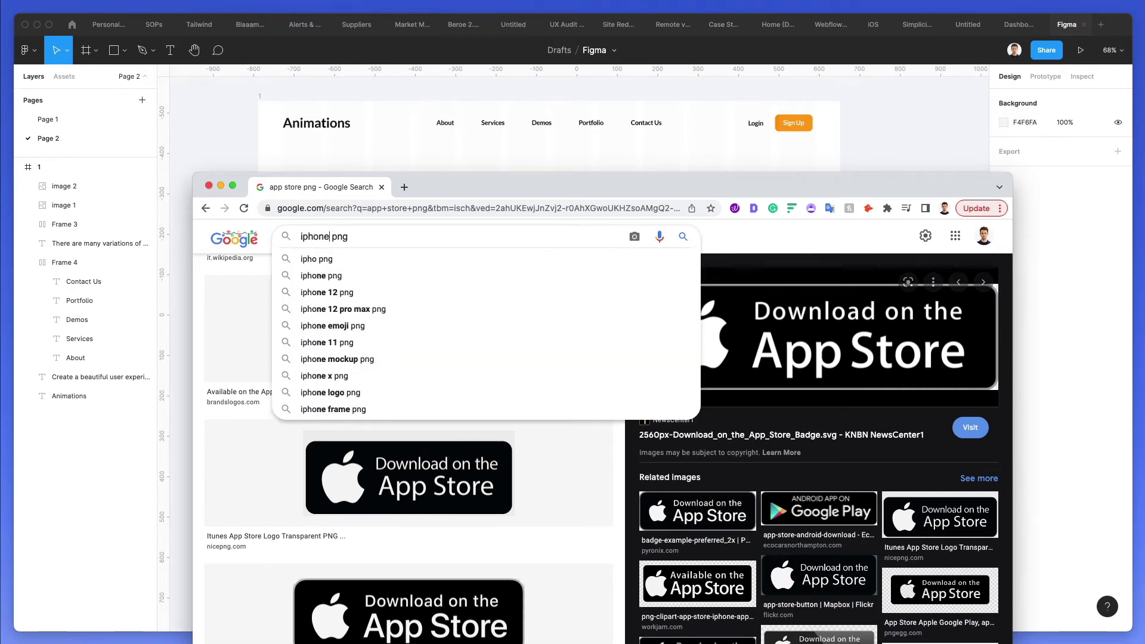
pyautogui.press('super+Right')
pyautogui.press('Return')
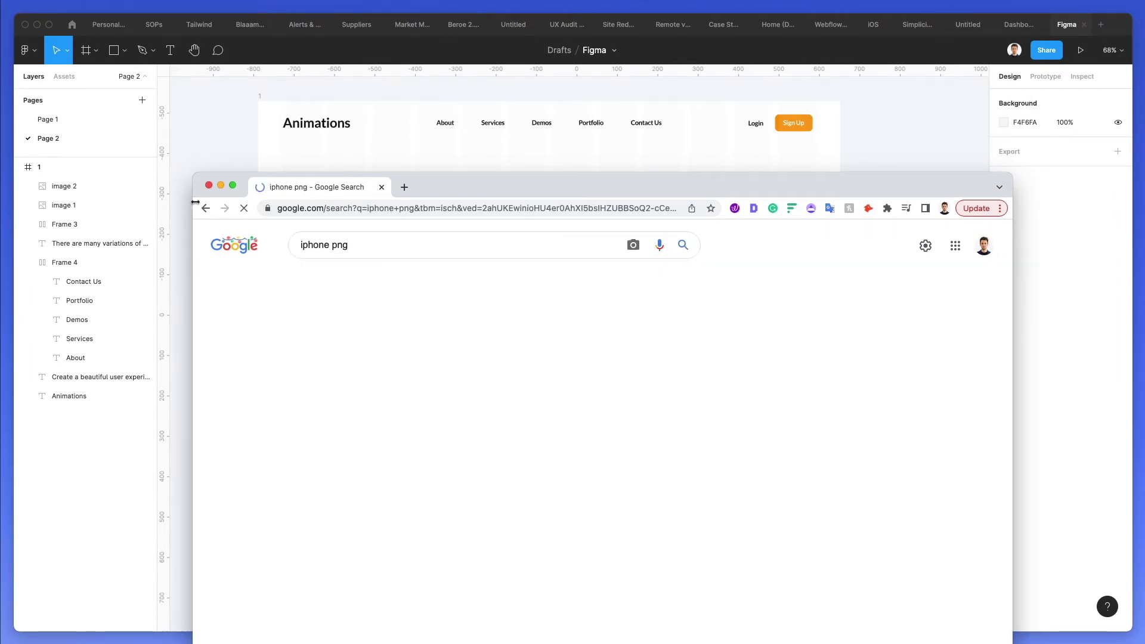
# Copy the iPhone X image from the results and paste it into the Figma frame
pyautogui.scroll(-2, 417, 358)
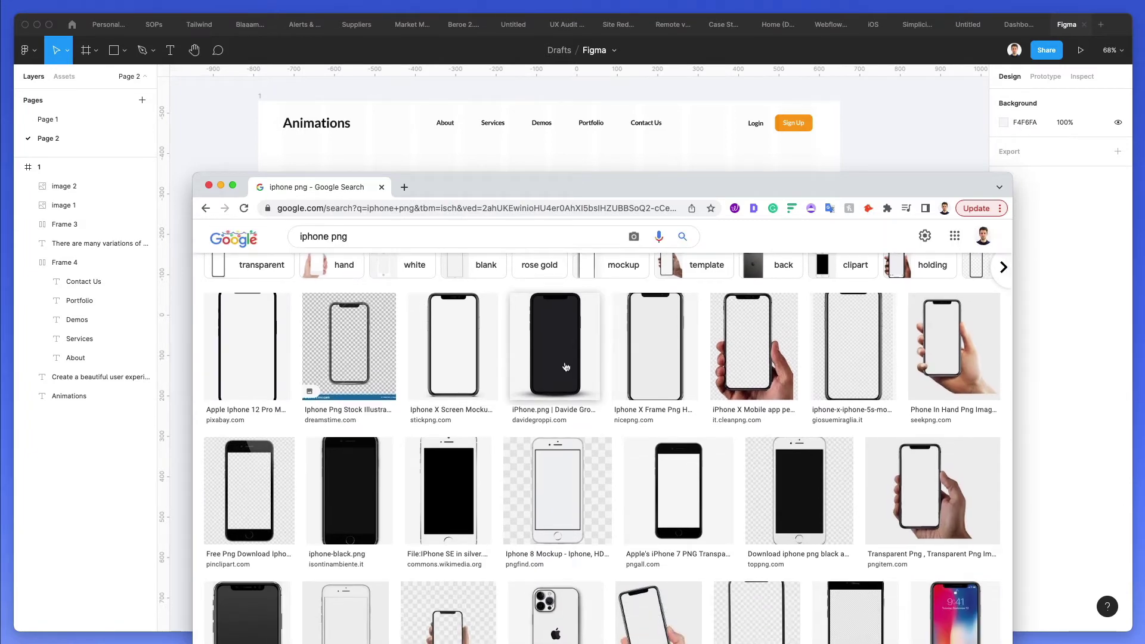
pyautogui.scroll(-3, 835, 447)
pyautogui.click(968, 491)
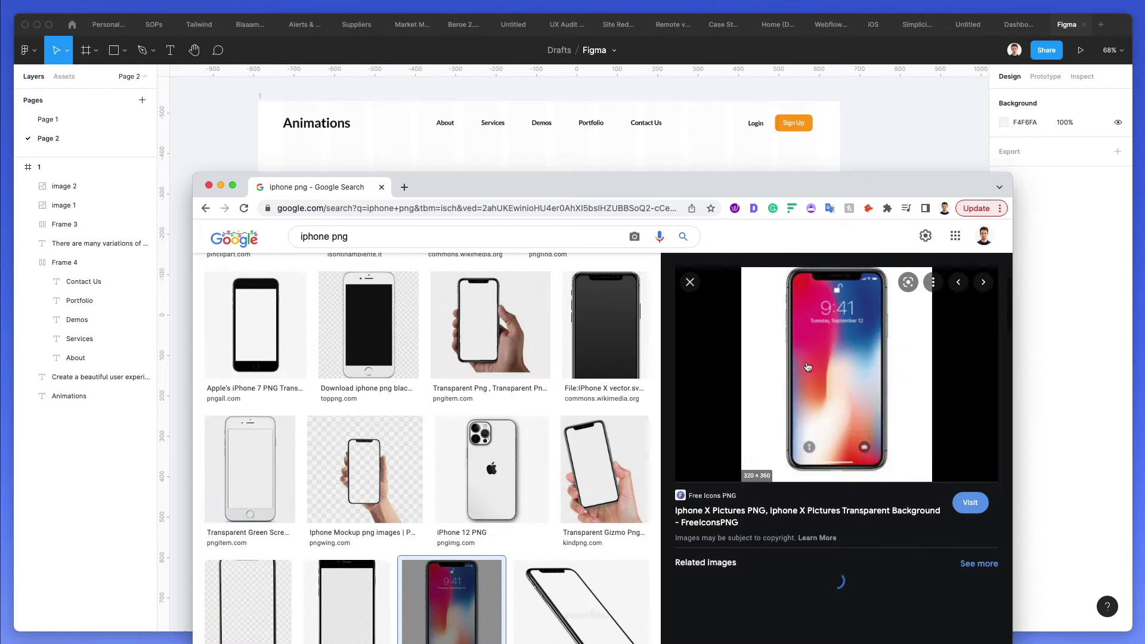
pyautogui.rightClick(824, 354)
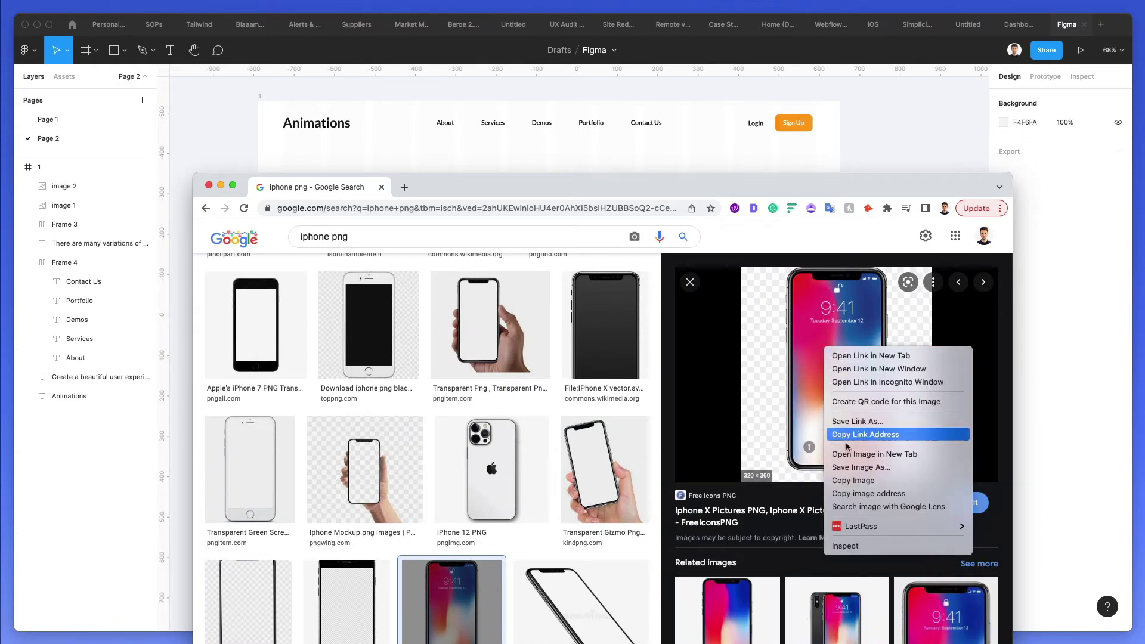
pyautogui.click(849, 481)
pyautogui.click(883, 125)
pyautogui.press('super+v')
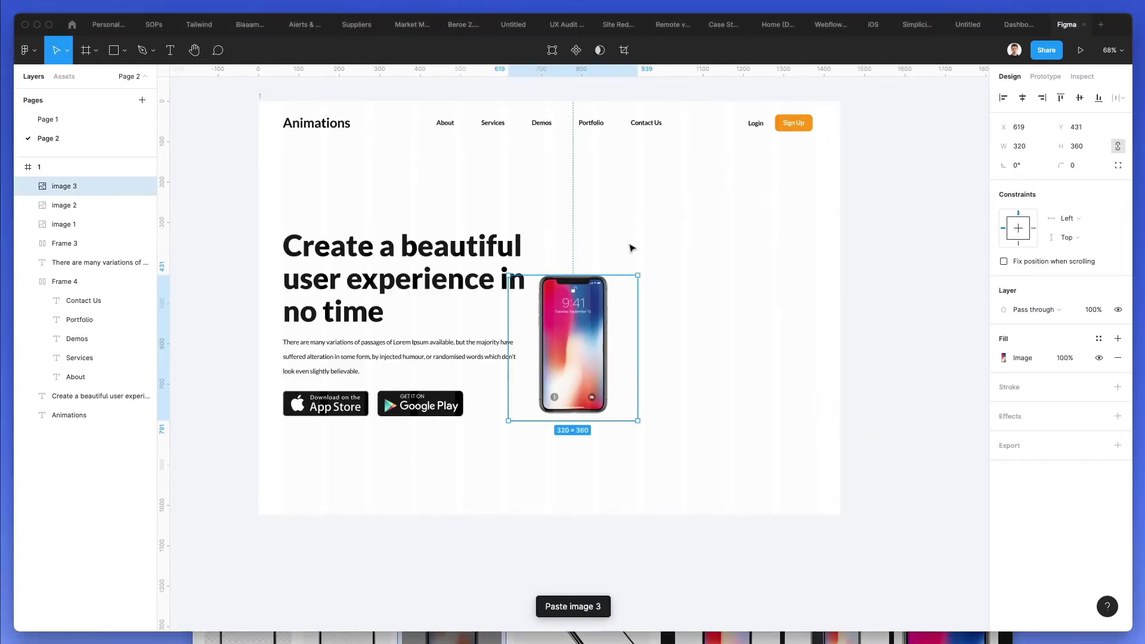
# Enlarge the iPhone image to about 423×476 and move it right of the heading
pyautogui.moveTo(630, 279); pyautogui.dragTo(633, 232)
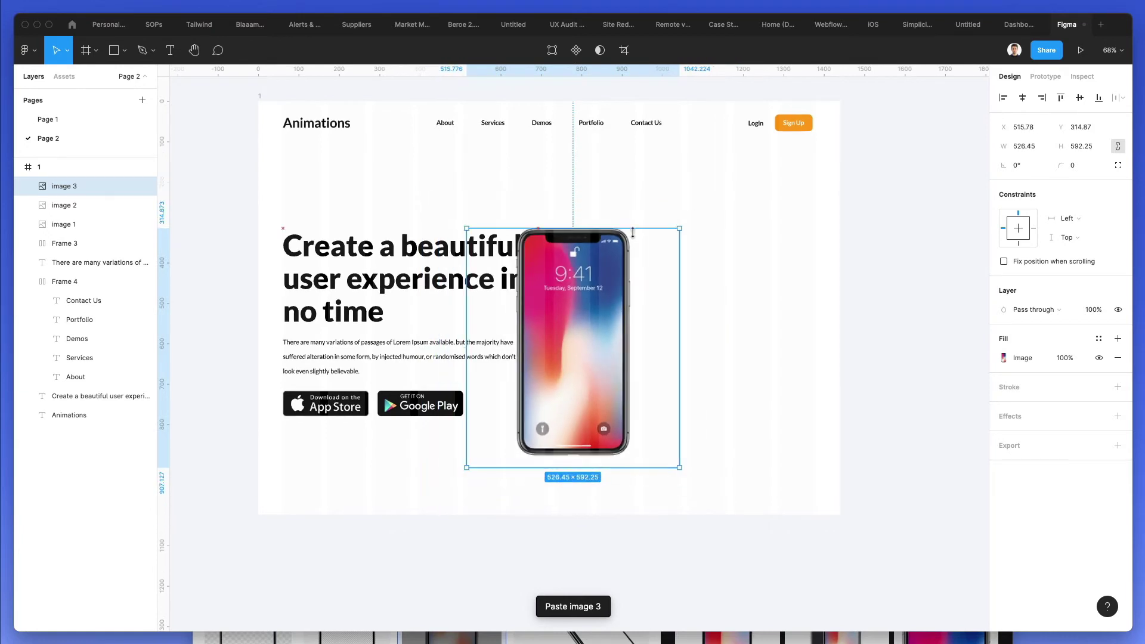
pyautogui.moveTo(643, 418); pyautogui.dragTo(787, 360)
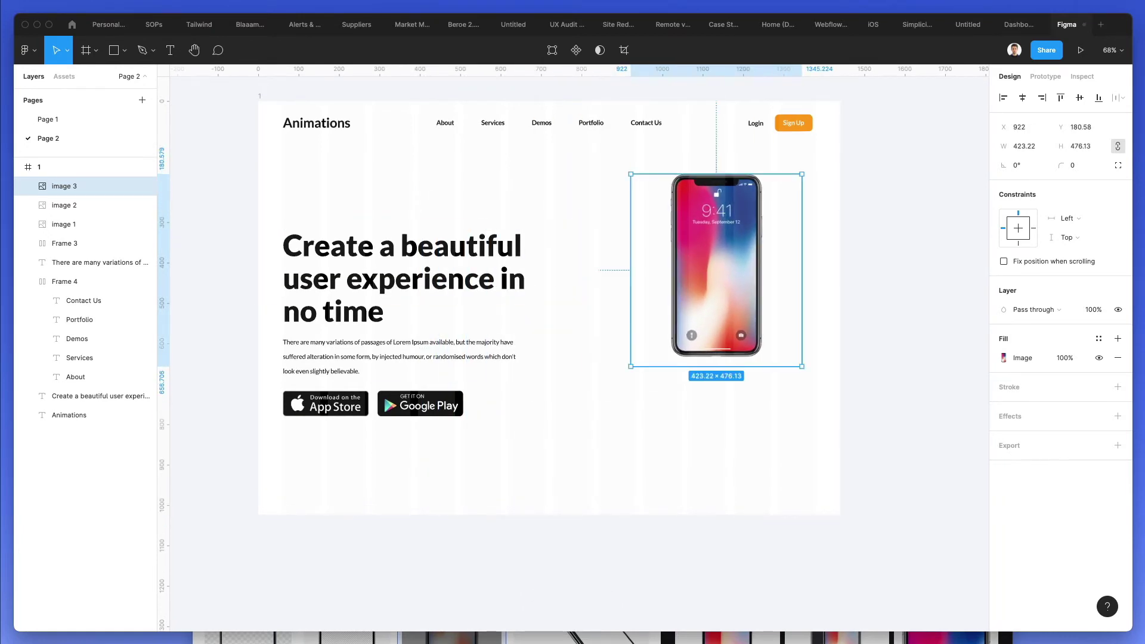
pyautogui.click(952, 635)
pyautogui.click(952, 627)
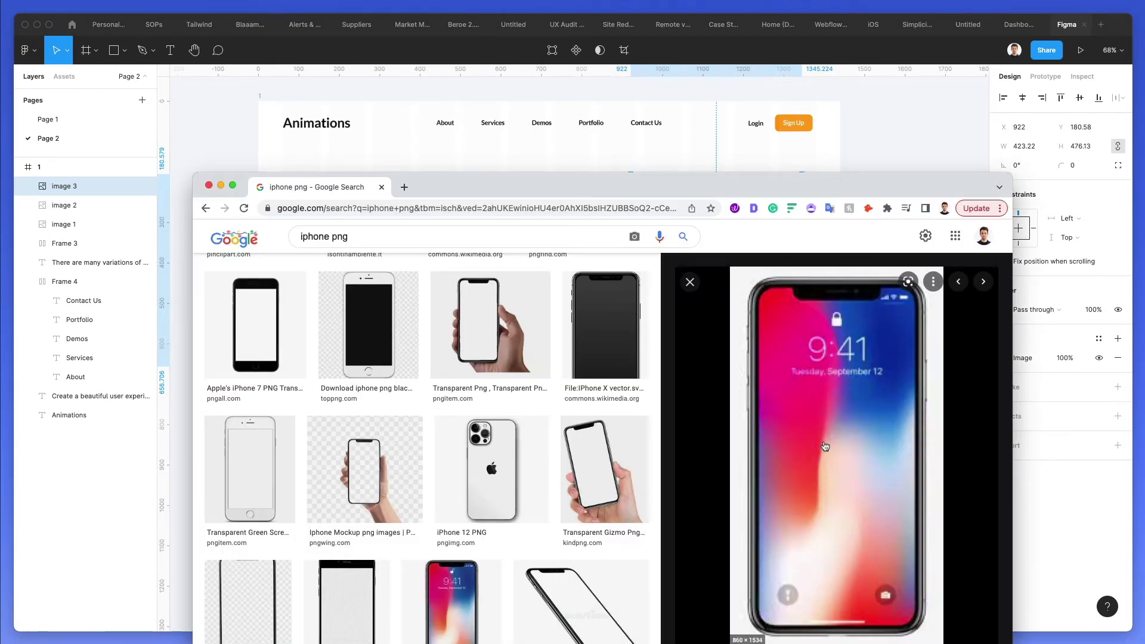
# Browse the related iPhone images in Chrome and copy the tall, tilted iPhone X picture
pyautogui.scroll(-3, 825, 446)
pyautogui.scroll(-5, 825, 446)
pyautogui.click(943, 482)
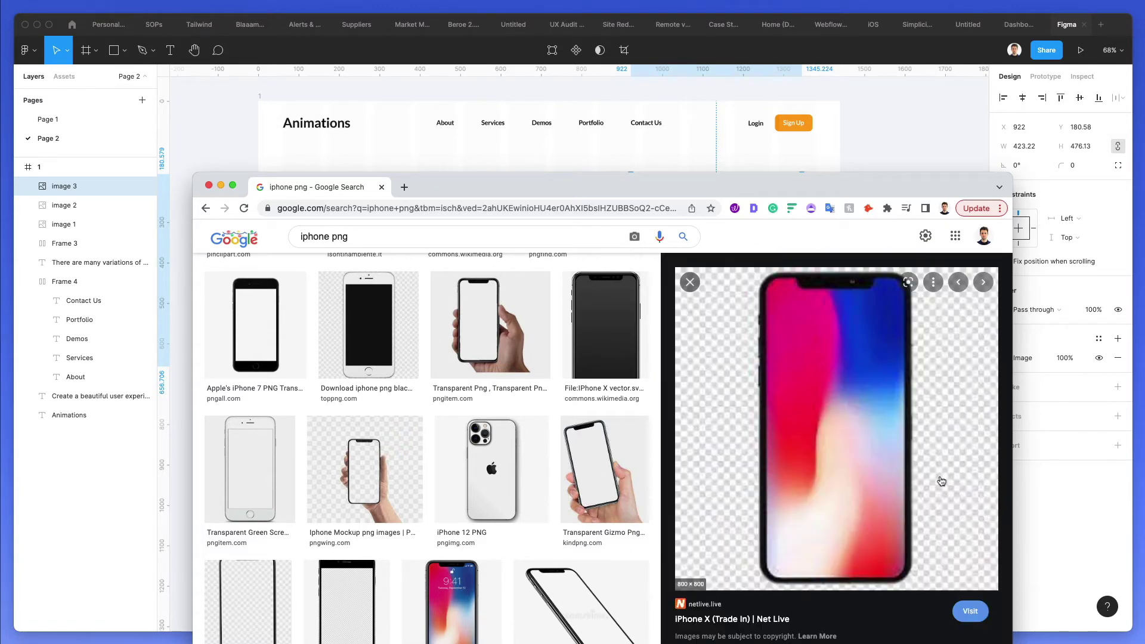
pyautogui.scroll(-5, 813, 346)
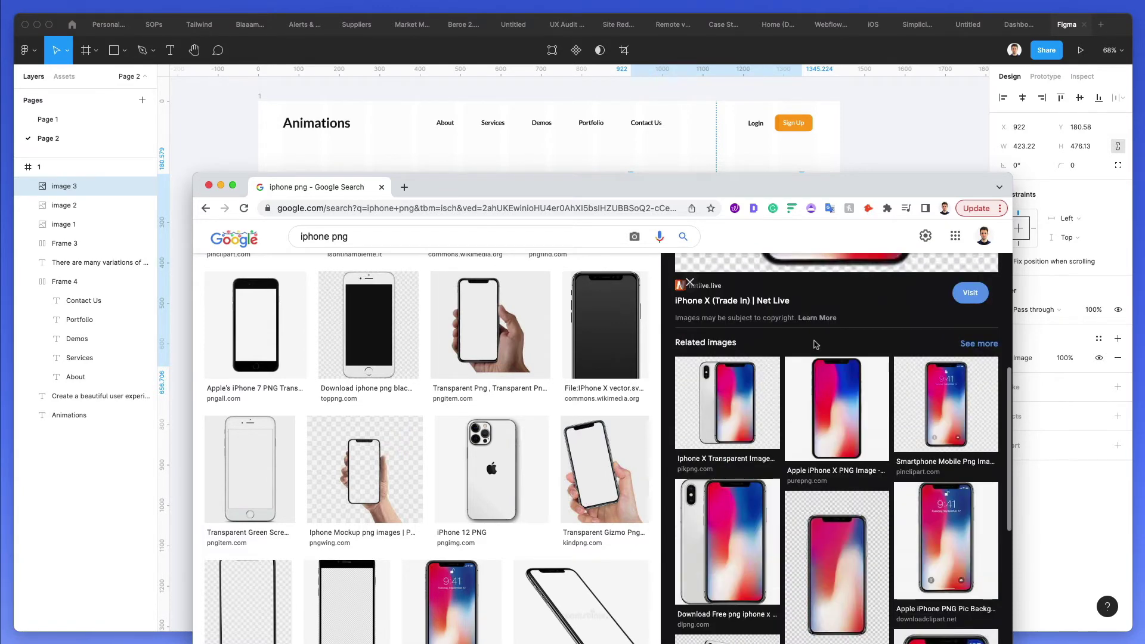
pyautogui.click(847, 427)
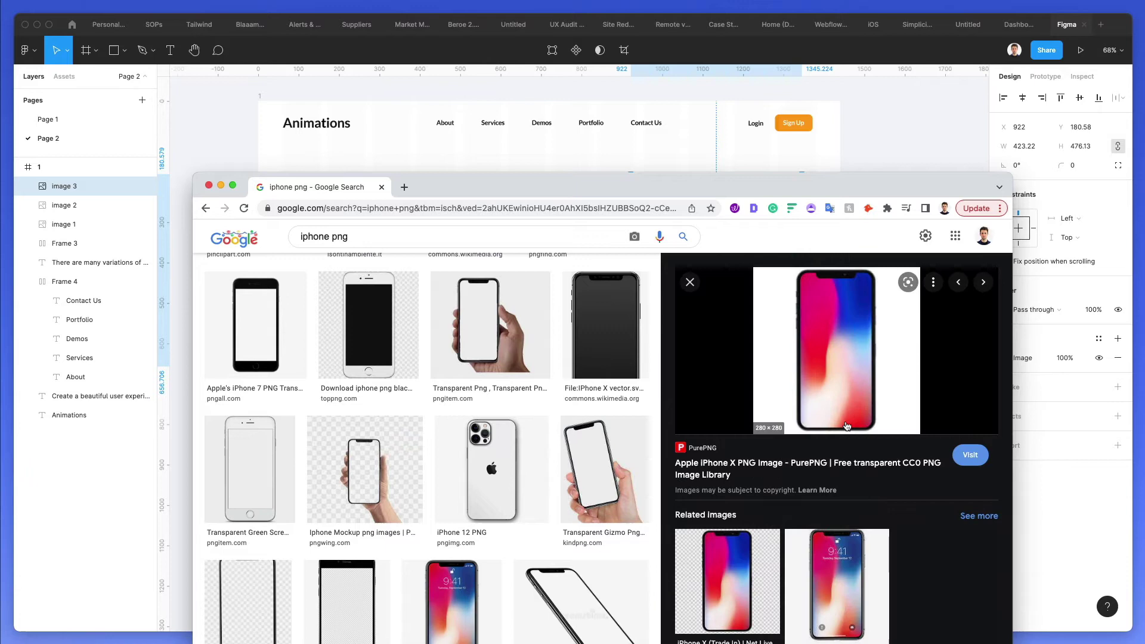
pyautogui.scroll(-2, 859, 388)
pyautogui.click(954, 528)
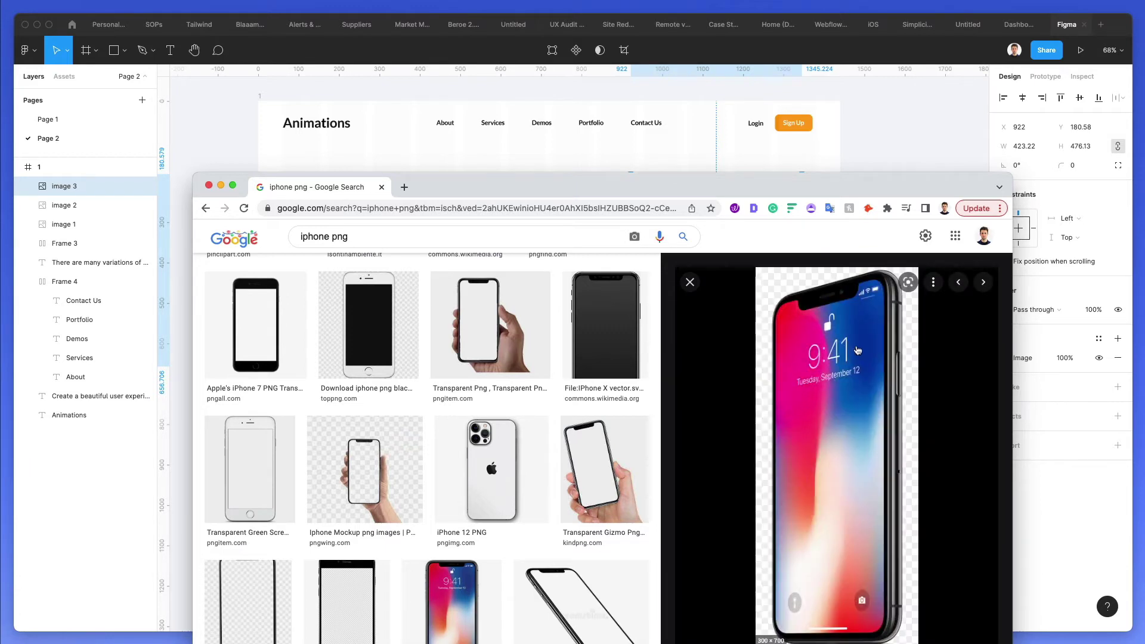
pyautogui.rightClick(818, 410)
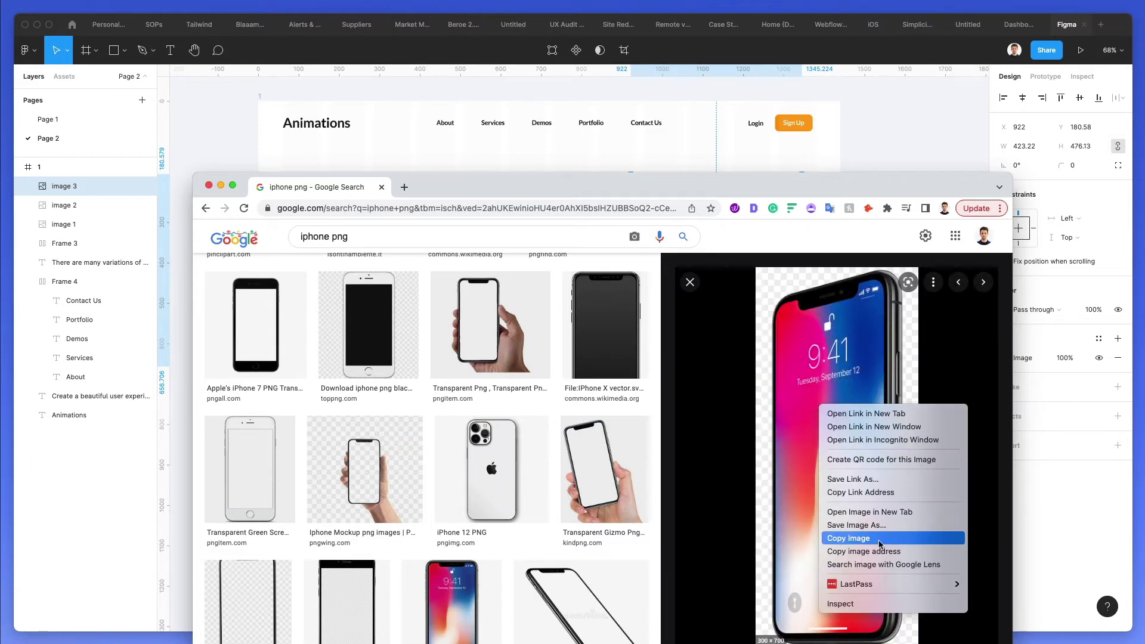
pyautogui.click(882, 534)
pyautogui.press('super+Tab')
# Paste the tilted iPhone X over the phone image, resizing it to about 296×689 and placing it lower
pyautogui.press('super+v')
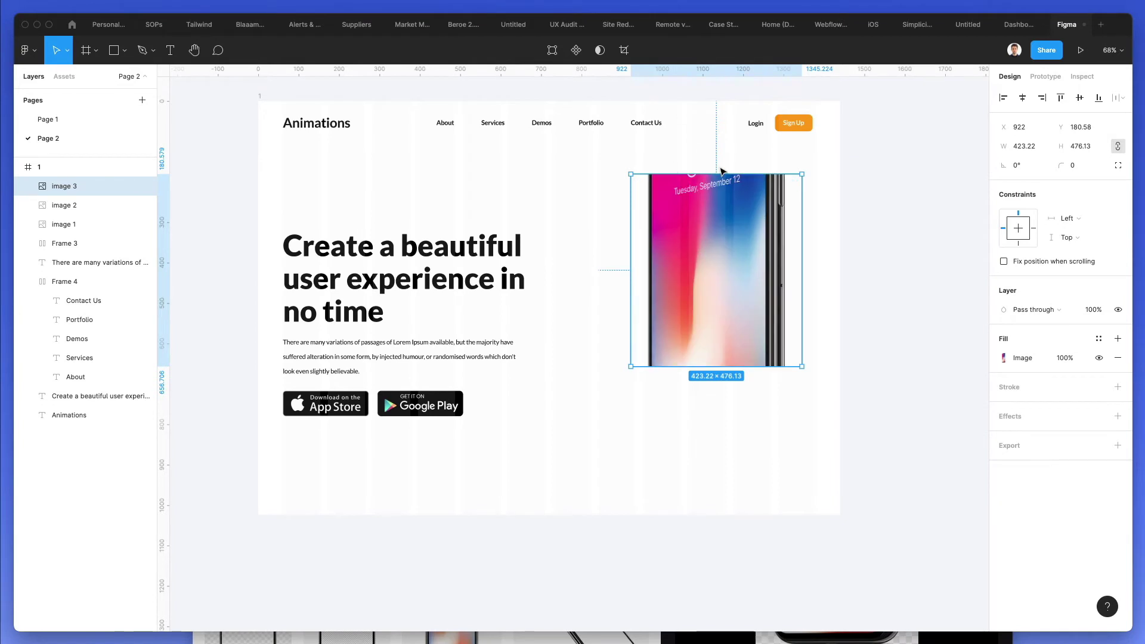
pyautogui.moveTo(729, 160)
pyautogui.mouseDown()
pyautogui.moveTo(735, 74)
pyautogui.moveTo(746, 171)
pyautogui.mouseUp()
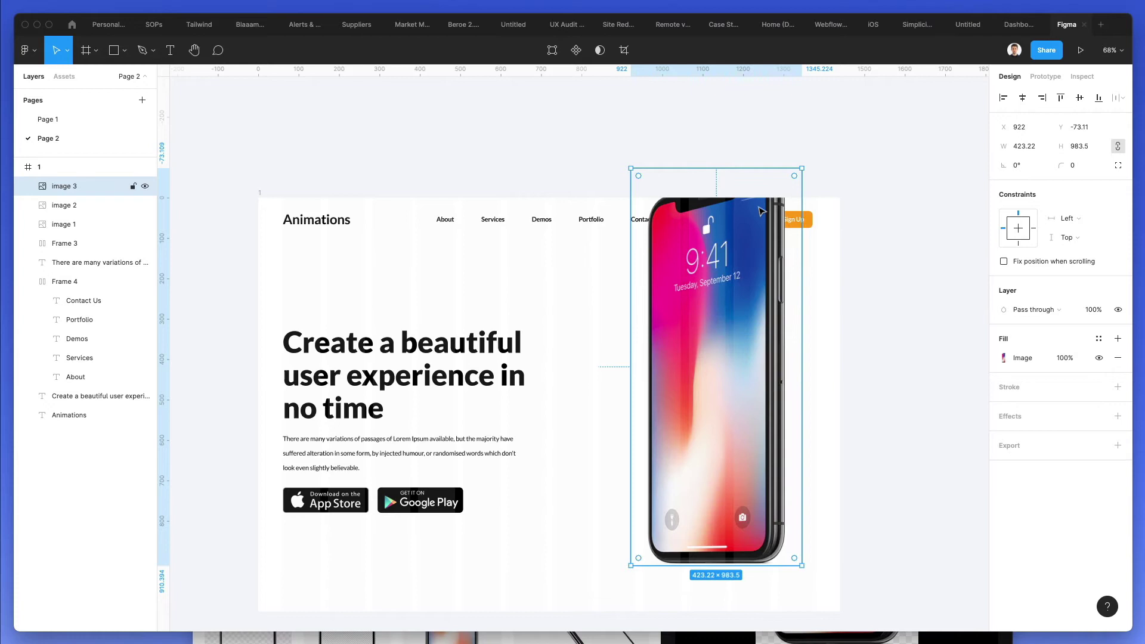
pyautogui.moveTo(761, 211); pyautogui.dragTo(741, 285)
# Shift the heading, paragraph and store badges slightly higher on the frame
pyautogui.scroll(-3, 727, 333)
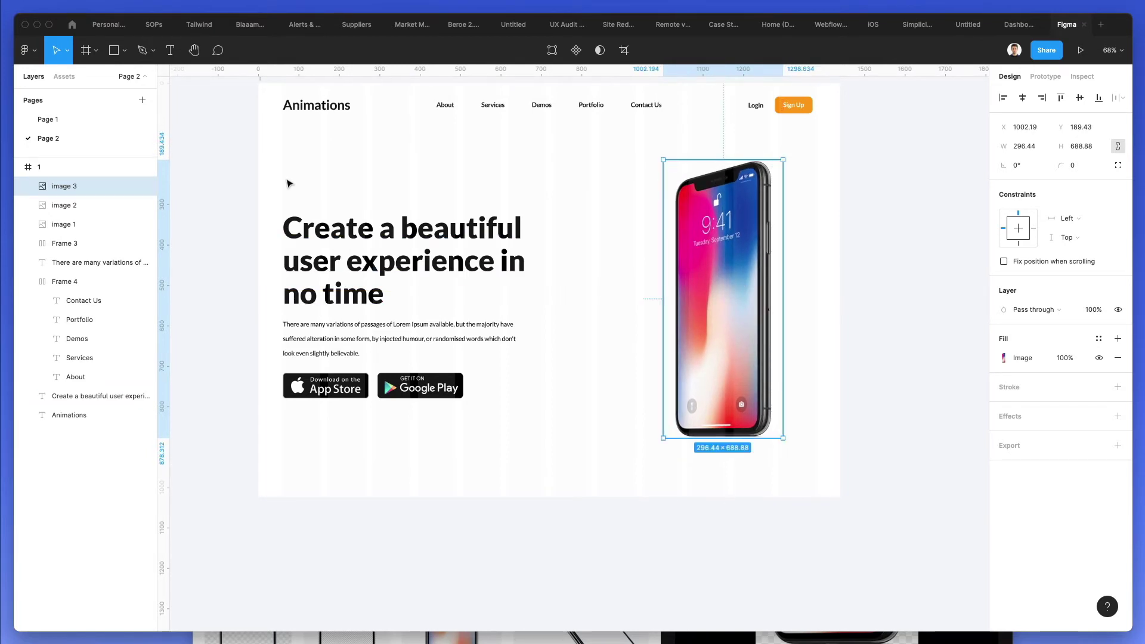
pyautogui.moveTo(288, 179); pyautogui.dragTo(557, 420)
pyautogui.moveTo(409, 342); pyautogui.dragTo(408, 319)
# Draw a closed Pen path through the frame's top corners and right side, curving back from the left edge
pyautogui.click(558, 165)
pyautogui.scroll(2, 554, 169)
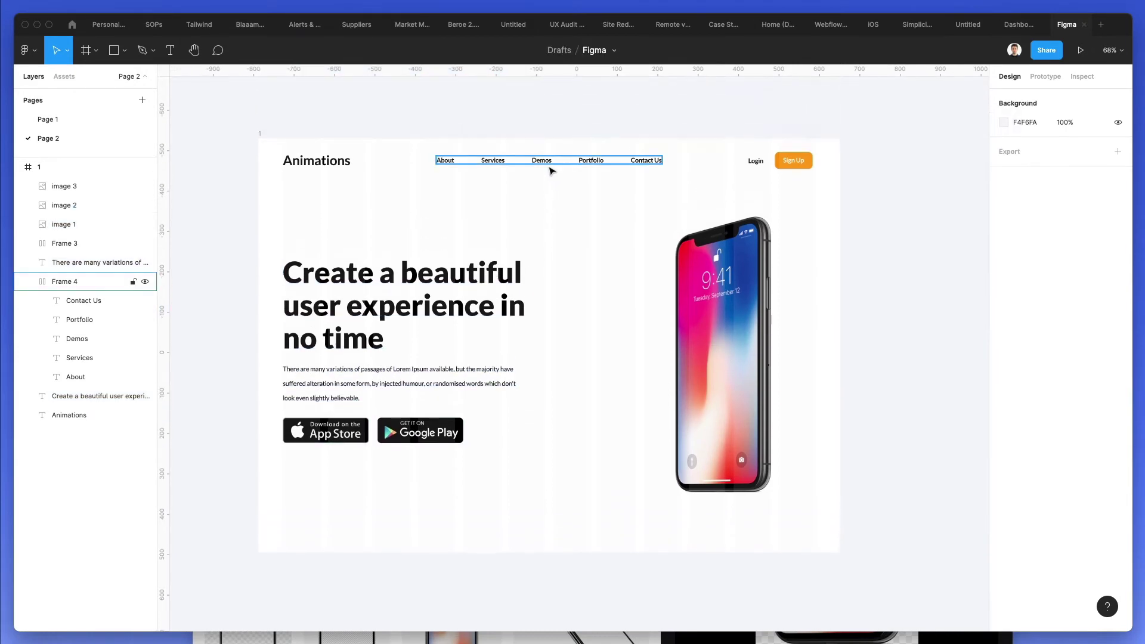
pyautogui.press('r')
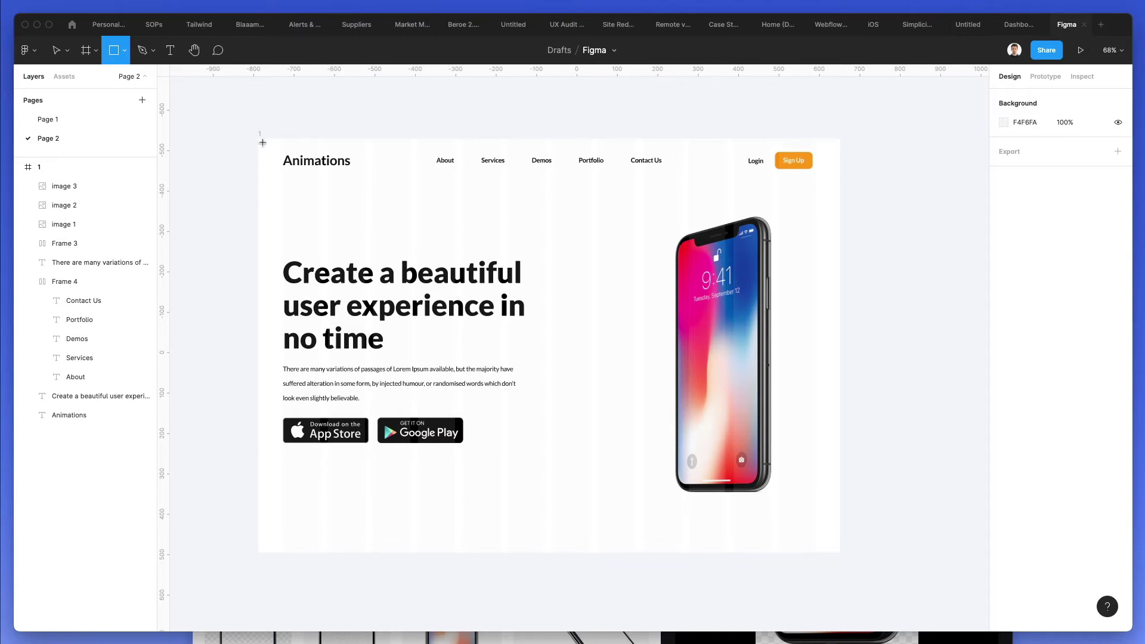
pyautogui.press('p')
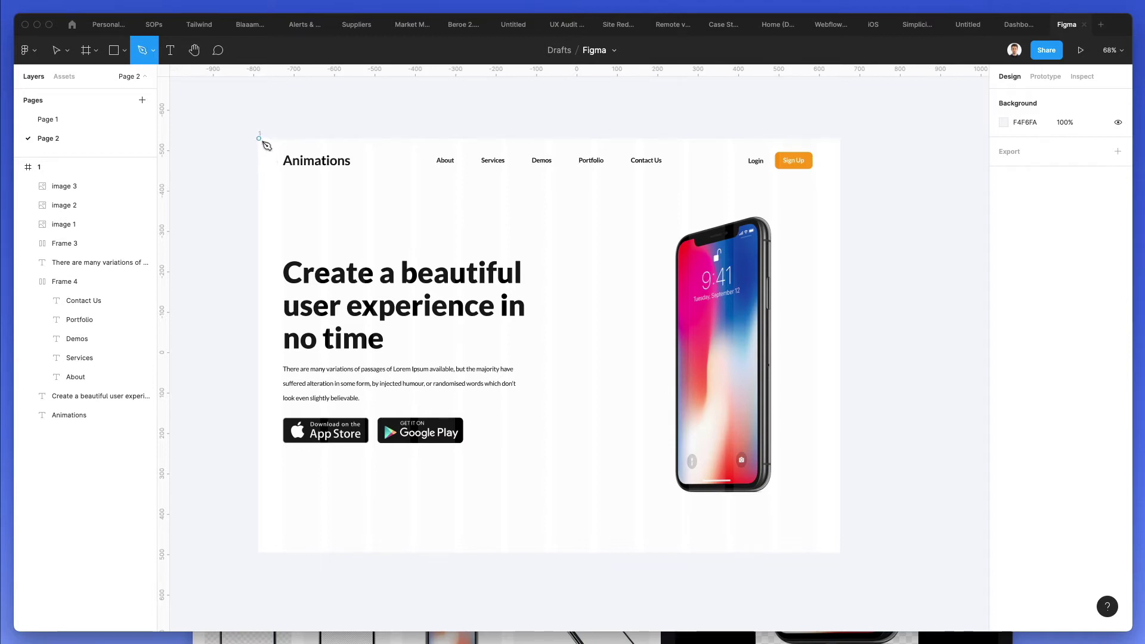
pyautogui.click(259, 138)
pyautogui.click(846, 138)
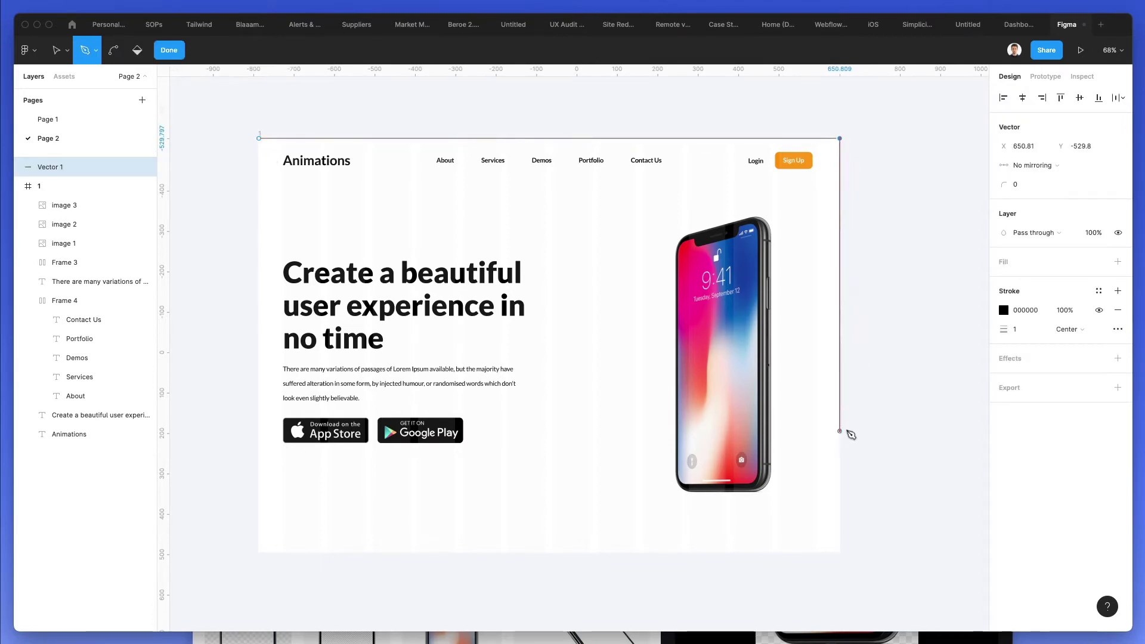
pyautogui.click(838, 402)
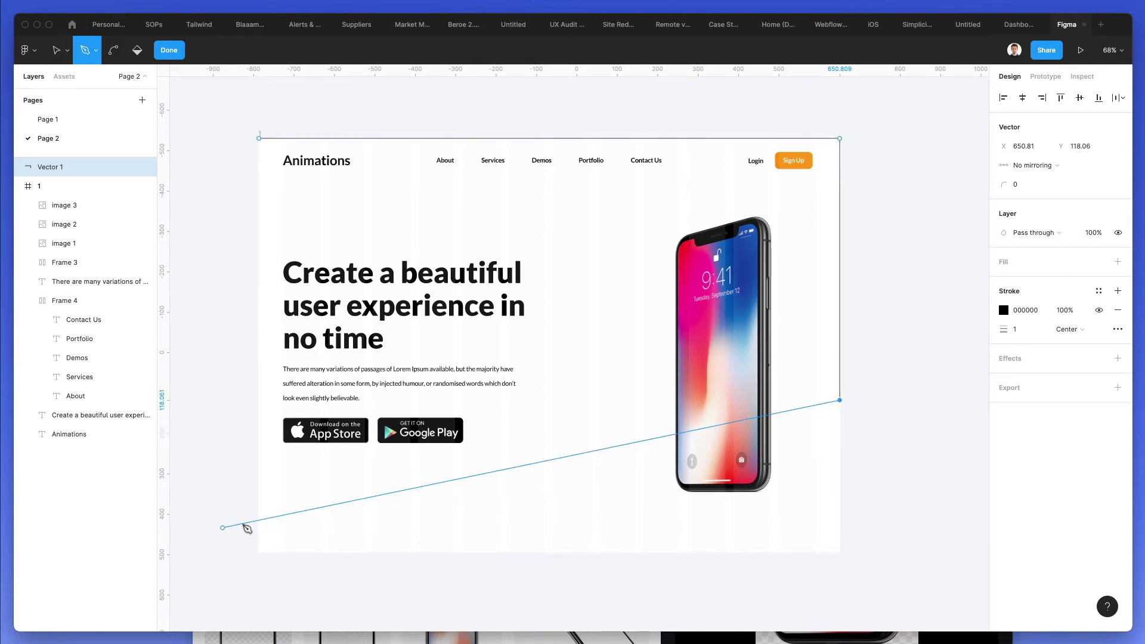
pyautogui.moveTo(258, 400); pyautogui.dragTo(373, 238)
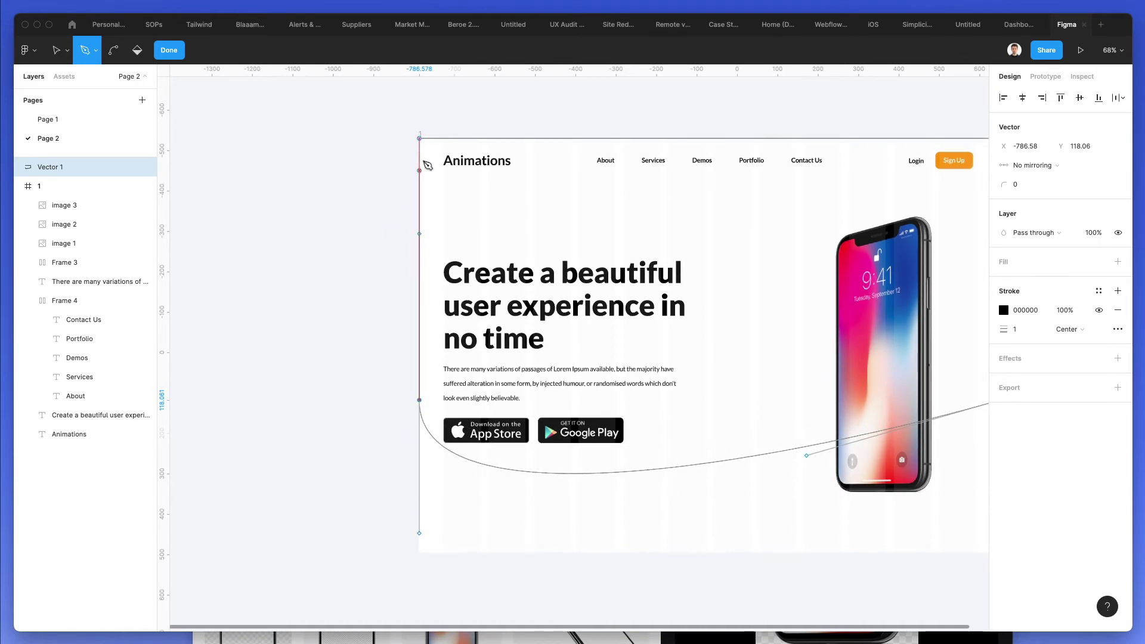
pyautogui.click(422, 142)
# Nudge Vector 1's two bottom anchors down with Shift+arrow so its curve dips near the frame bottom
pyautogui.press('Escape')
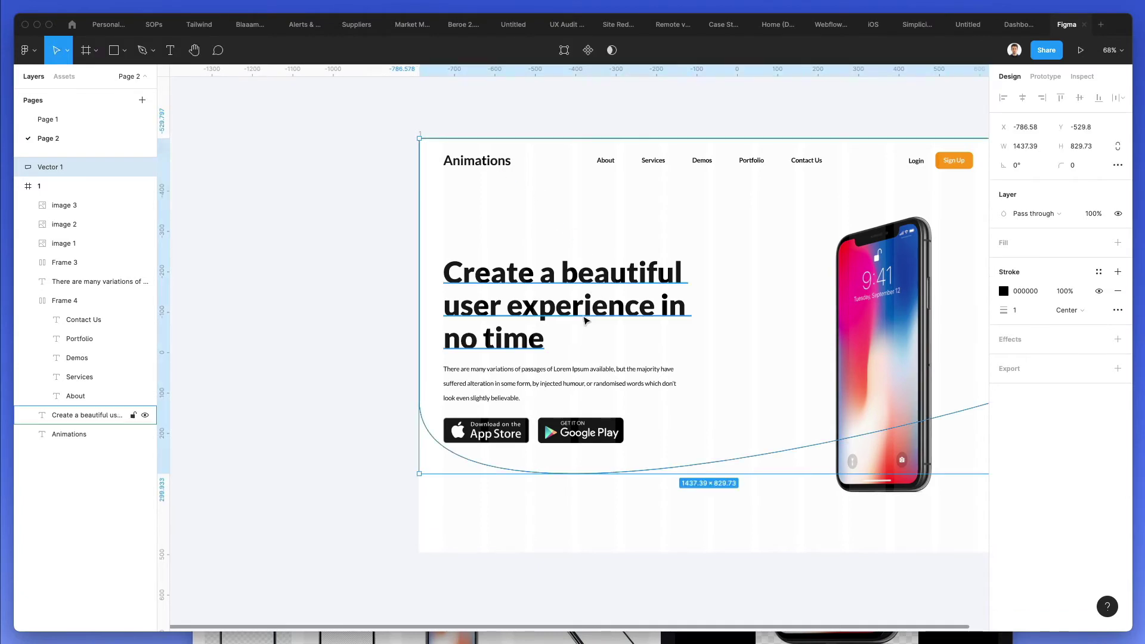
pyautogui.hscroll(3, 656, 310)
pyautogui.doubleClick(924, 411)
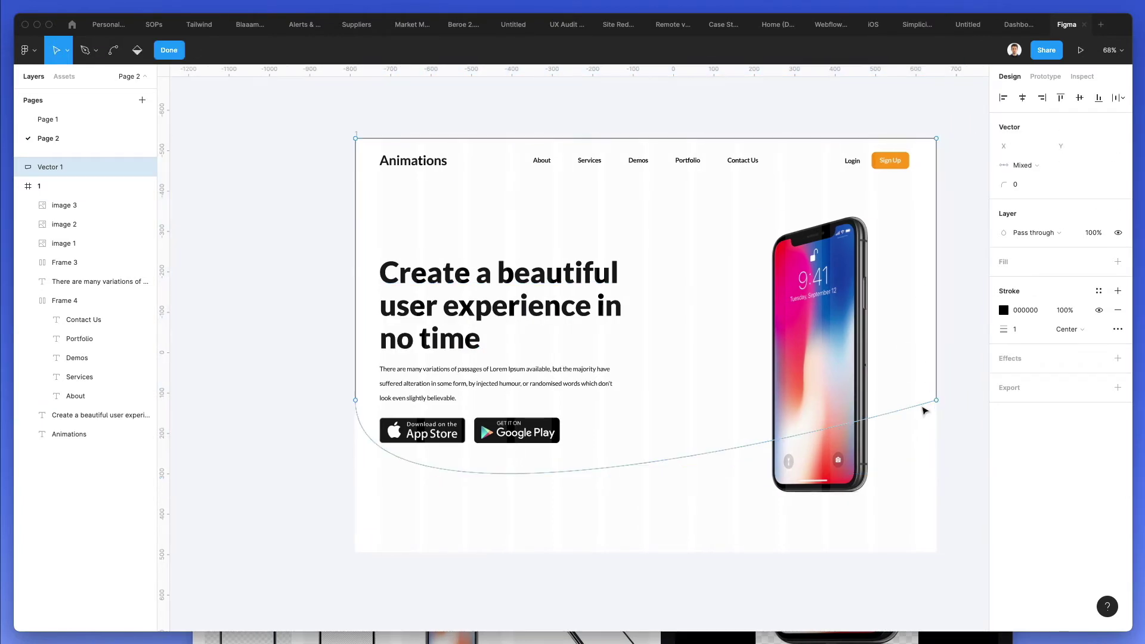
pyautogui.moveTo(334, 332); pyautogui.dragTo(987, 486)
pyautogui.hotkey('shift', 'Down')
pyautogui.hotkey('shift', 'Down')
pyautogui.hotkey('shift', 'Down')
pyautogui.hotkey('shift', 'Down')
pyautogui.hotkey('shift', 'Down')
pyautogui.hotkey('shift', 'Down')
pyautogui.hotkey('shift', 'Down')
pyautogui.hotkey('shift', 'Down')
pyautogui.hotkey('shift', 'Down')
pyautogui.hotkey('shift', 'Down')
pyautogui.hotkey('shift', 'Down')
pyautogui.hotkey('shift', 'Down')
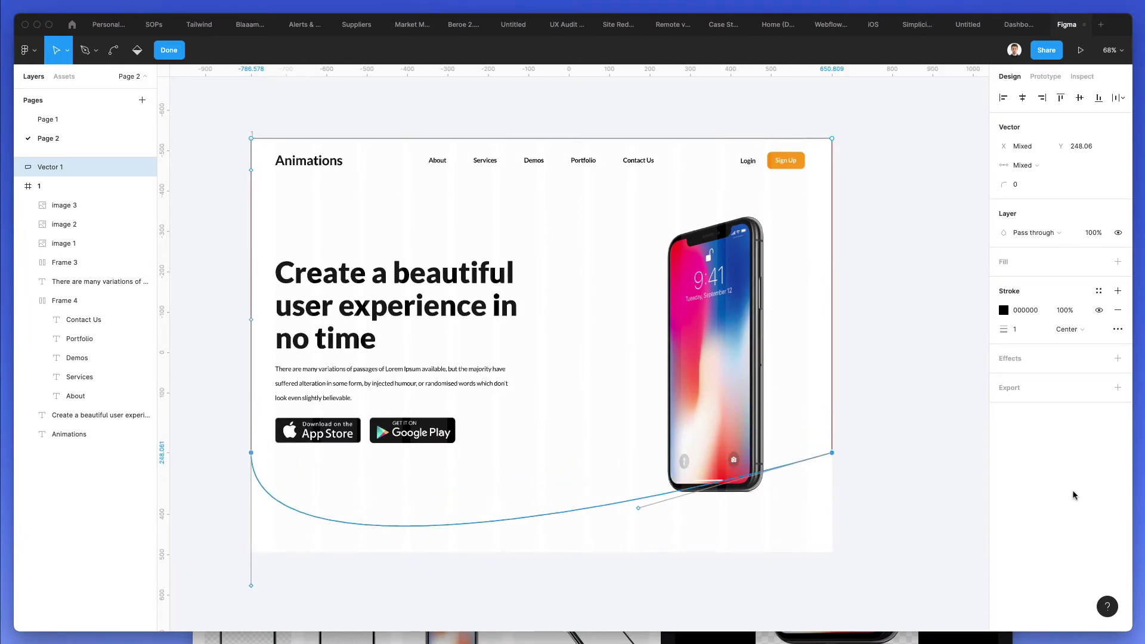
pyautogui.hotkey('shift', 'Down')
pyautogui.hotkey('shift', 'Down')
pyautogui.hotkey('shift', 'Down')
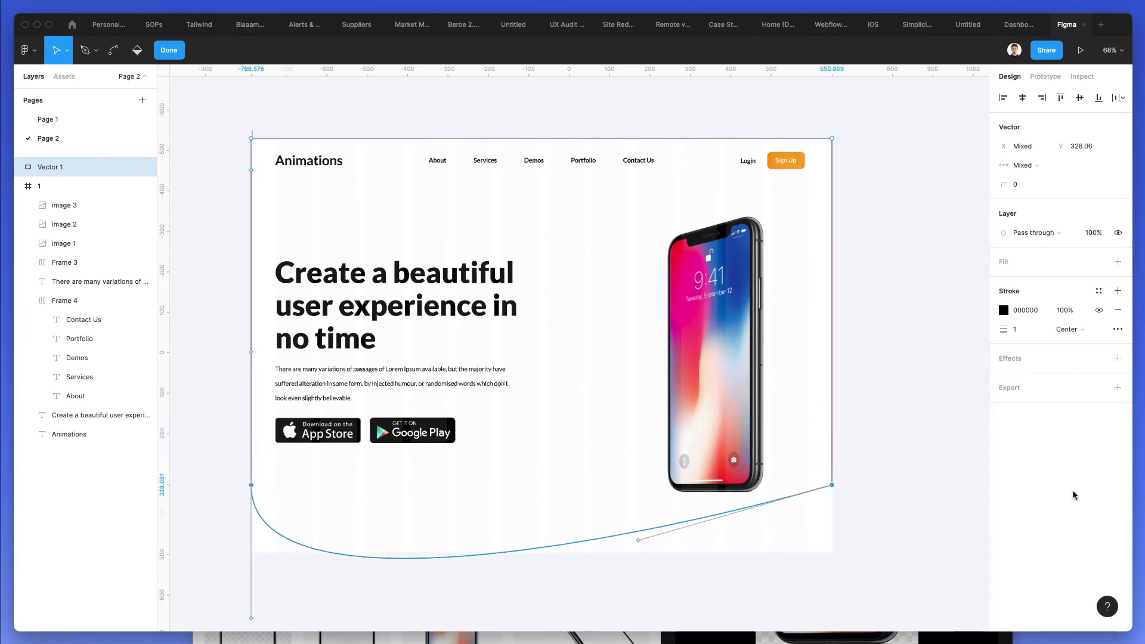
pyautogui.hotkey('shift', 'Up')
pyautogui.hotkey('shift', 'Up')
pyautogui.hotkey('shift', 'Up')
pyautogui.hotkey('shift', 'Up')
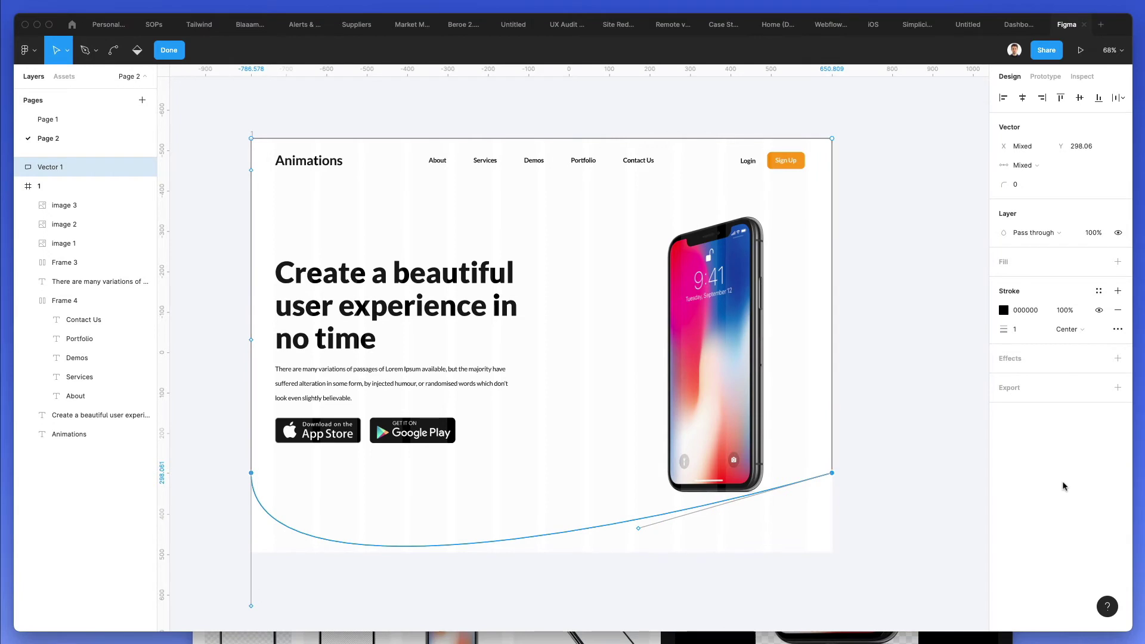
pyautogui.click(879, 365)
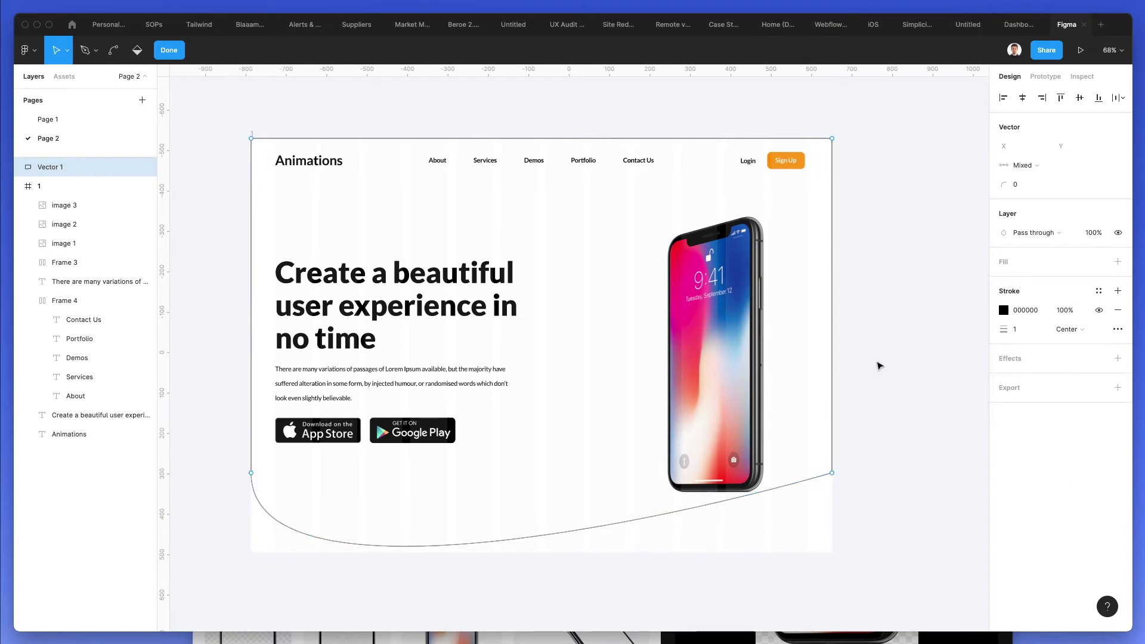
# Remove Vector 1's black stroke, give it a grey fill and send it backward
pyautogui.click(1115, 311)
pyautogui.click(1006, 264)
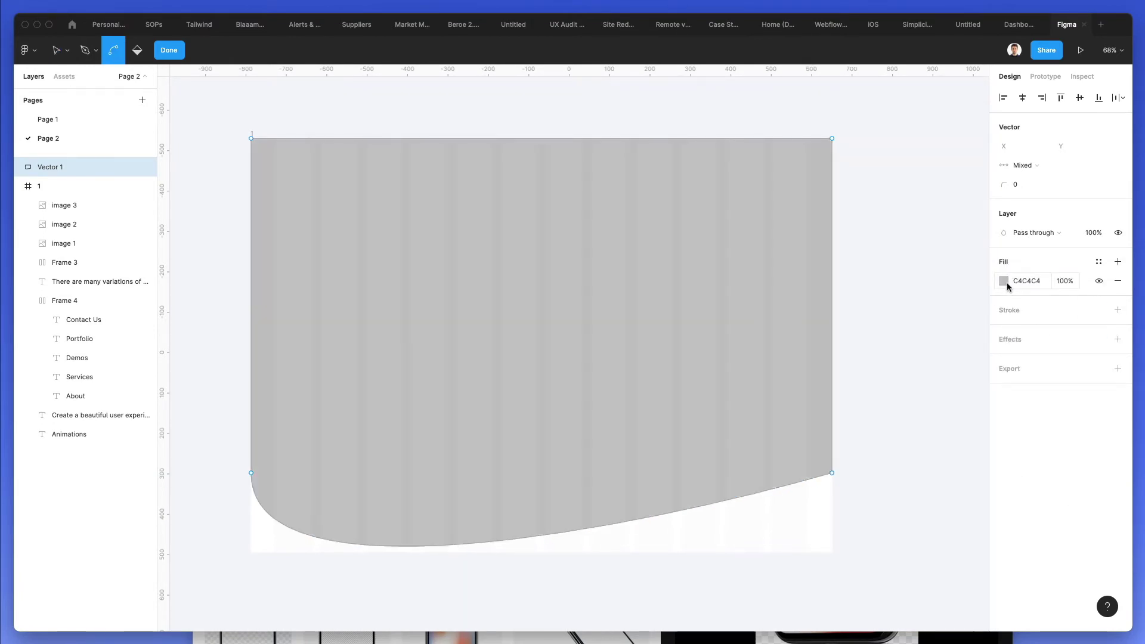
pyautogui.press('Escape')
pyautogui.press('[')
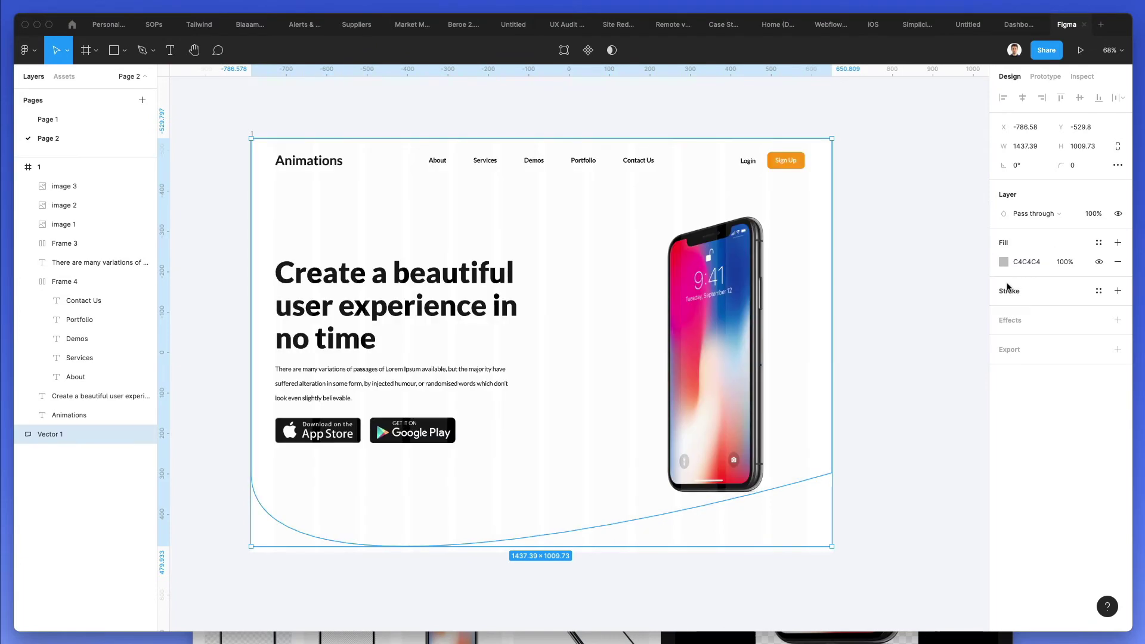
# Try a linear gradient fill on the shape, sampling the pink from the phone screen
pyautogui.click(1004, 263)
pyautogui.click(864, 264)
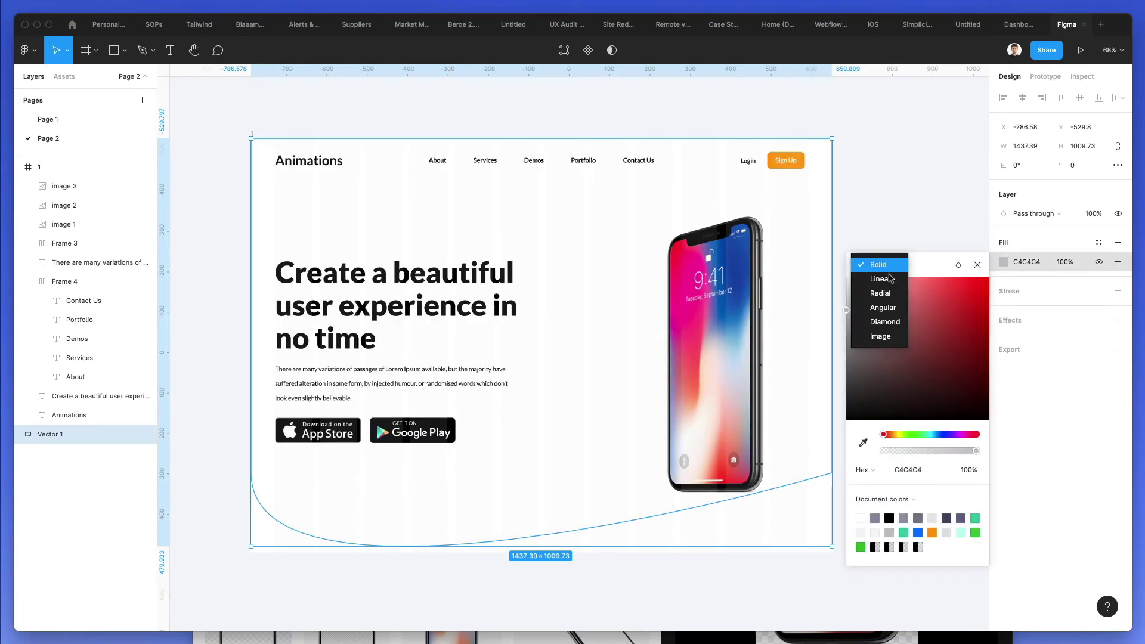
pyautogui.click(871, 278)
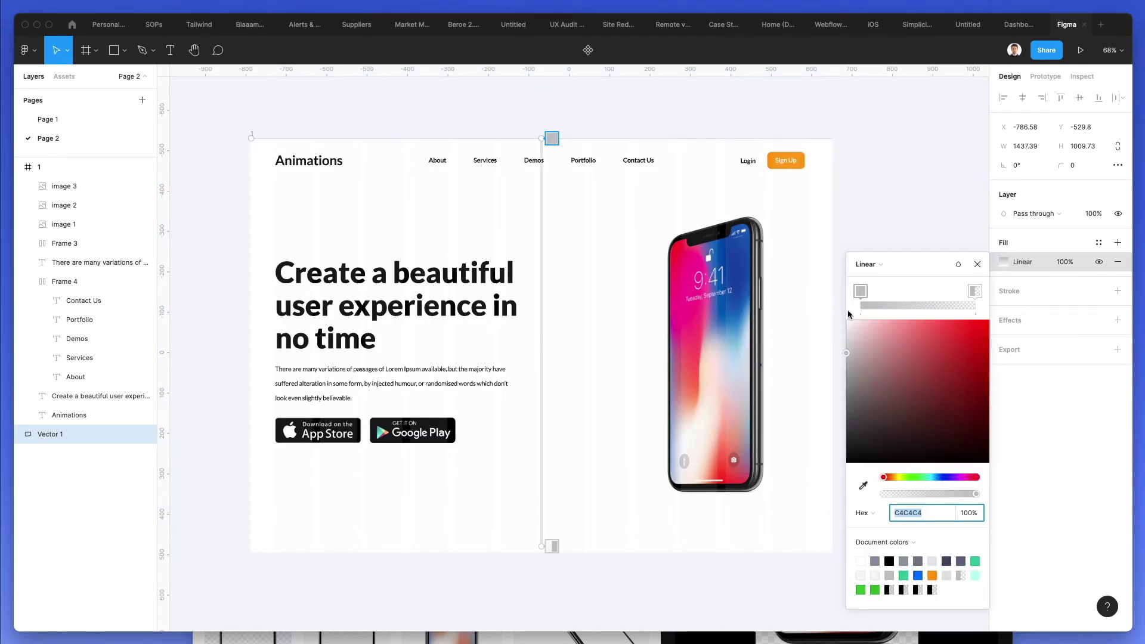
pyautogui.click(863, 485)
pyautogui.click(681, 252)
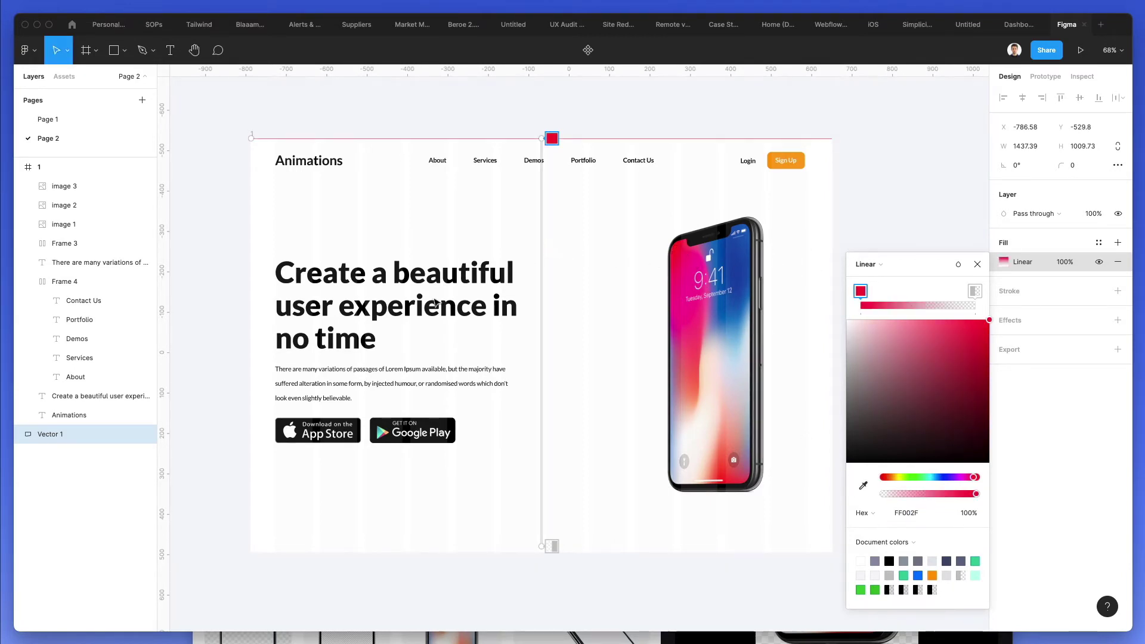
pyautogui.click(975, 292)
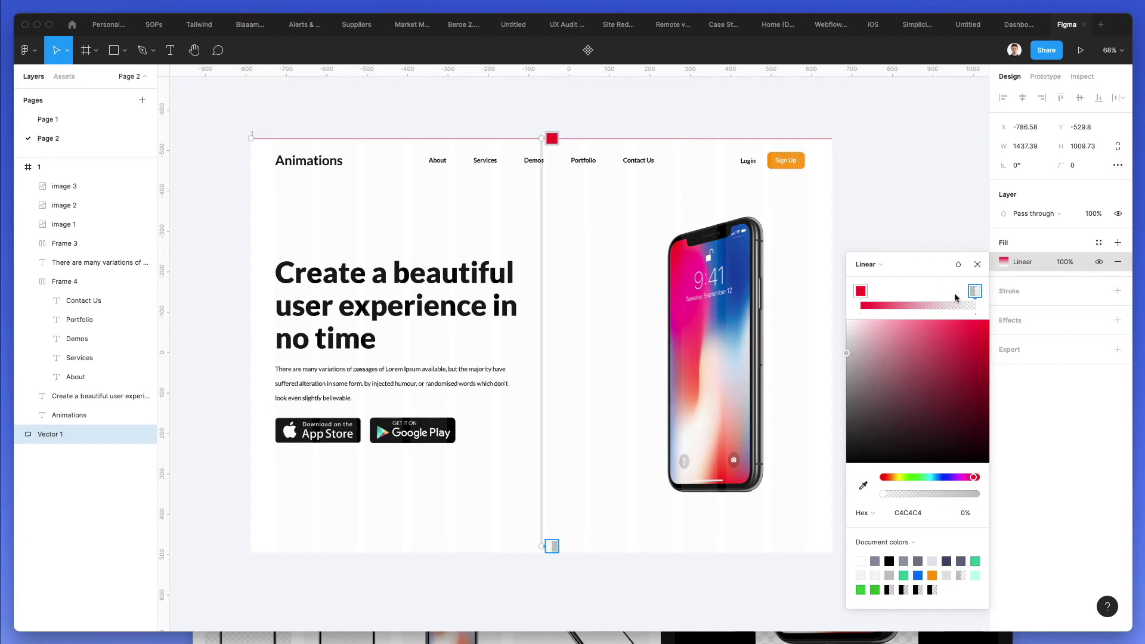
pyautogui.click(912, 294)
pyautogui.click(912, 294)
pyautogui.click(724, 191)
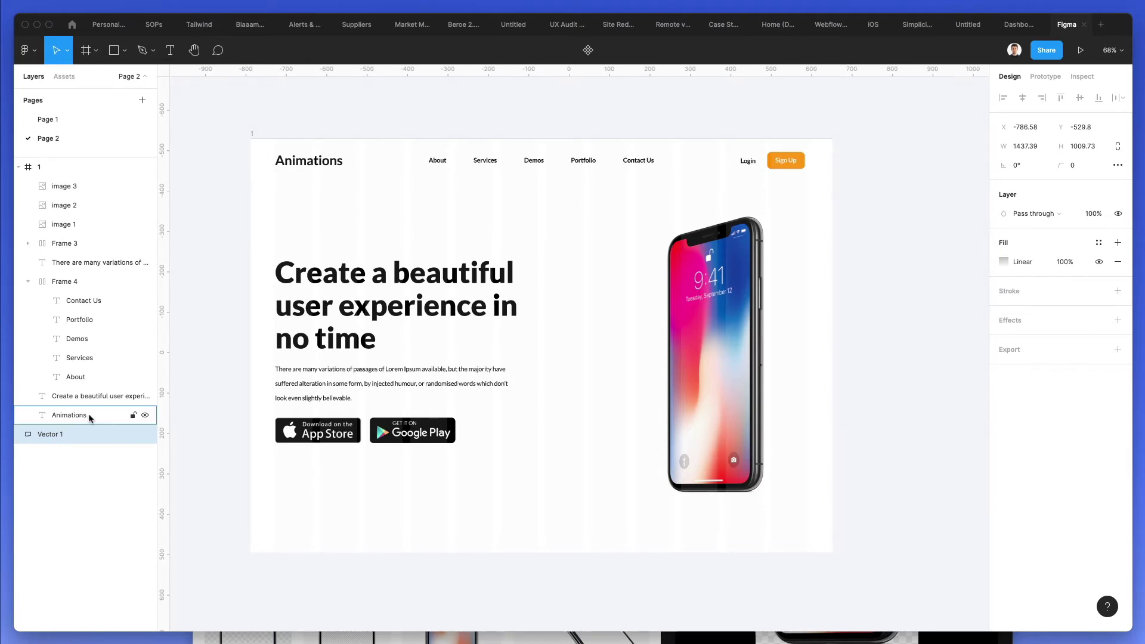
# Replace the gradient with a solid C4C4C4 fill and move Vector 1 into frame 1 behind the content
pyautogui.click(90, 439)
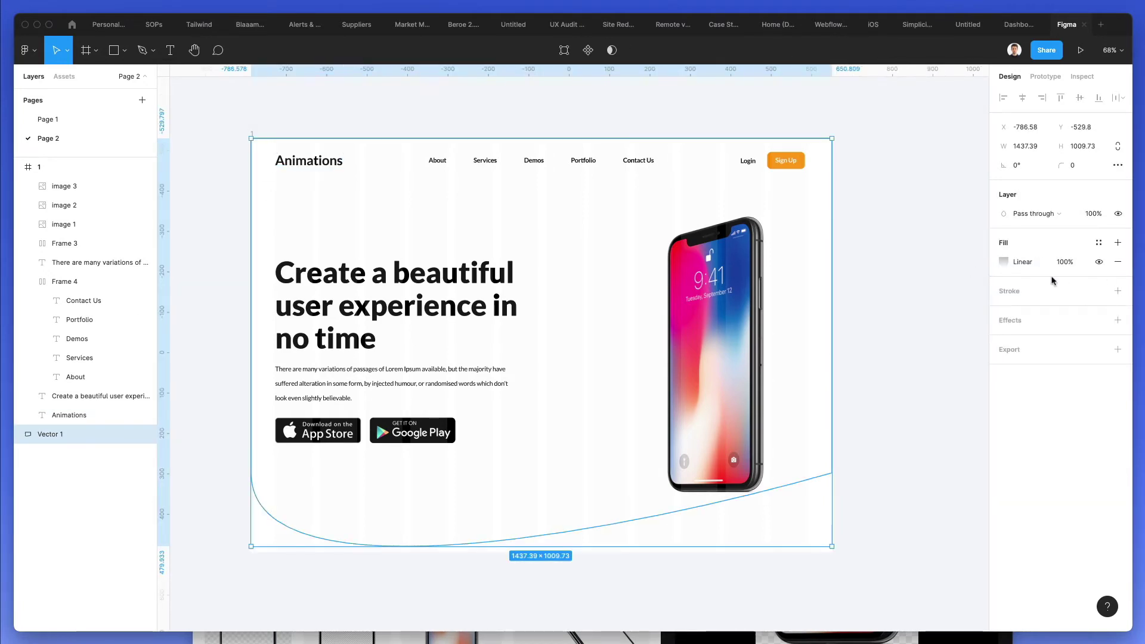
pyautogui.click(1117, 261)
pyautogui.click(1017, 245)
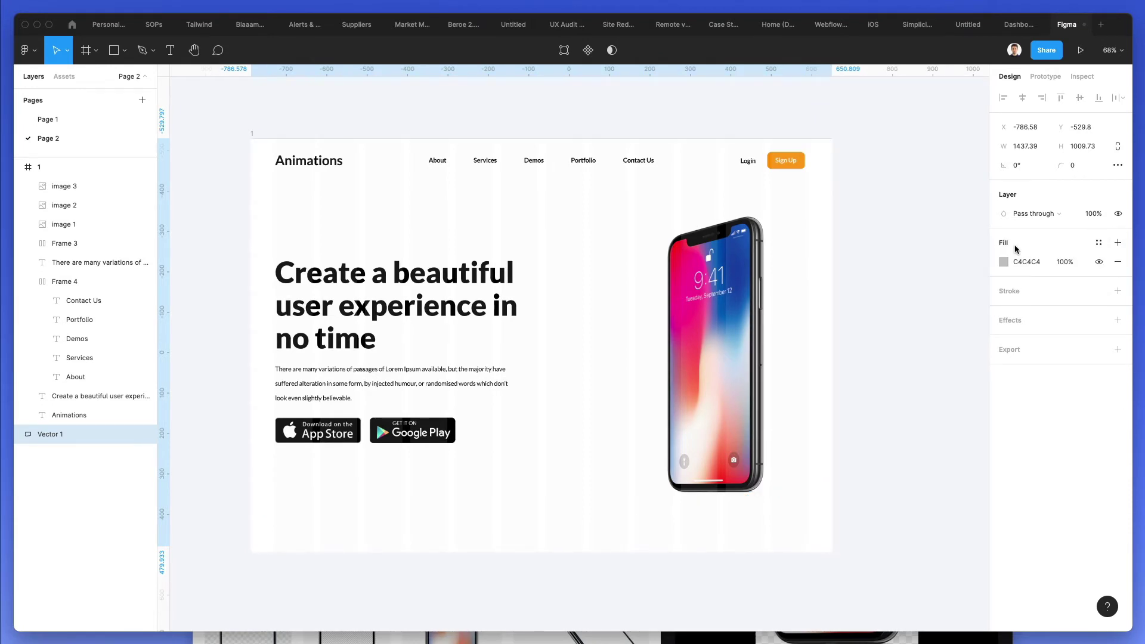
pyautogui.moveTo(482, 222); pyautogui.dragTo(746, 249)
pyautogui.hotkey('ctrl', 'z')
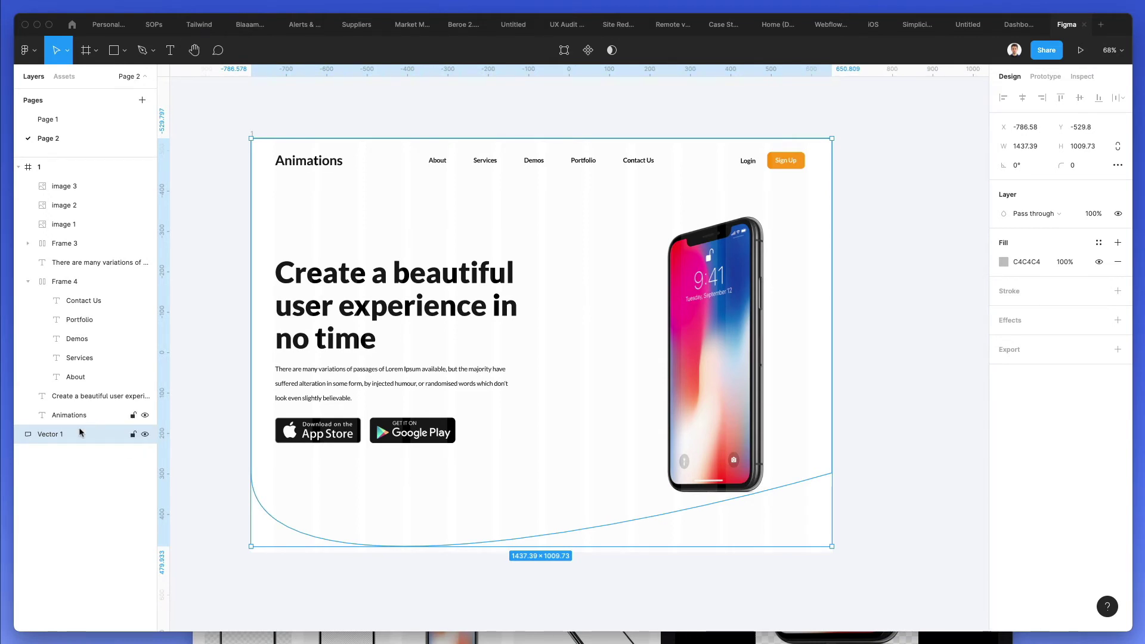
pyautogui.moveTo(80, 432); pyautogui.dragTo(80, 184)
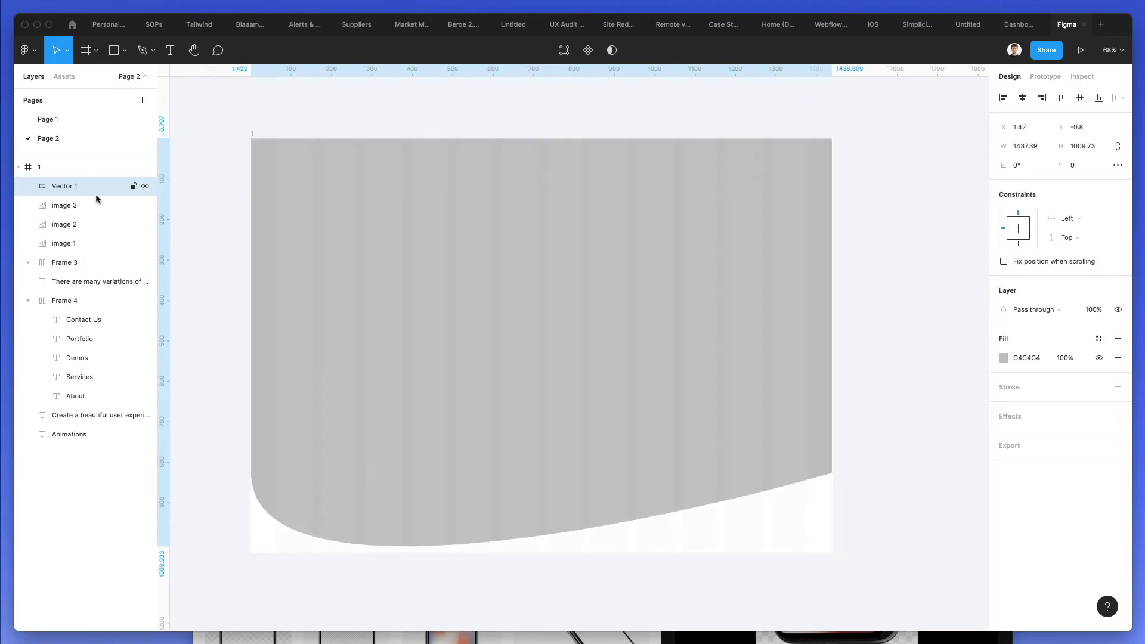
pyautogui.press('super+bracketleft')
pyautogui.press('super+bracketleft')
pyautogui.press('super+bracketleft')
pyautogui.press('super+bracketleft')
pyautogui.press('super+bracketleft')
pyautogui.press('super+bracketleft')
pyautogui.press('super+bracketleft')
pyautogui.press('super+bracketleft')
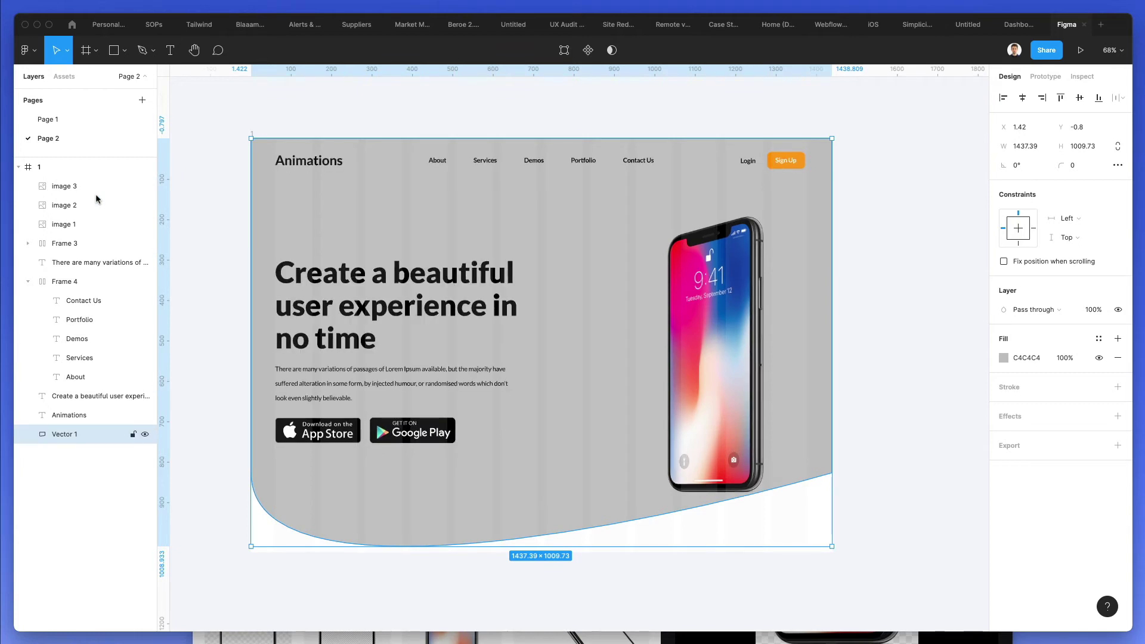
# Make Vector 1's fill a linear gradient with a red first stop, a raised white middle stop and a blue last stop
pyautogui.click(1003, 358)
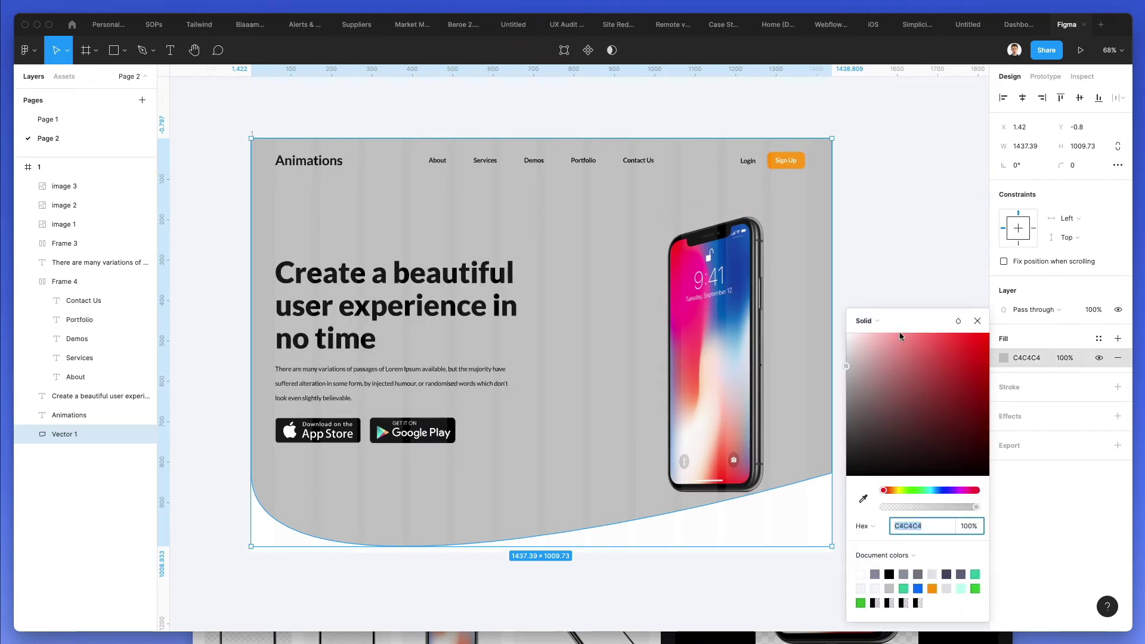
pyautogui.click(865, 320)
pyautogui.click(883, 334)
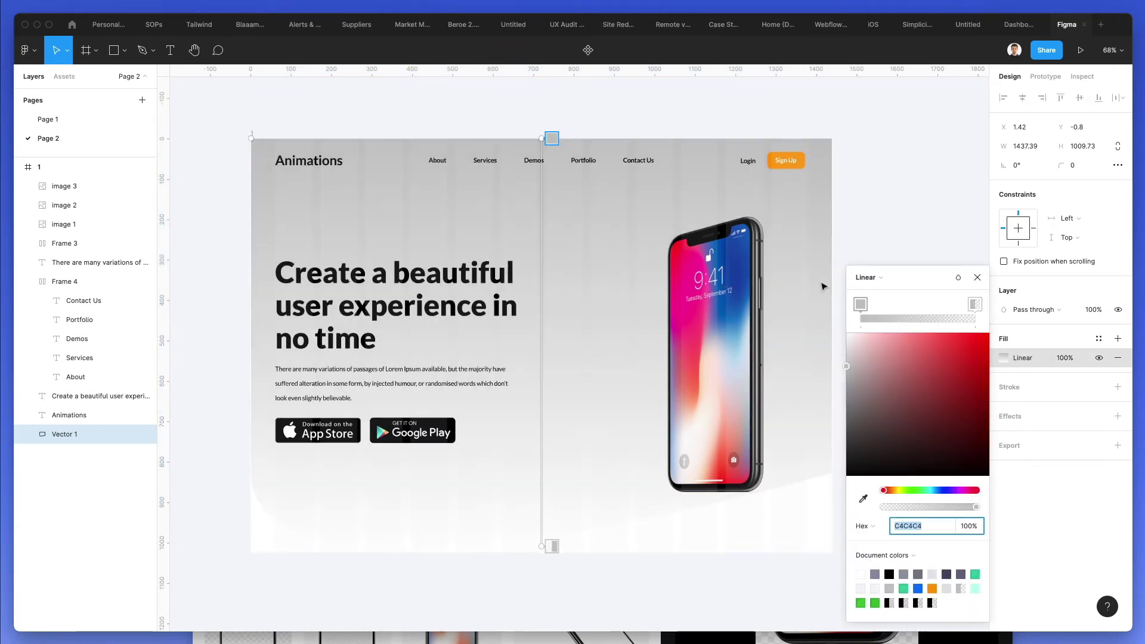
pyautogui.press('i')
pyautogui.click(684, 253)
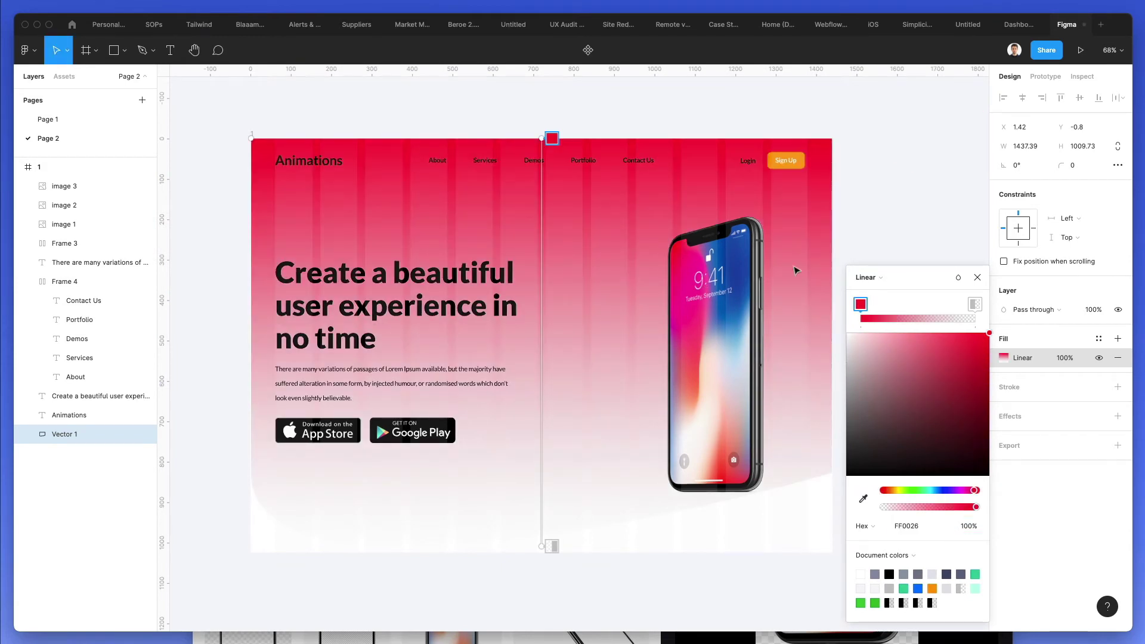
pyautogui.click(918, 318)
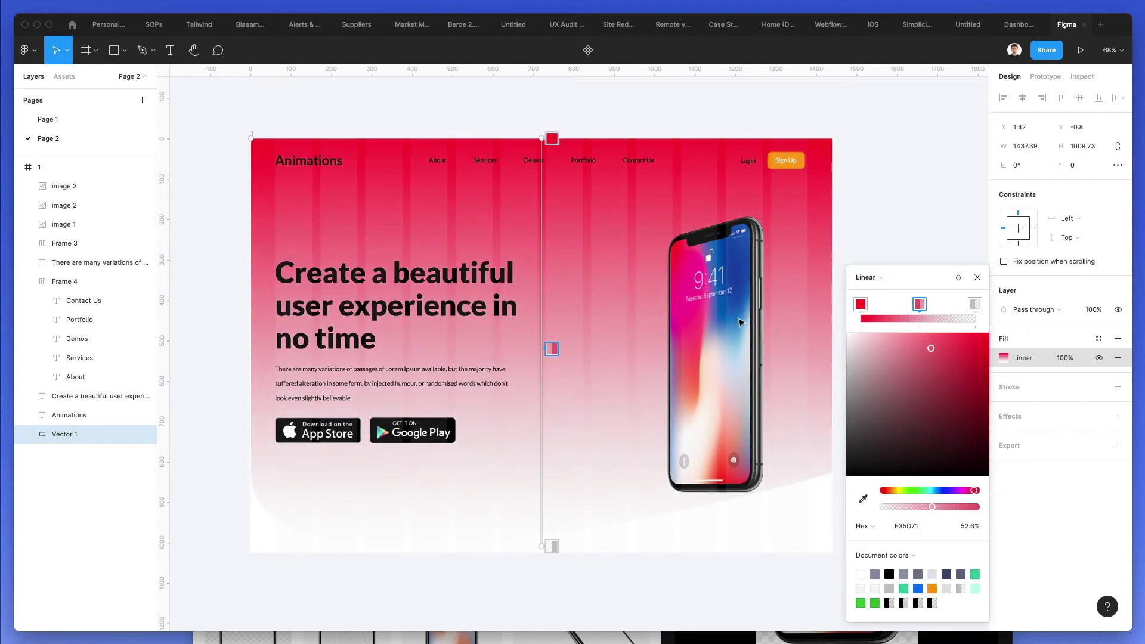
pyautogui.press('i')
pyautogui.click(697, 395)
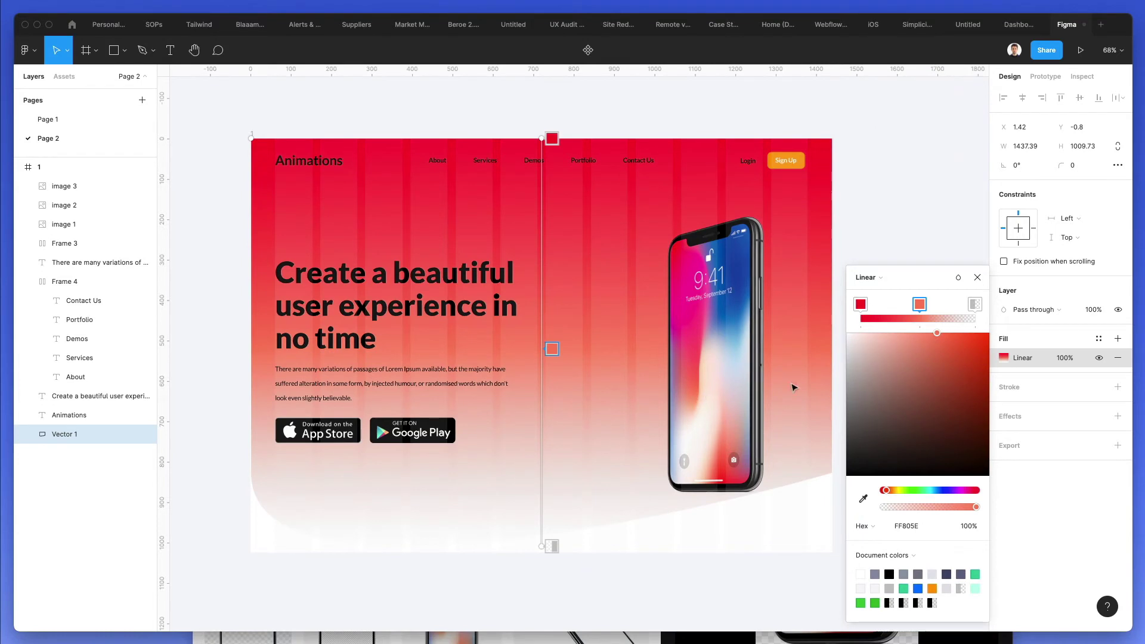
pyautogui.click(974, 304)
pyautogui.press('i')
pyautogui.click(733, 318)
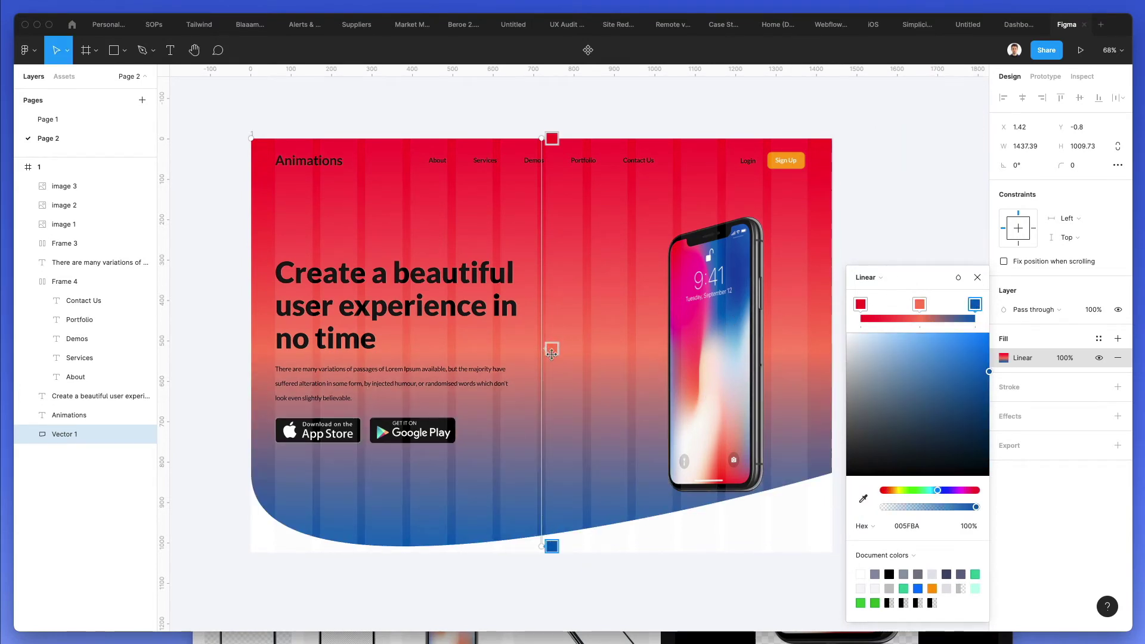
pyautogui.moveTo(552, 353); pyautogui.dragTo(552, 274)
pyautogui.moveTo(925, 339); pyautogui.dragTo(843, 314)
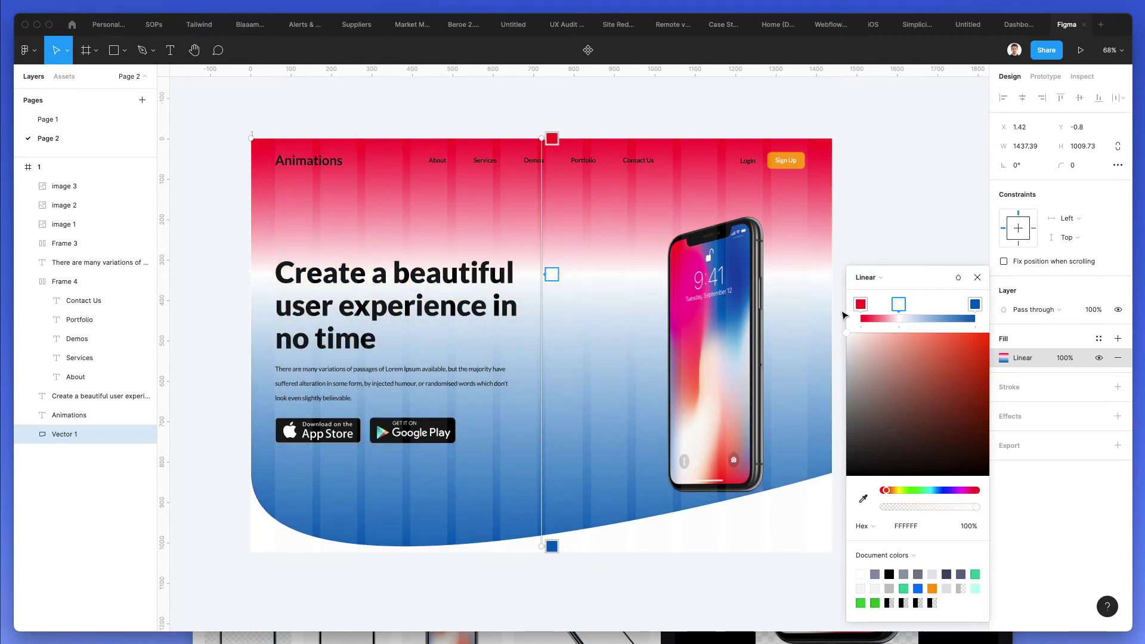
# Try Sign Up orange, pinks, magenta and peach for the first stop, settling on red
pyautogui.click(860, 306)
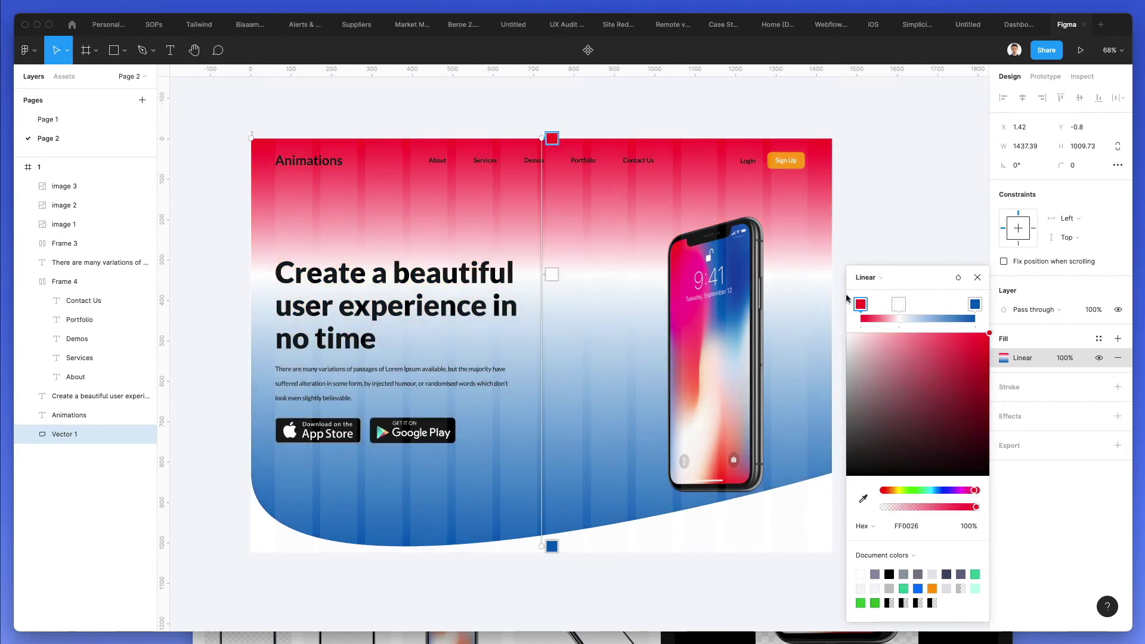
pyautogui.press('i')
pyautogui.click(774, 163)
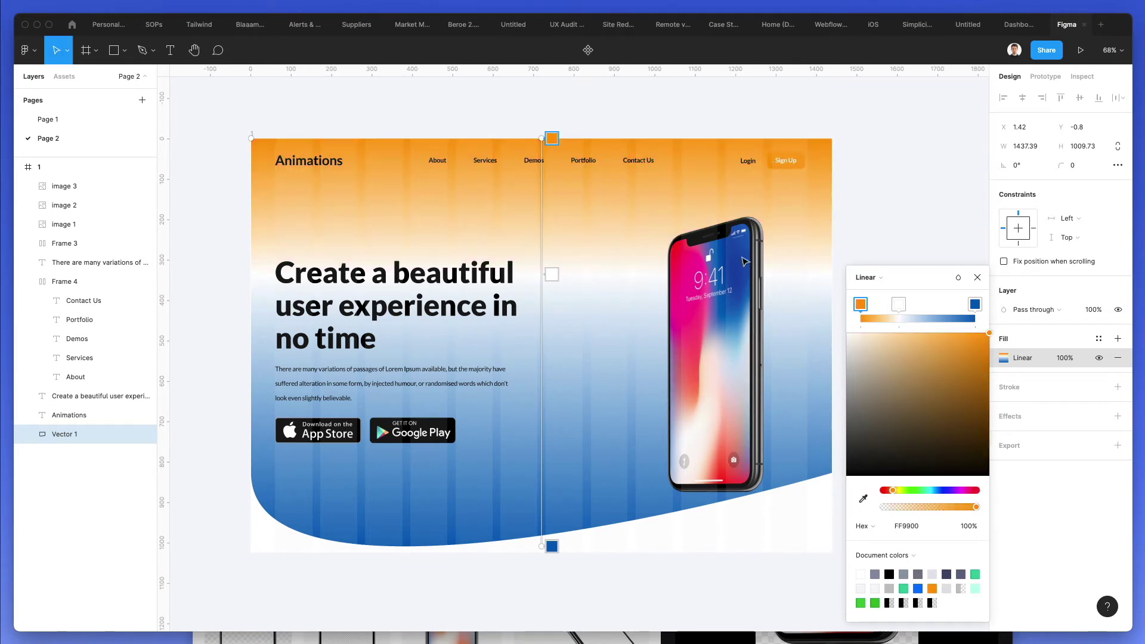
pyautogui.press('i')
pyautogui.click(709, 336)
pyautogui.press('i')
pyautogui.click(707, 314)
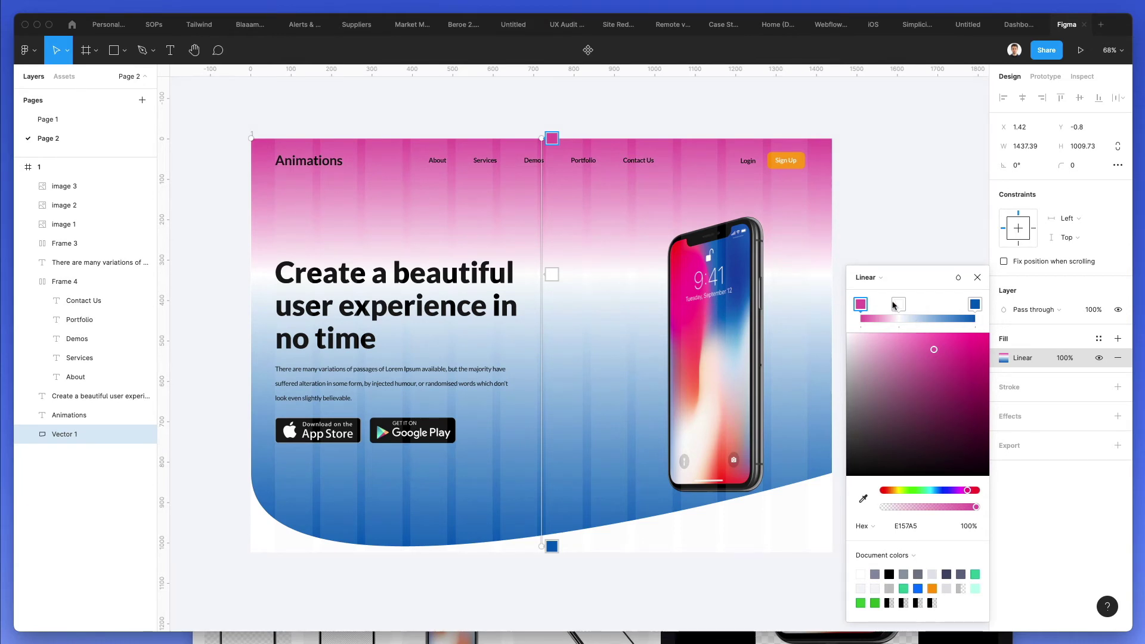
pyautogui.press('i')
pyautogui.click(710, 382)
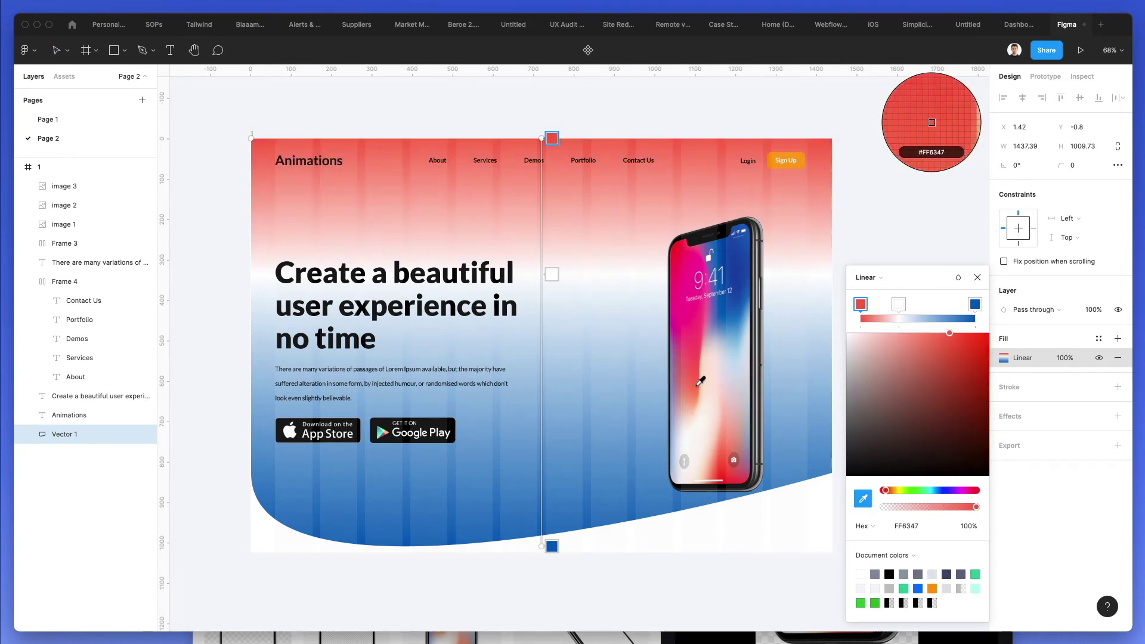
pyautogui.press('i')
pyautogui.click(702, 416)
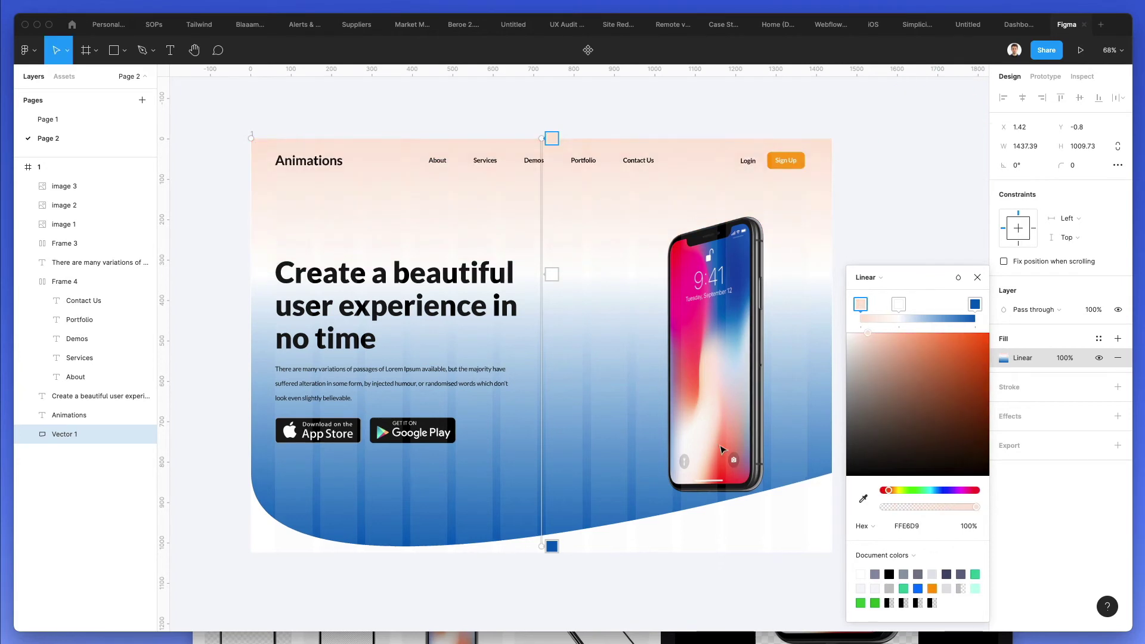
pyautogui.press('i')
pyautogui.click(735, 481)
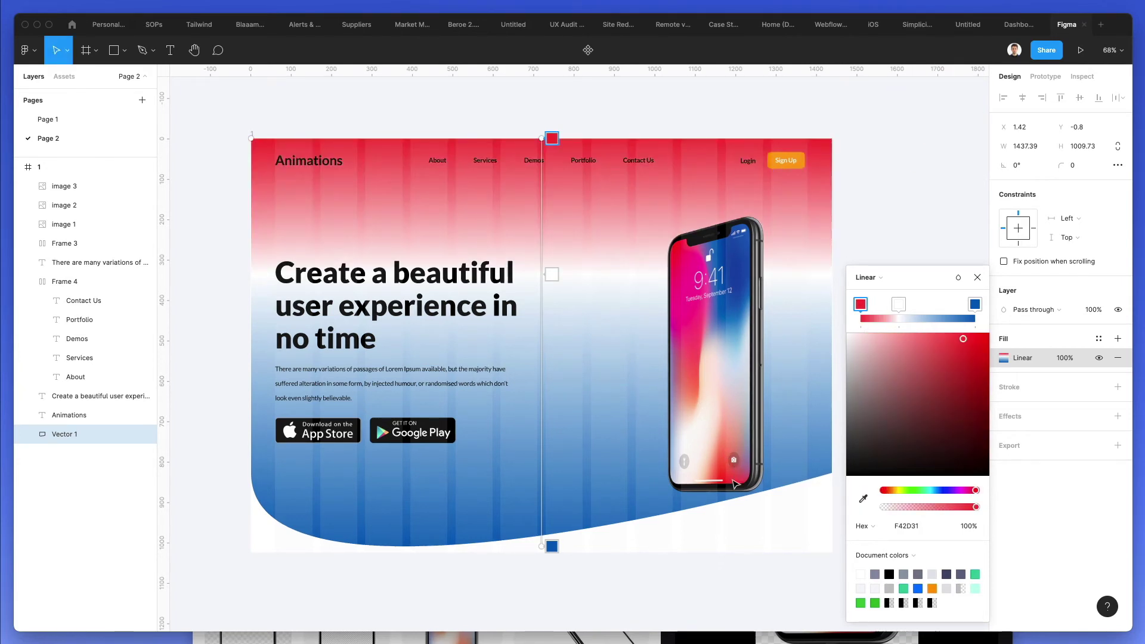
# Add a magenta stop near the top and shift the first stop's hue toward orange-red
pyautogui.click(880, 318)
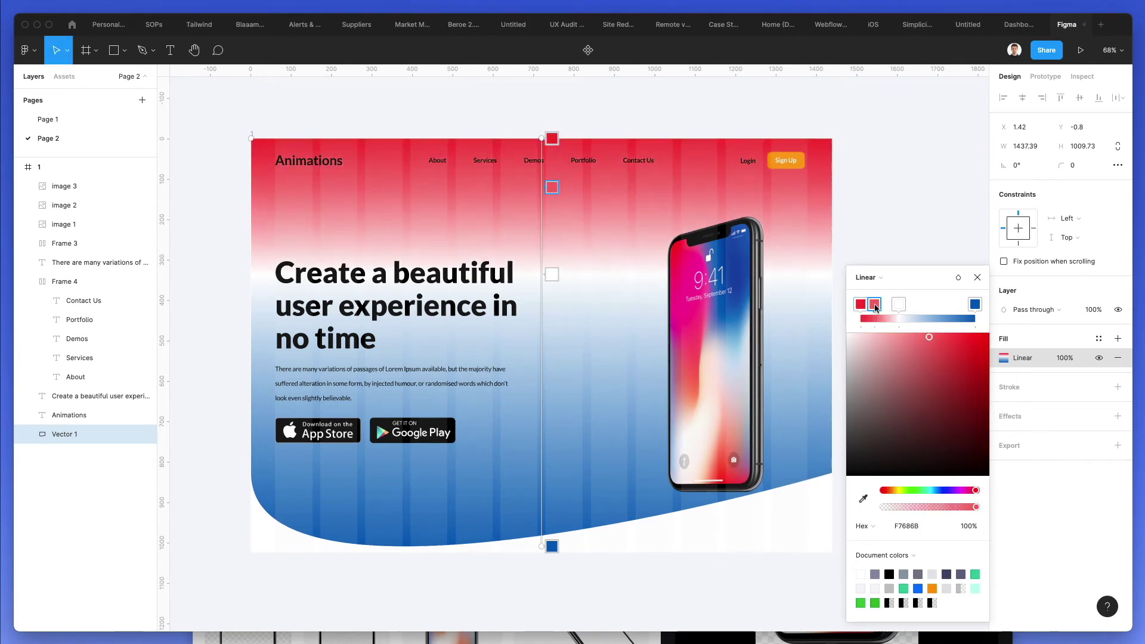
pyautogui.press('i')
pyautogui.click(698, 276)
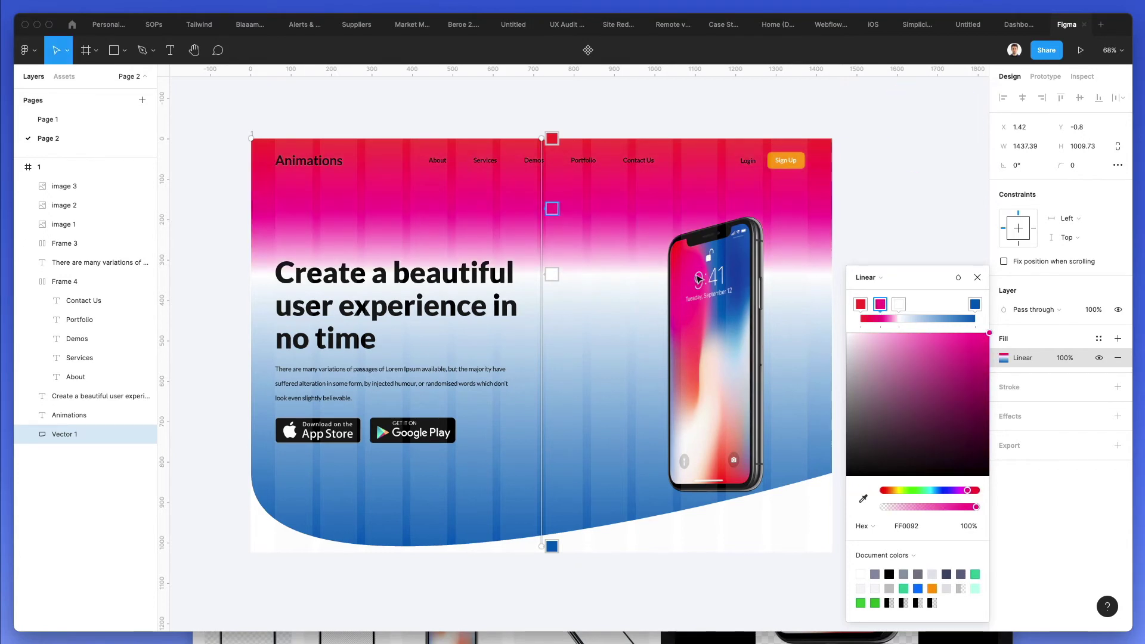
pyautogui.click(860, 304)
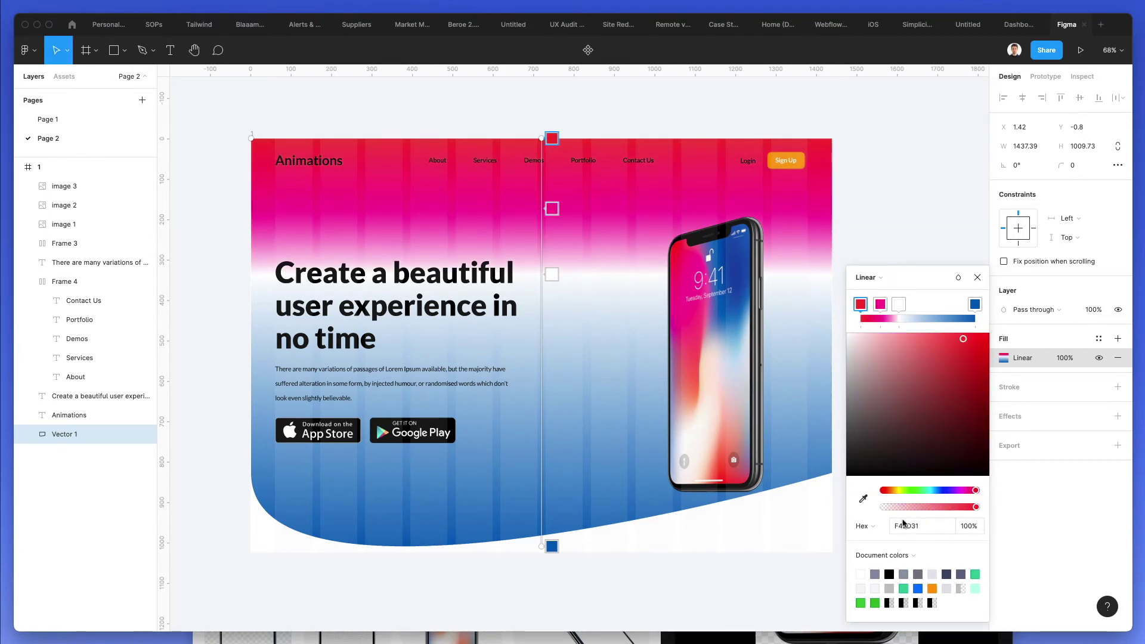
pyautogui.moveTo(883, 490); pyautogui.dragTo(892, 494)
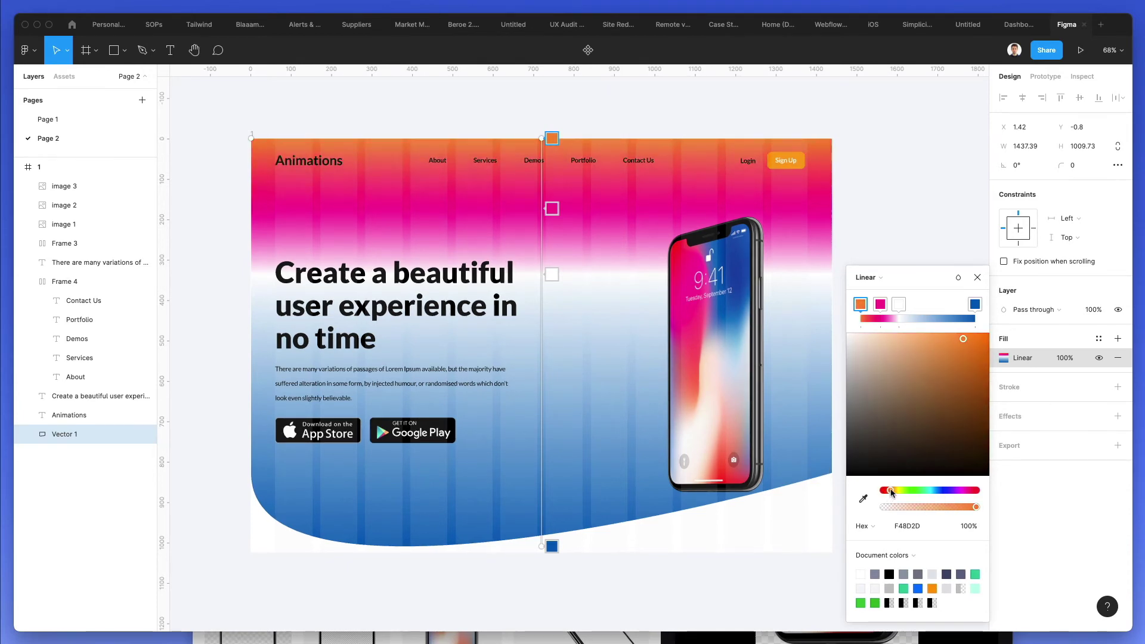
pyautogui.press('Escape')
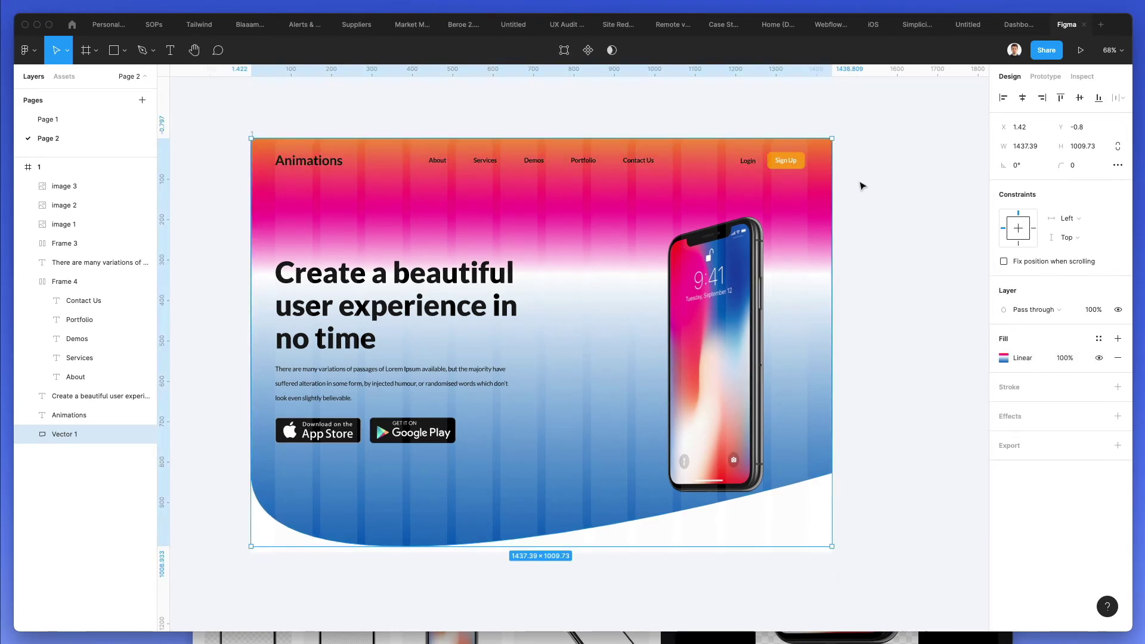
# Launch the Mesh Gradient plugin from the Plugins menu and move its window to the right
pyautogui.scroll(-5, 863, 182)
pyautogui.scroll(3, 862, 186)
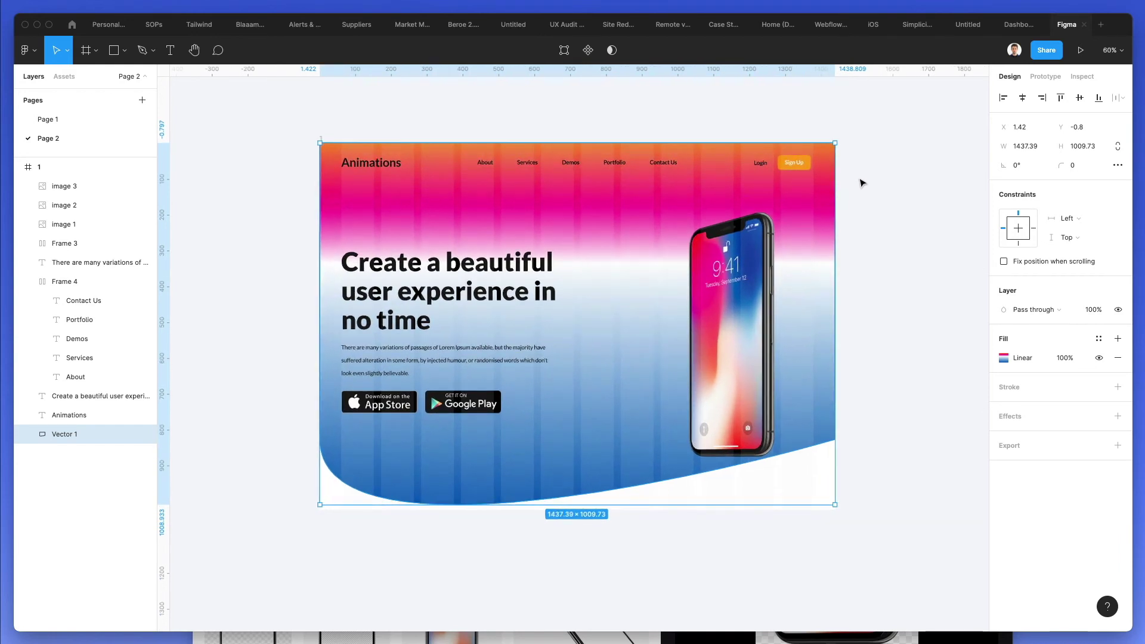
pyautogui.click(29, 51)
pyautogui.moveTo(65, 196)
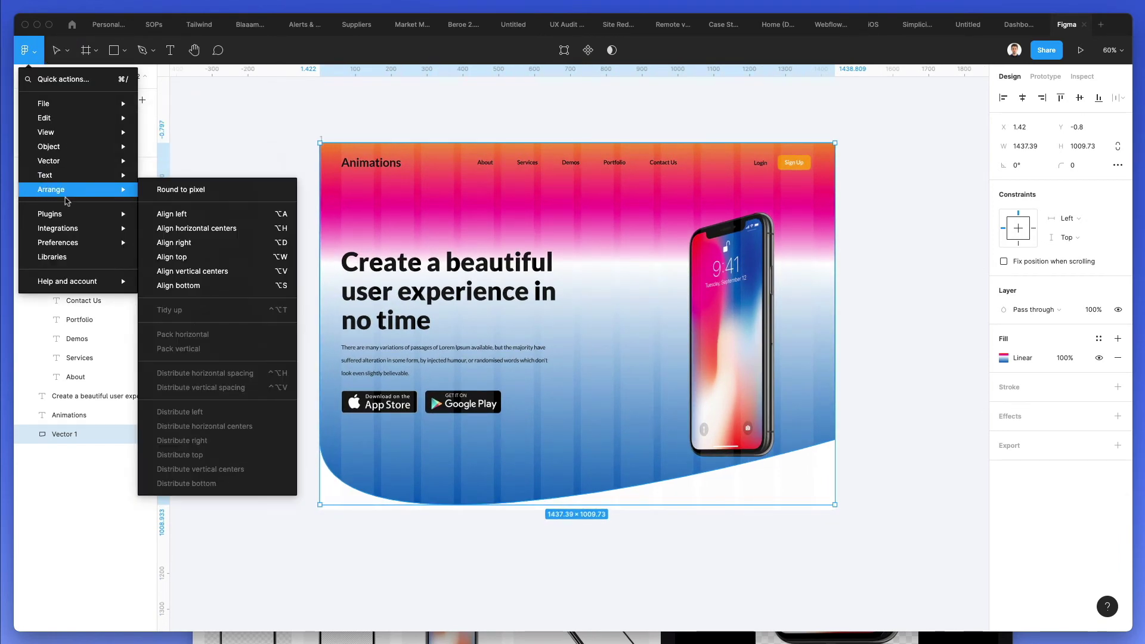
pyautogui.moveTo(76, 216)
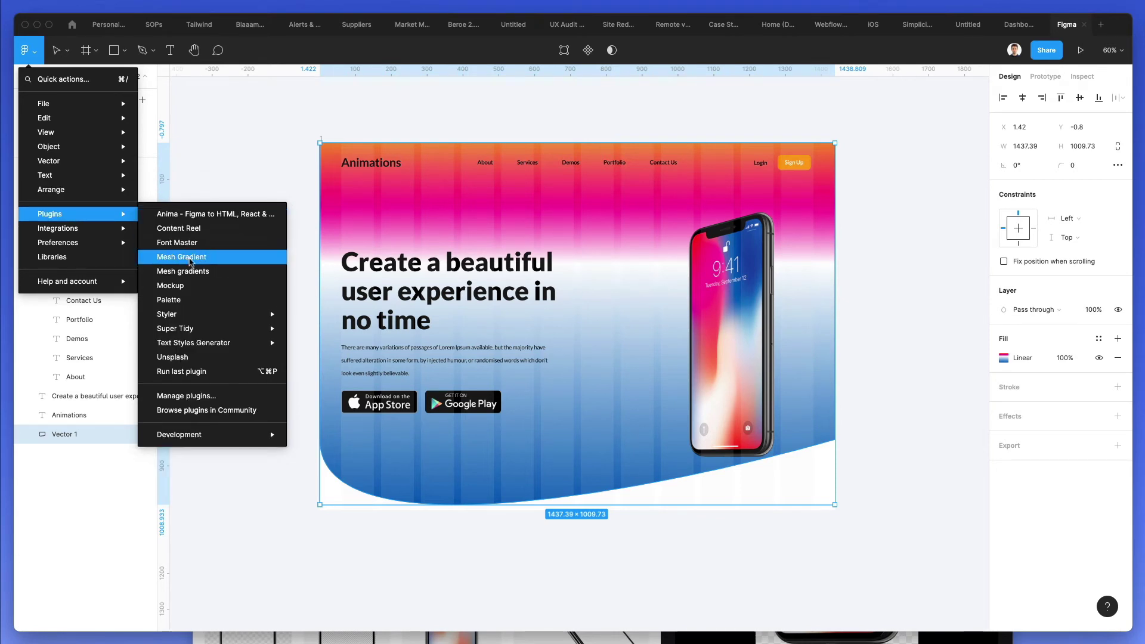
pyautogui.click(181, 257)
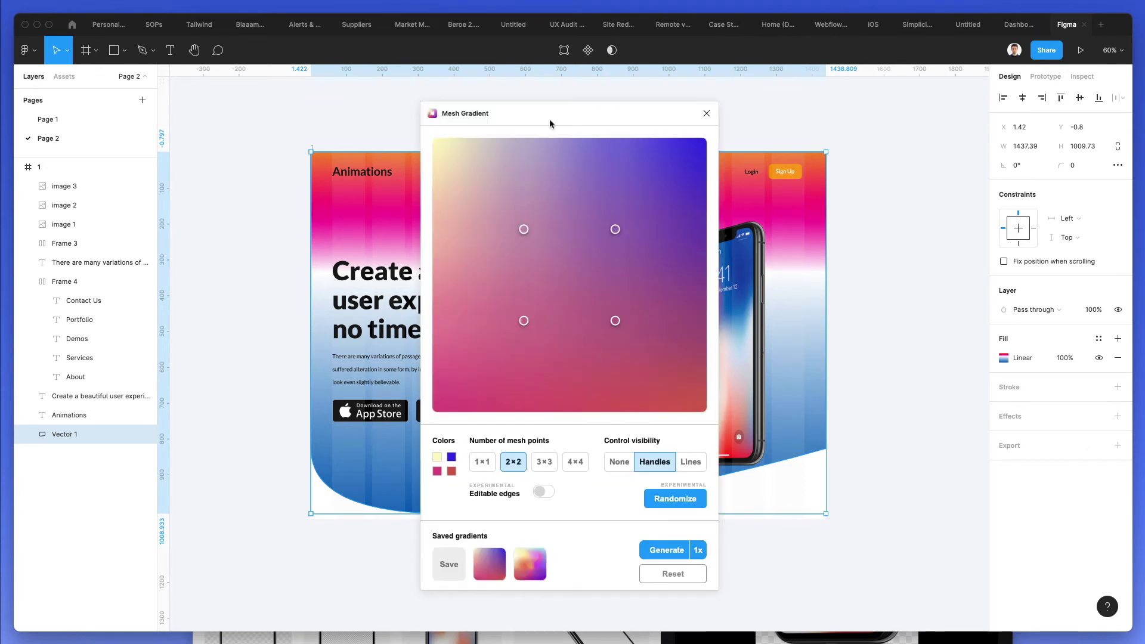
pyautogui.moveTo(581, 111); pyautogui.dragTo(899, 95)
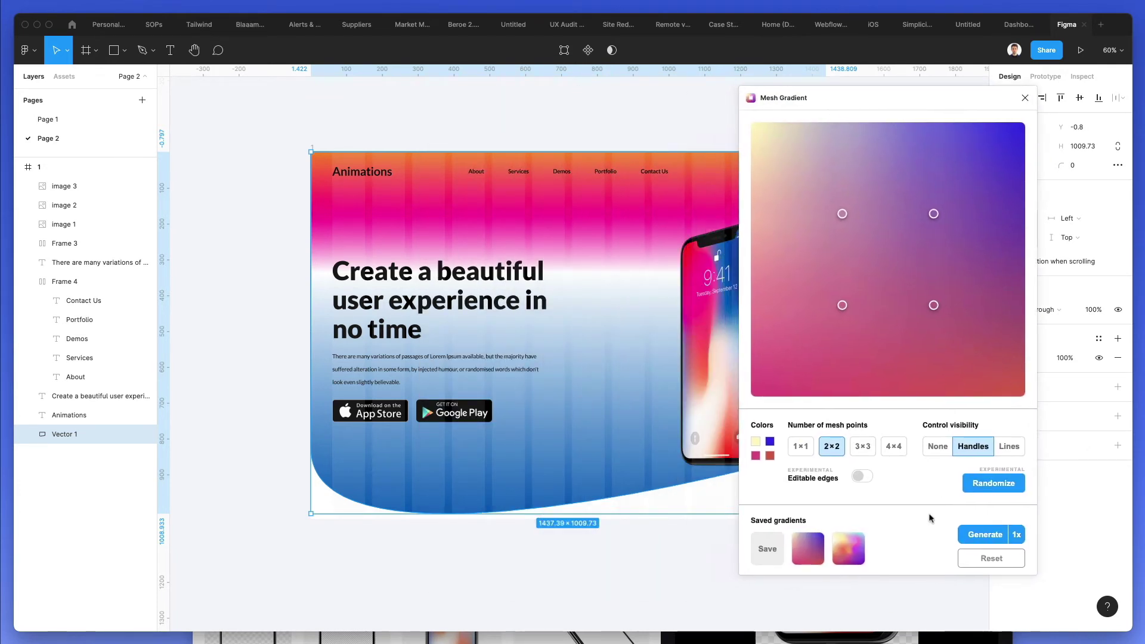
# Generate a mesh-gradient rectangle and enlarge it to about 1498 px at the frame's top-left
pyautogui.click(979, 535)
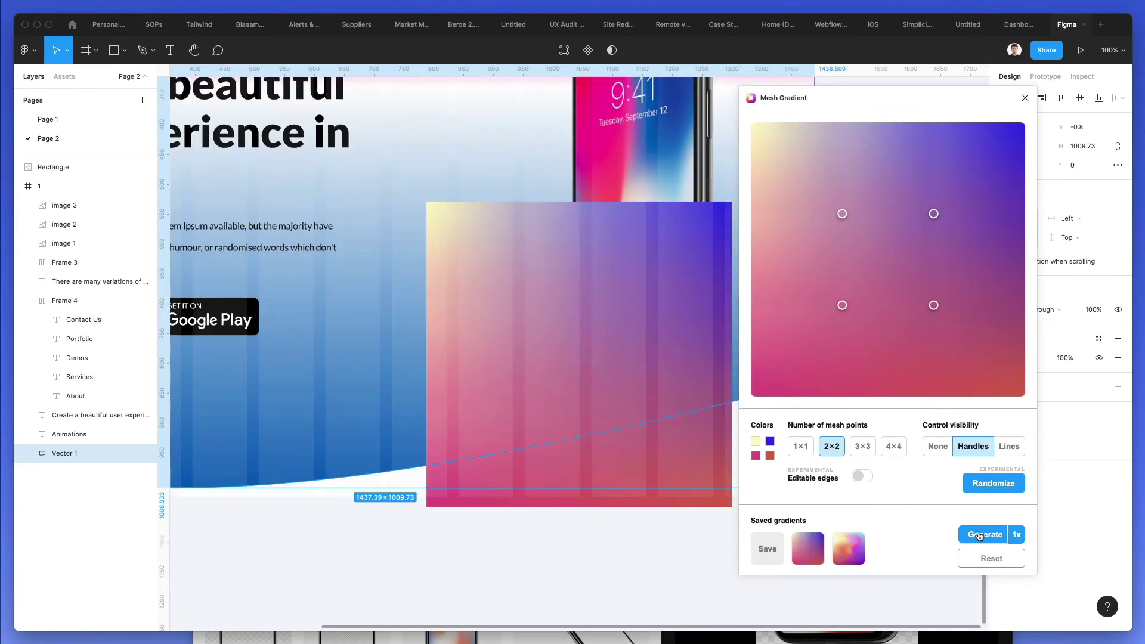
pyautogui.scroll(-5, 527, 226)
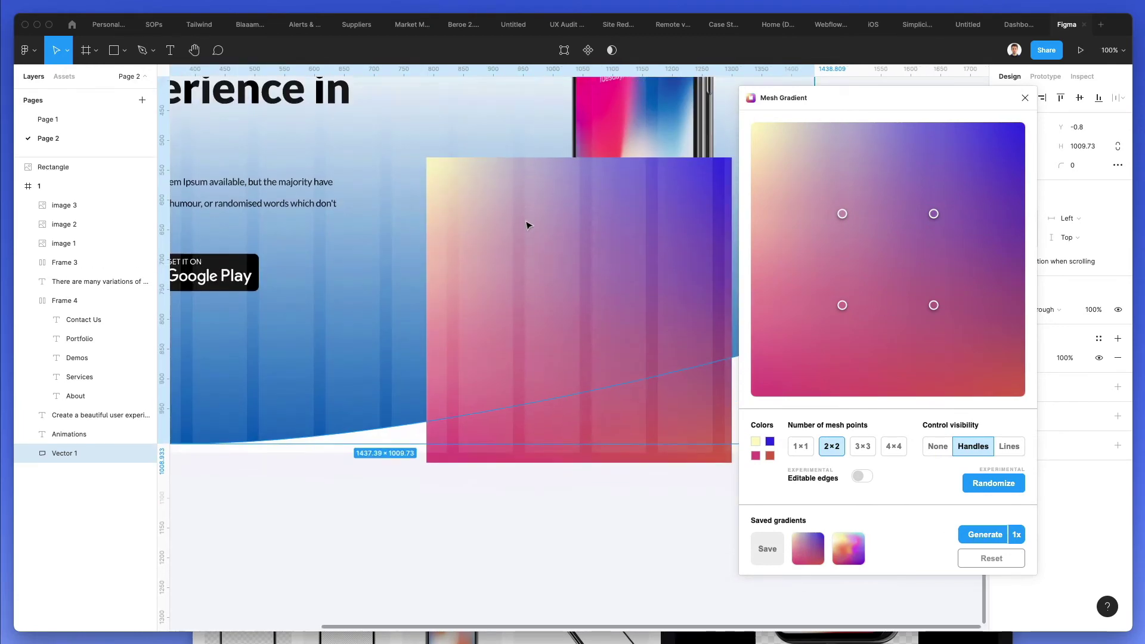
pyautogui.click(567, 325)
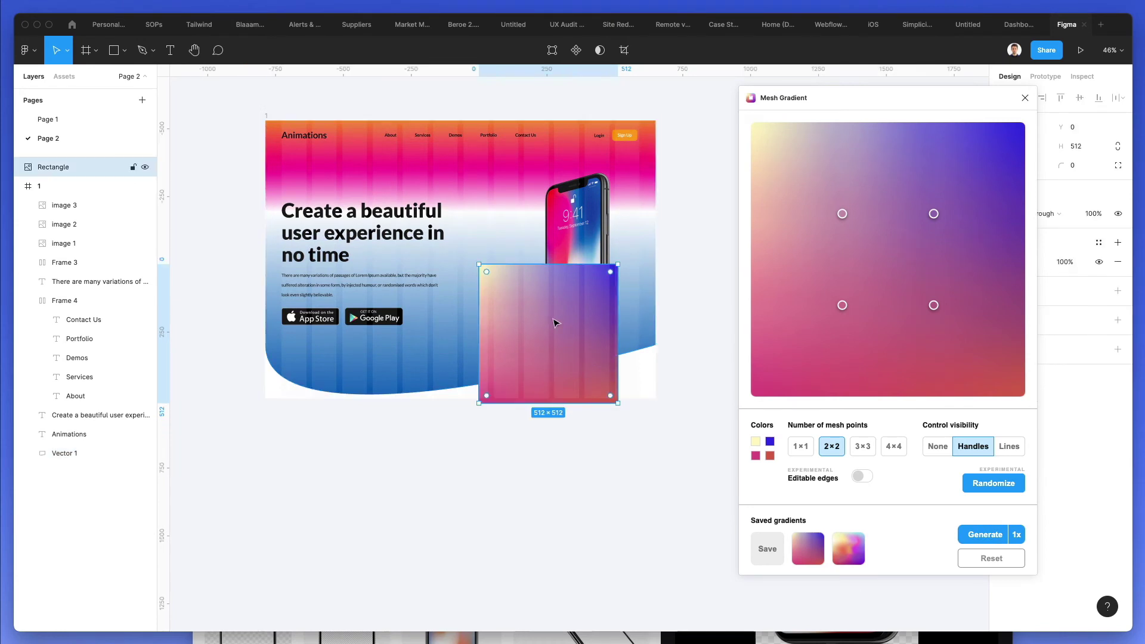
pyautogui.moveTo(567, 326); pyautogui.dragTo(347, 177)
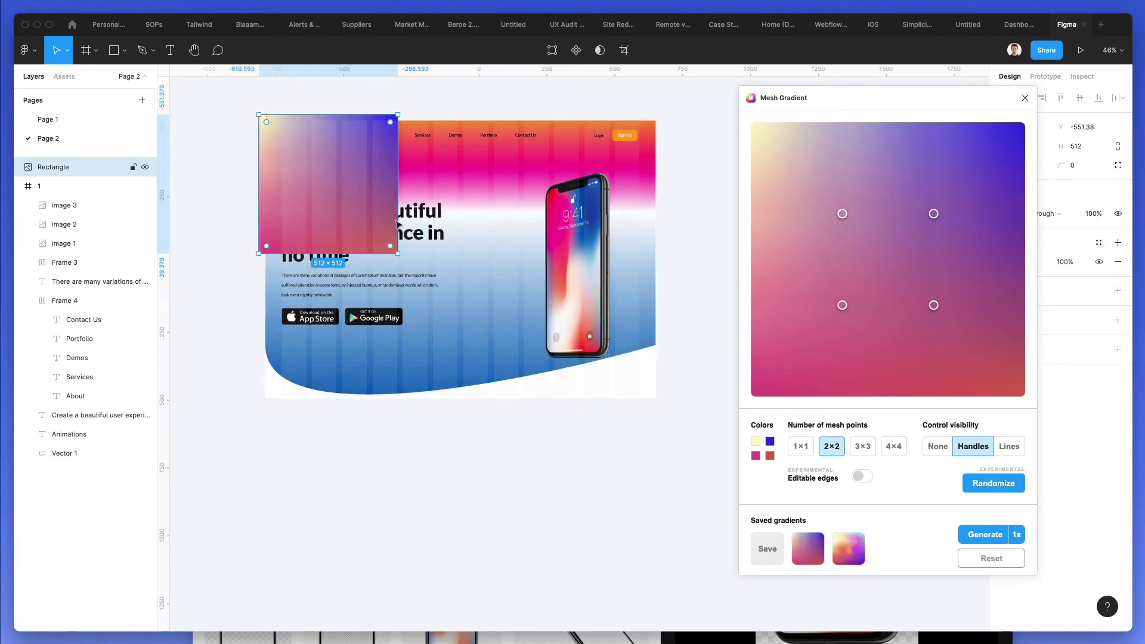
pyautogui.moveTo(398, 255); pyautogui.dragTo(666, 356)
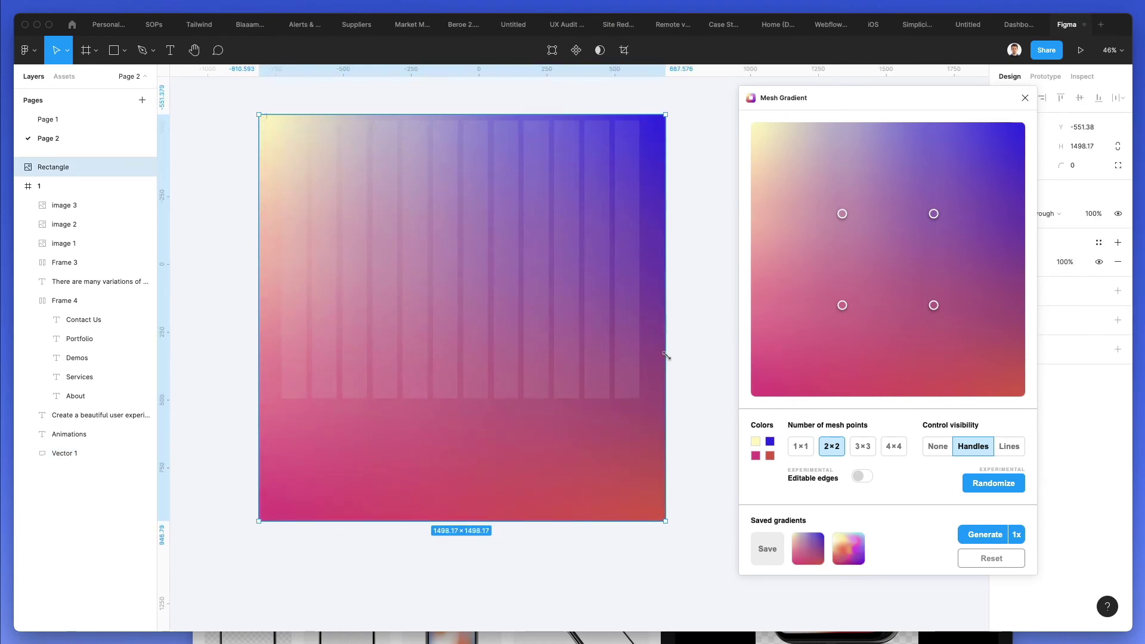
# Place the gradient inside frame 1 above Vector 1 and mask it with the curved shape
pyautogui.moveTo(54, 168); pyautogui.dragTo(83, 450)
pyautogui.keyDown('shift'); pyautogui.click(83, 451); pyautogui.keyUp('shift')
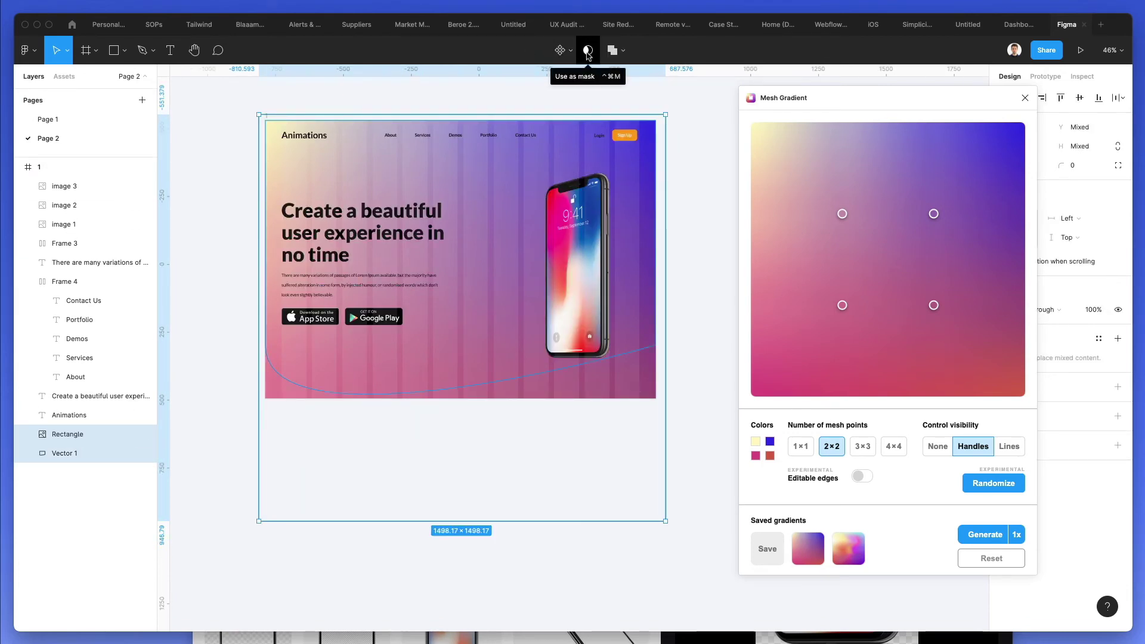
pyautogui.click(610, 53)
pyautogui.doubleClick(326, 161)
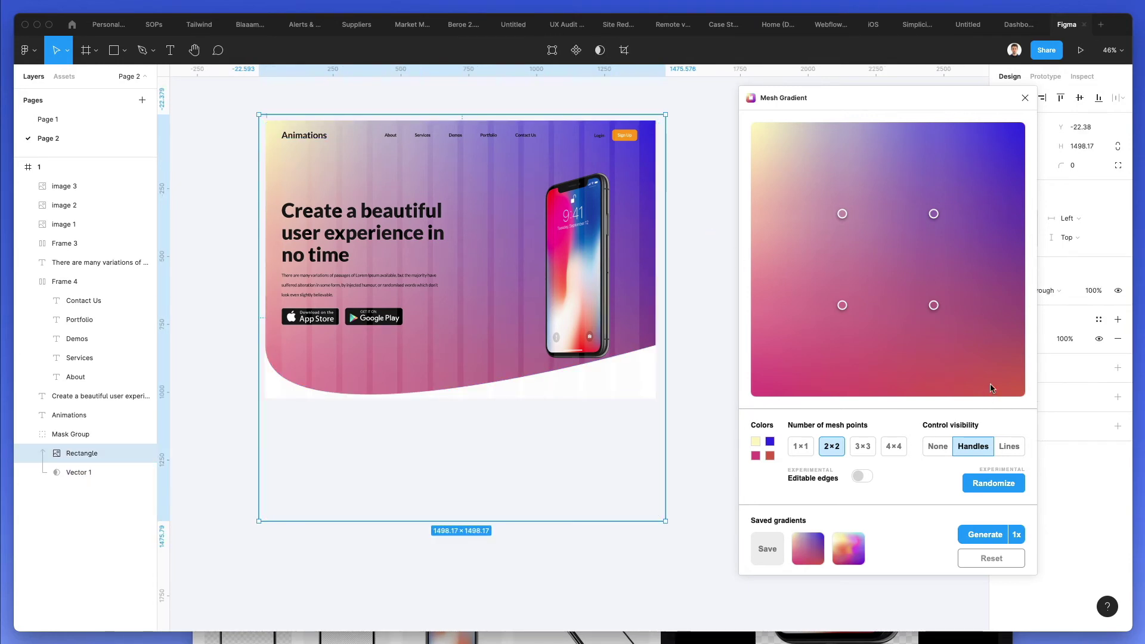
# Recolour the gradient swatches to vivid yellow #FFE923, magenta #D4055B and coral #FF8772
pyautogui.moveTo(932, 90); pyautogui.dragTo(922, 147)
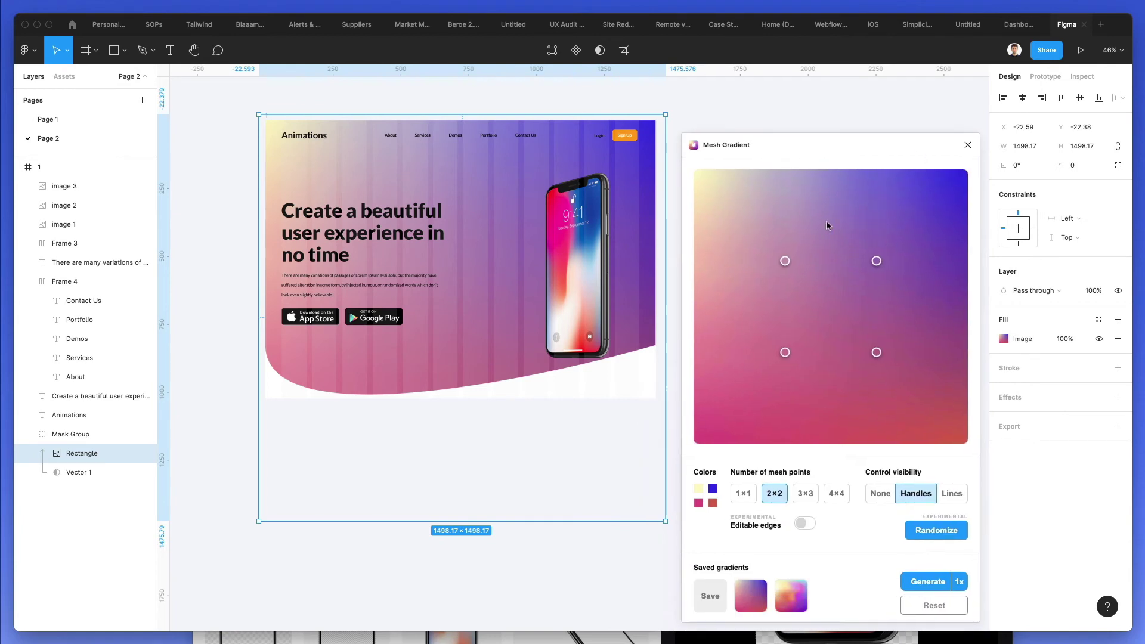
pyautogui.click(784, 263)
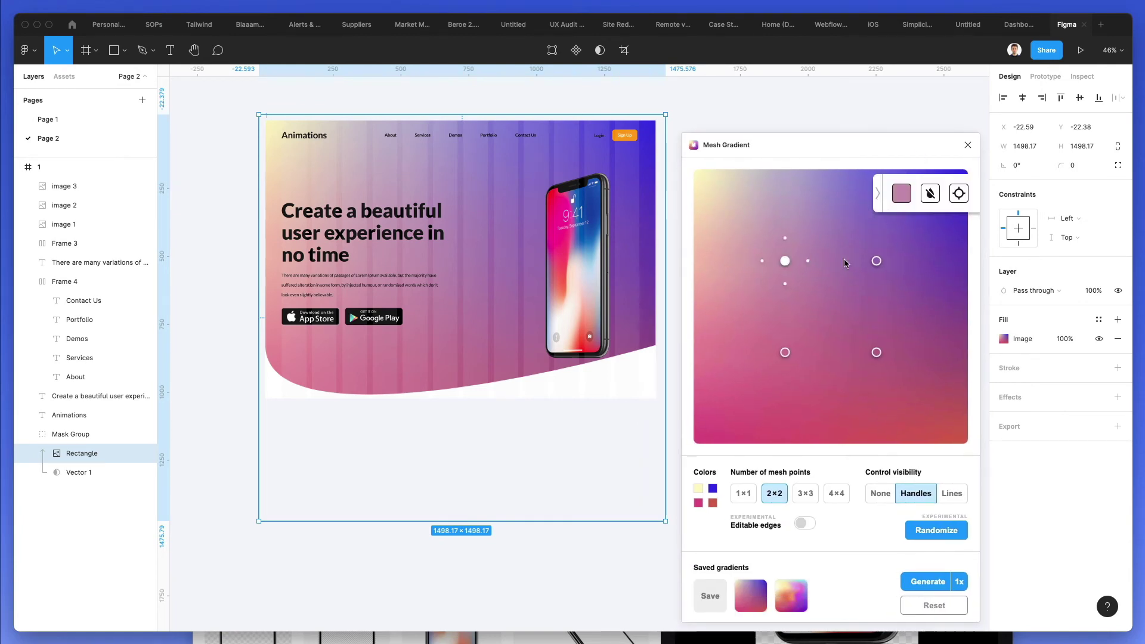
pyautogui.click(699, 489)
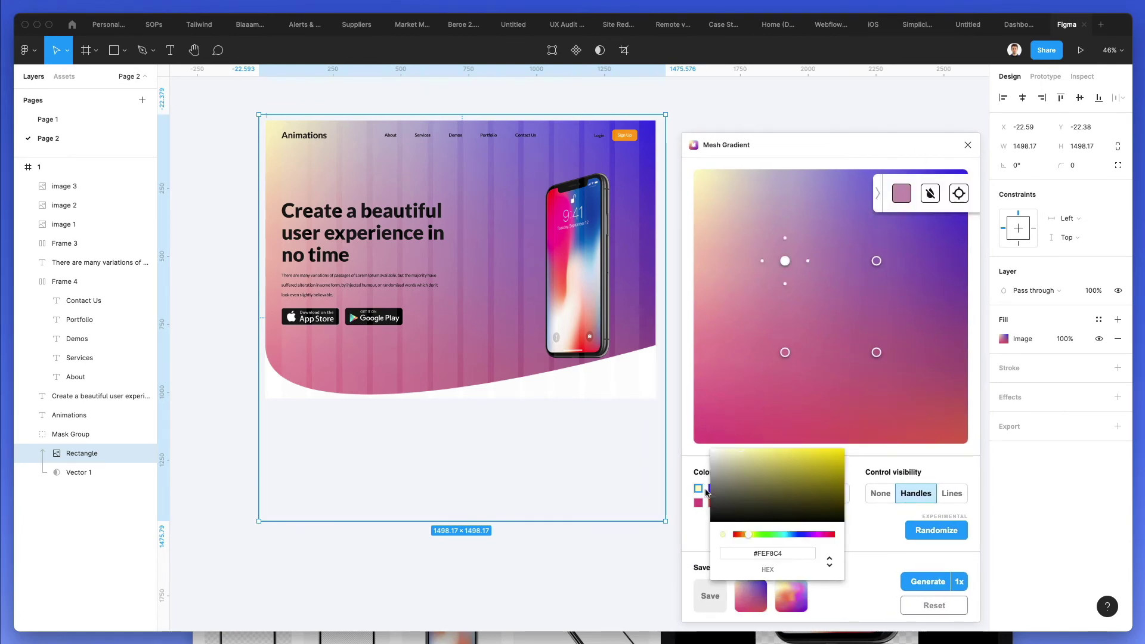
pyautogui.moveTo(821, 461)
pyautogui.mouseDown()
pyautogui.moveTo(861, 439)
pyautogui.moveTo(820, 432)
pyautogui.mouseUp()
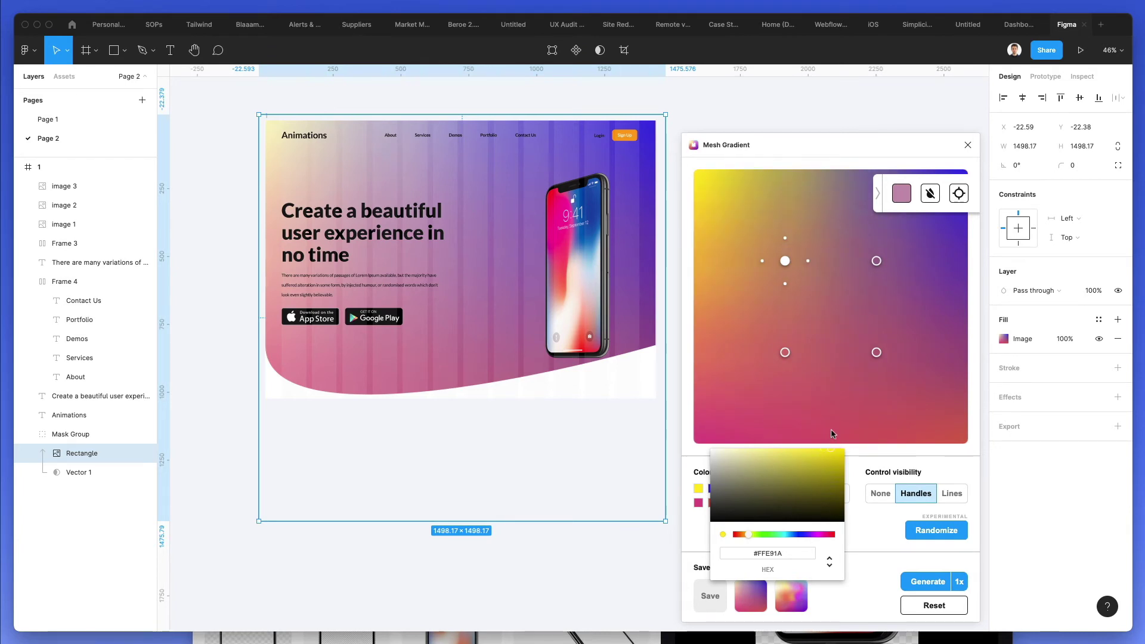
pyautogui.click(699, 504)
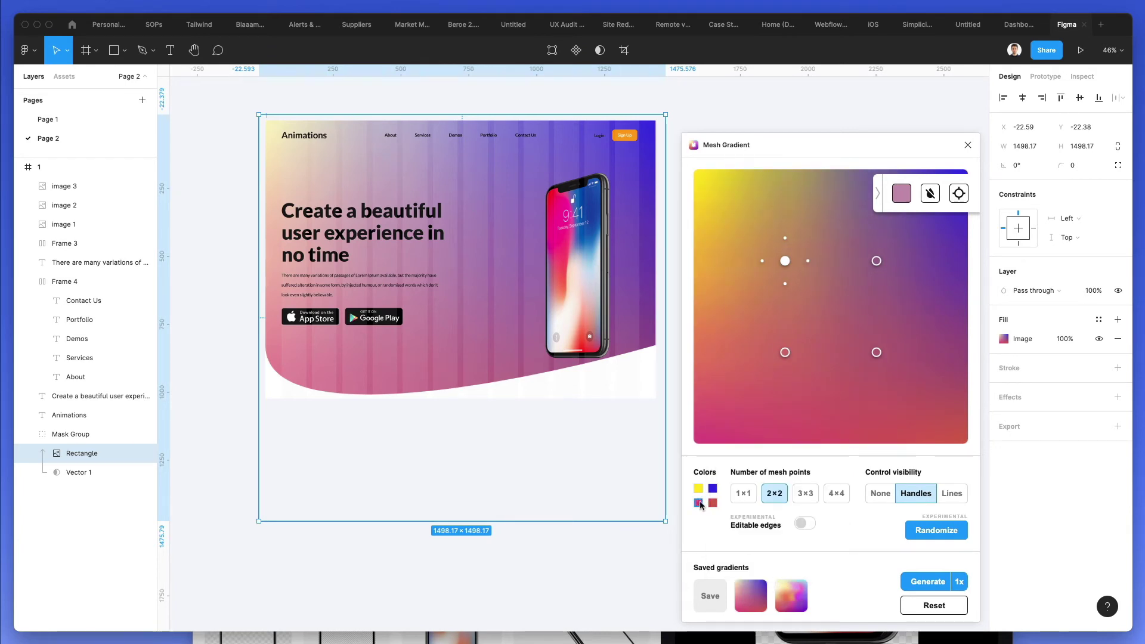
pyautogui.click(699, 504)
pyautogui.moveTo(817, 472)
pyautogui.mouseDown()
pyautogui.moveTo(863, 471)
pyautogui.moveTo(852, 471)
pyautogui.mouseUp()
pyautogui.click(699, 504)
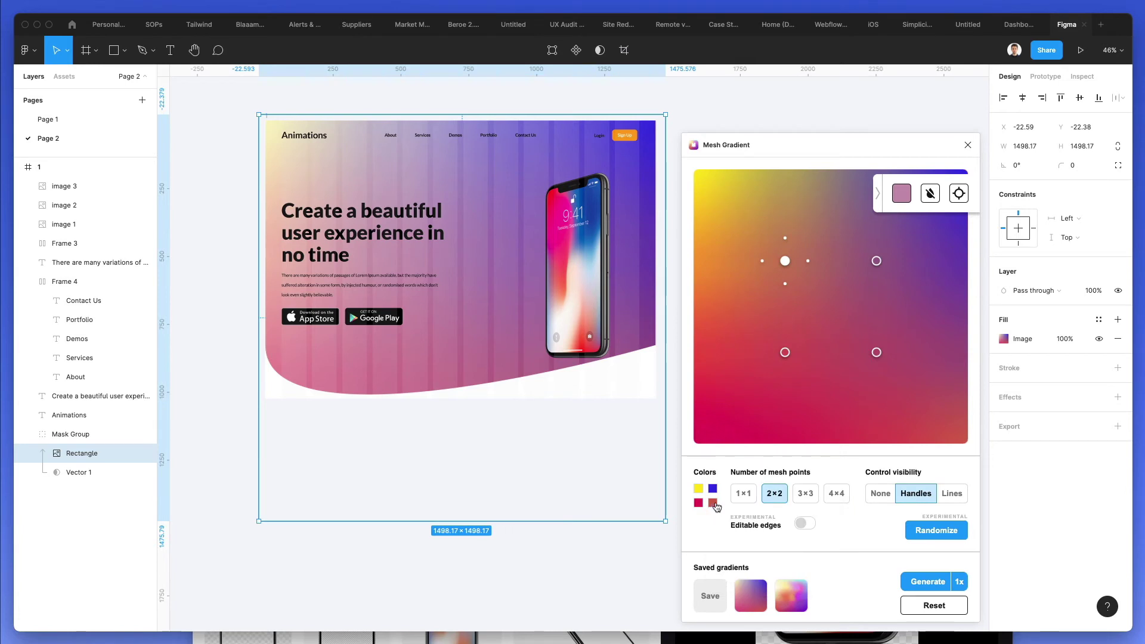
pyautogui.click(713, 502)
pyautogui.moveTo(828, 479)
pyautogui.mouseDown()
pyautogui.moveTo(838, 475)
pyautogui.moveTo(778, 459)
pyautogui.mouseUp()
pyautogui.click(687, 488)
# Set the blue swatch to #003FFF and lighten the yellow to #FFF06E
pyautogui.click(712, 489)
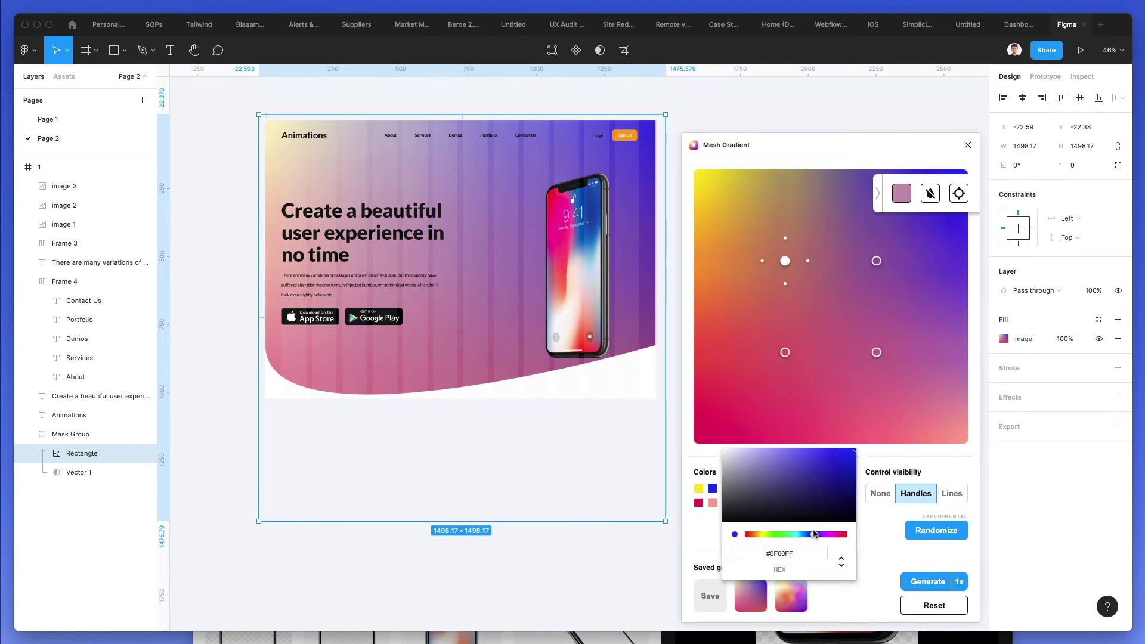
pyautogui.moveTo(814, 534); pyautogui.dragTo(810, 534)
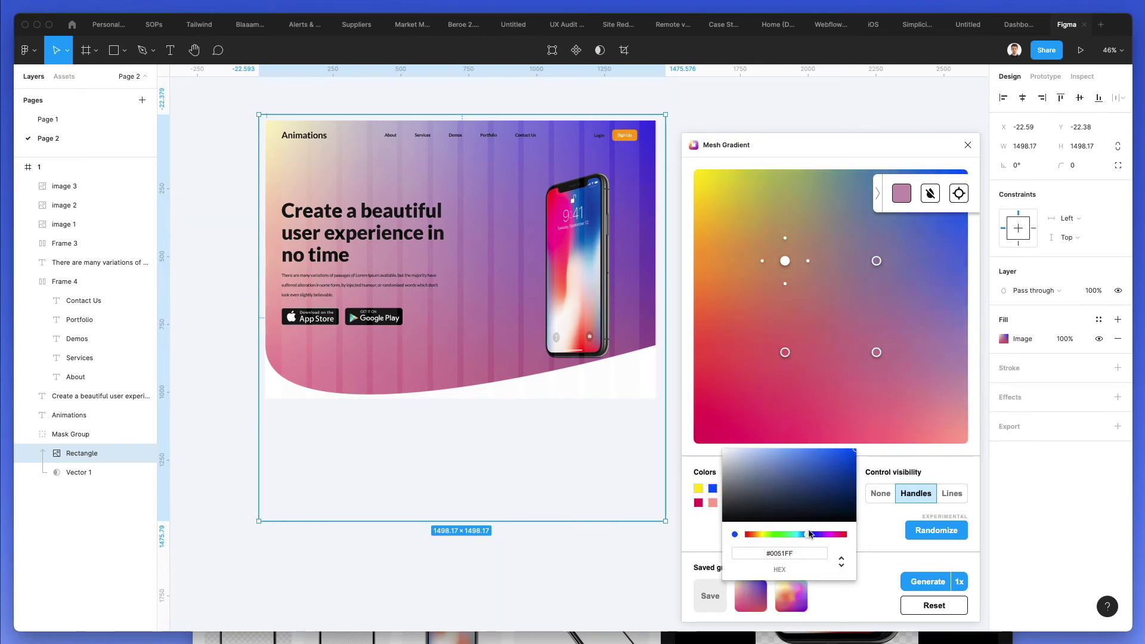
pyautogui.click(700, 489)
pyautogui.click(698, 490)
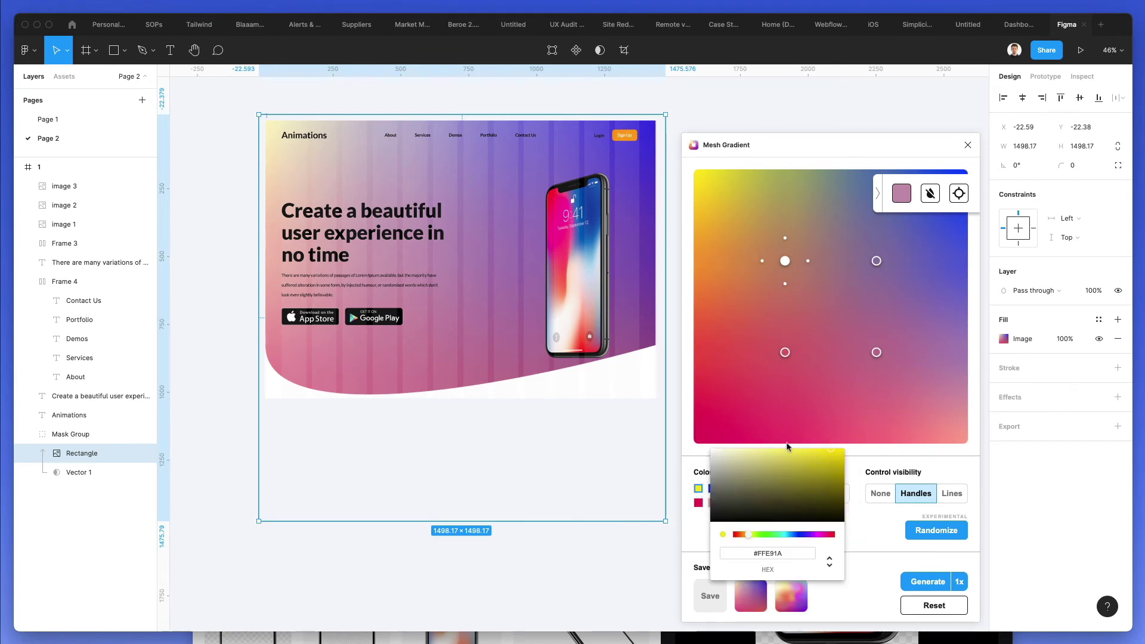
pyautogui.moveTo(787, 449); pyautogui.dragTo(771, 426)
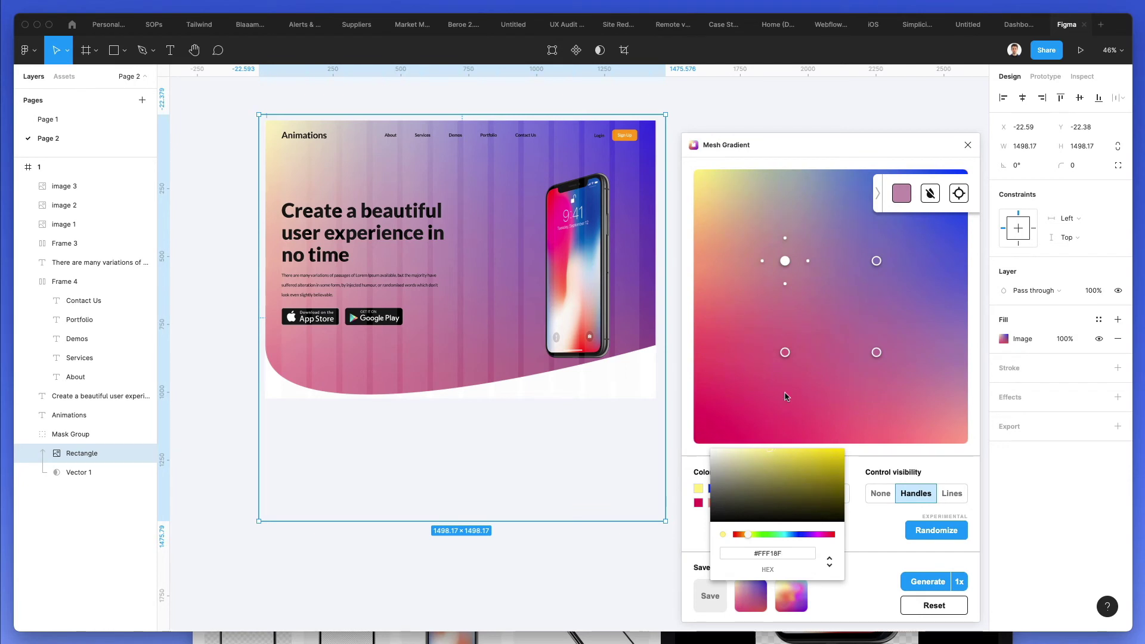
pyautogui.click(830, 305)
# Spread the four mesh points outward to reshape the 2×2 gradient
pyautogui.click(831, 306)
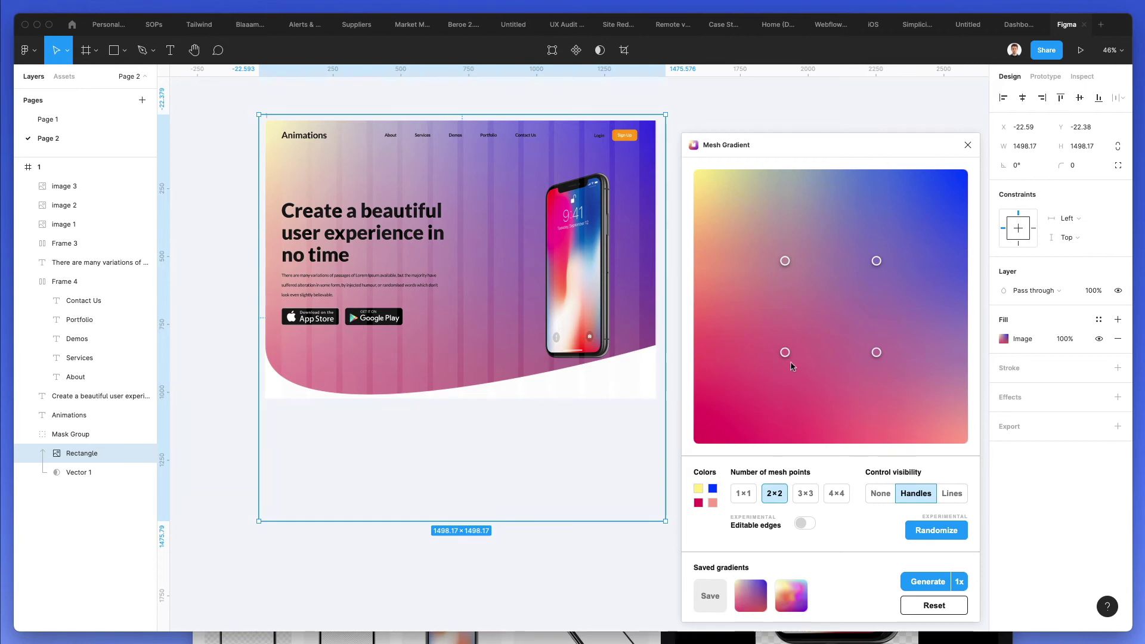
pyautogui.moveTo(785, 352); pyautogui.dragTo(754, 362)
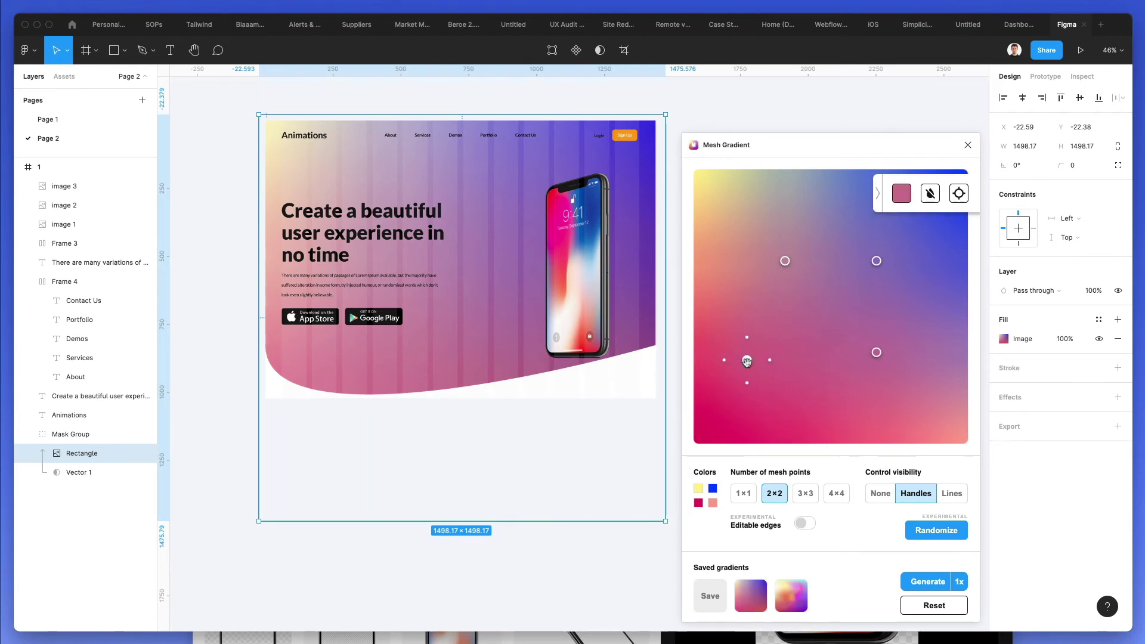
pyautogui.moveTo(785, 261); pyautogui.dragTo(805, 276)
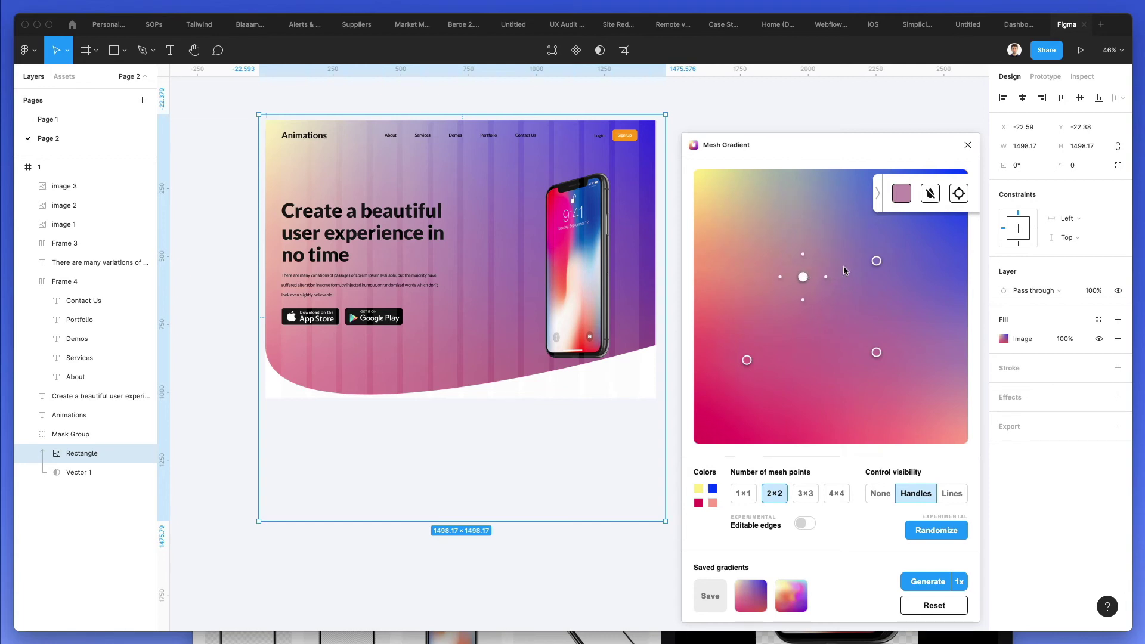
pyautogui.moveTo(876, 261); pyautogui.dragTo(896, 257)
pyautogui.moveTo(876, 352); pyautogui.dragTo(896, 371)
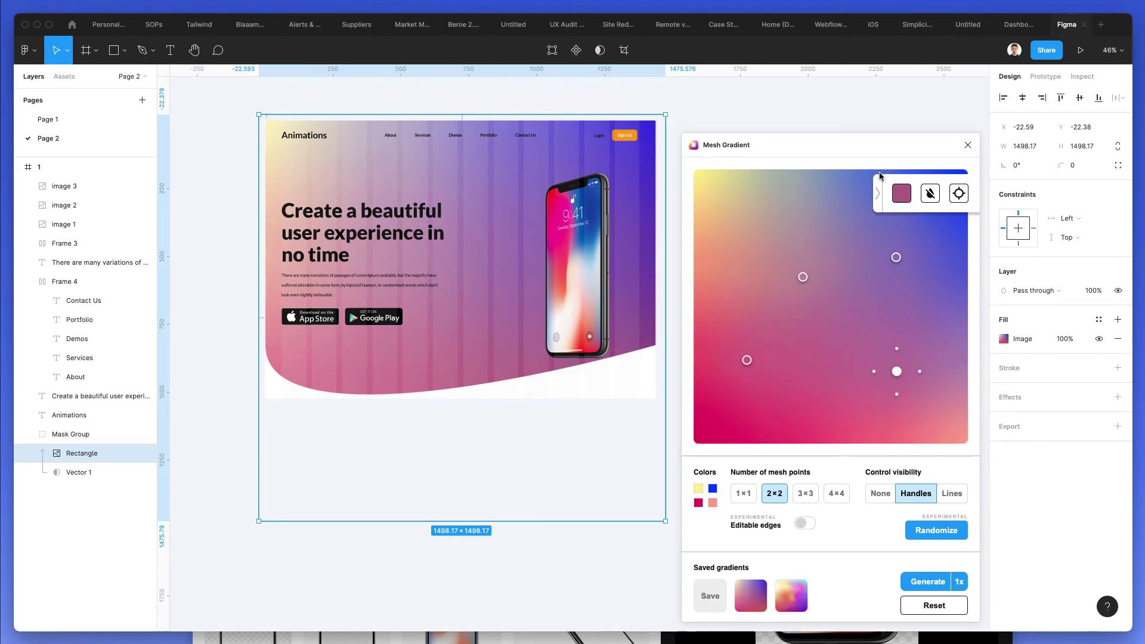
# Give the bottom-right mesh point a light pink, #FFCEE2
pyautogui.click(901, 192)
pyautogui.click(884, 216)
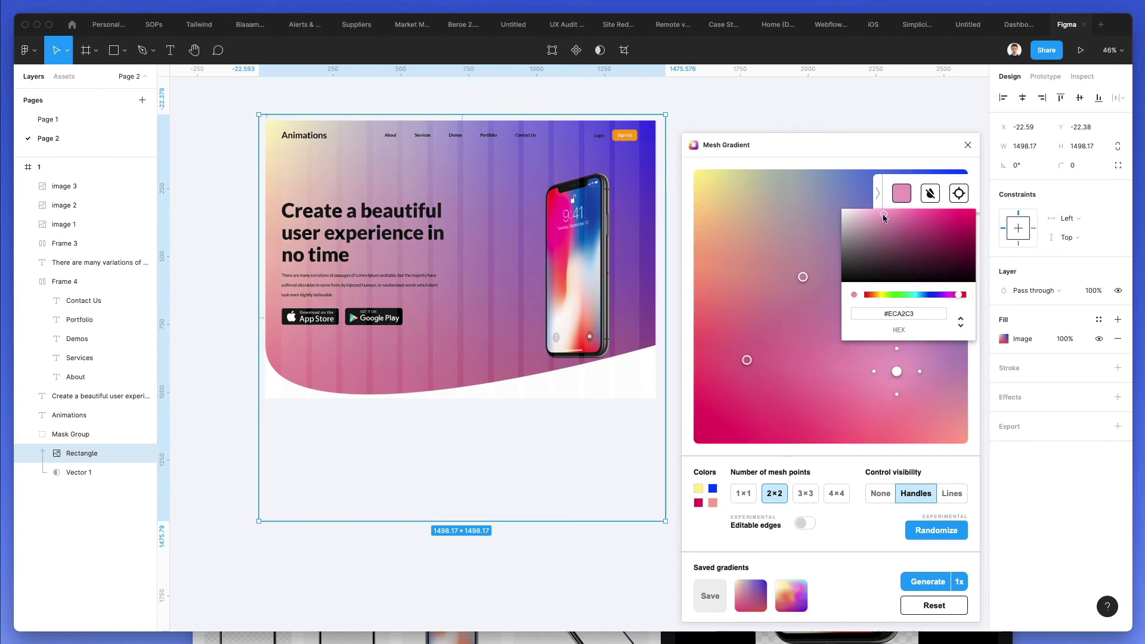
pyautogui.click(879, 213)
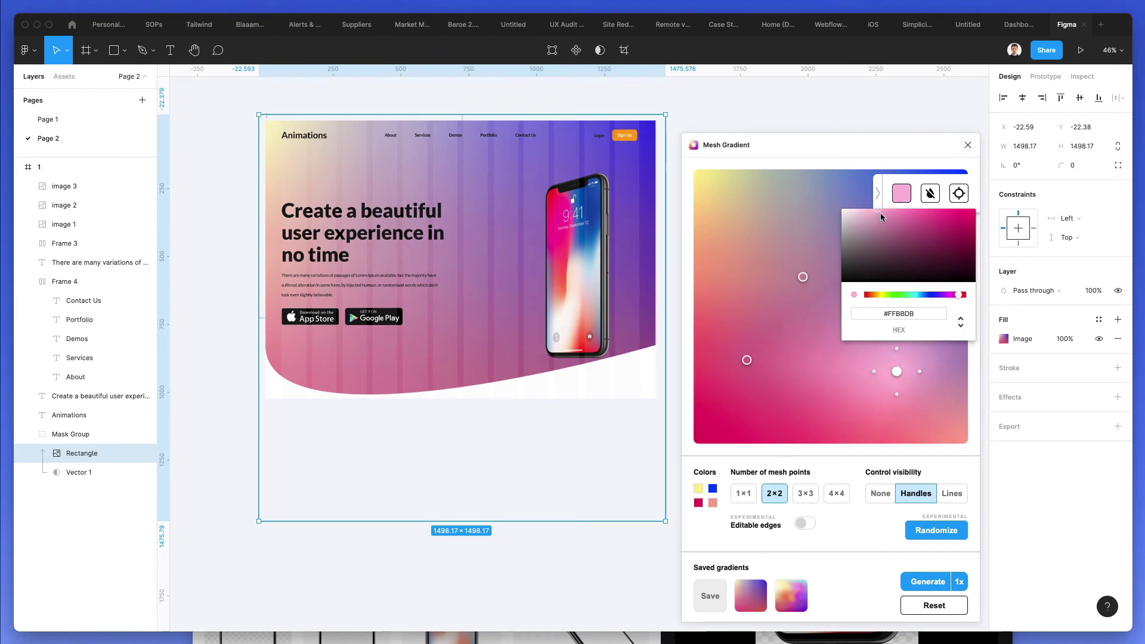
pyautogui.moveTo(882, 216); pyautogui.dragTo(872, 211)
pyautogui.click(788, 316)
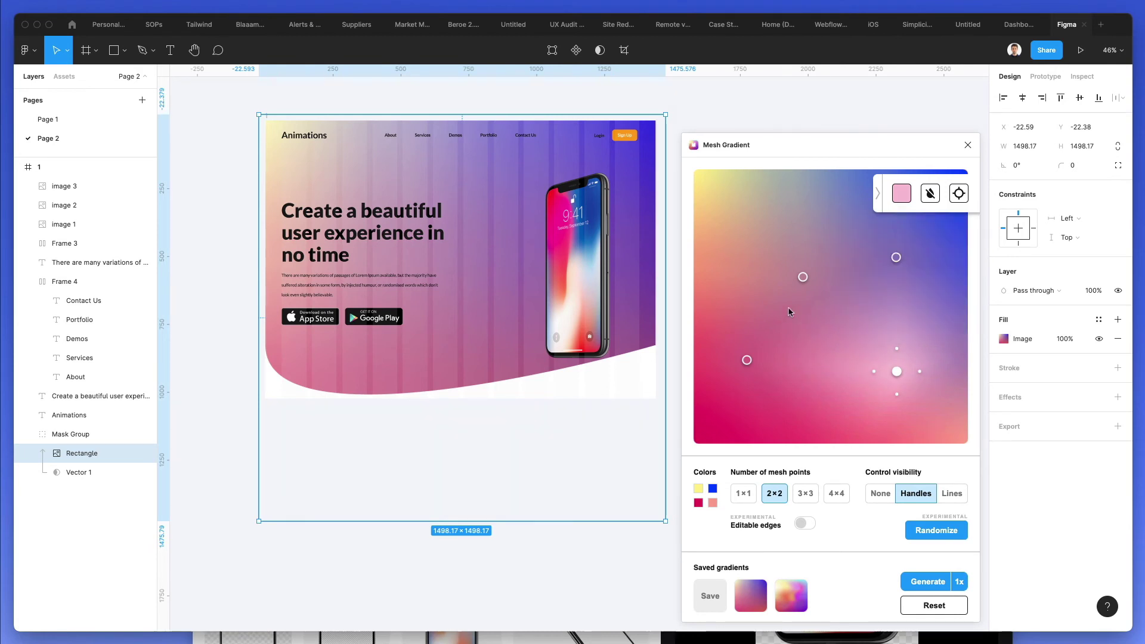
# Recolour the top-left mesh point to pale yellow #FFEDAC
pyautogui.click(803, 277)
pyautogui.click(901, 192)
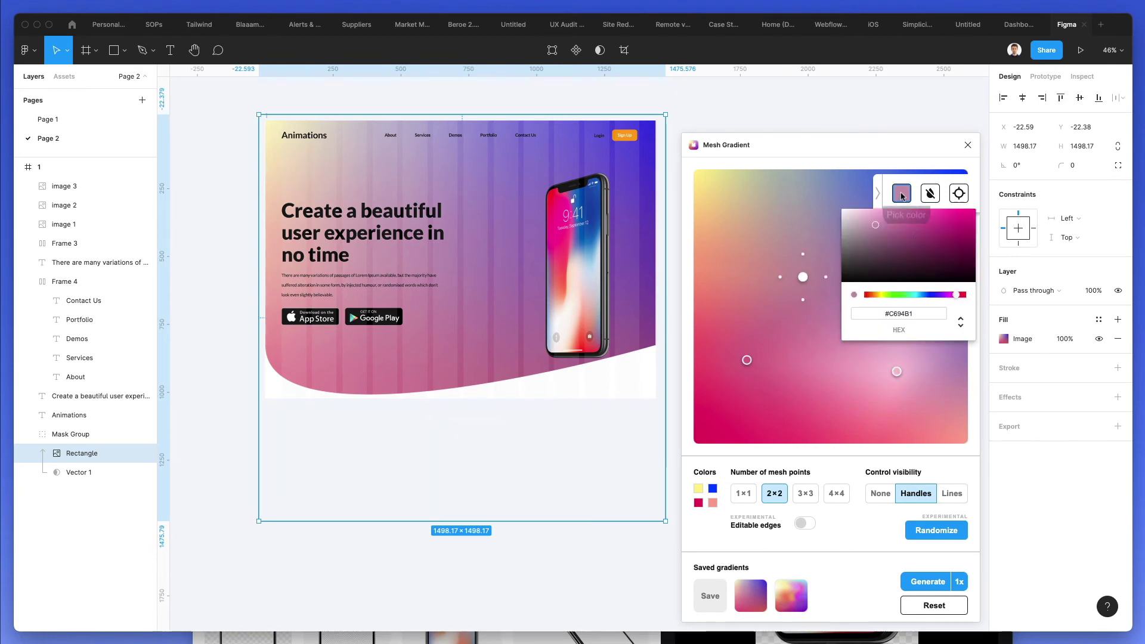
pyautogui.click(879, 294)
pyautogui.moveTo(879, 292); pyautogui.dragTo(881, 292)
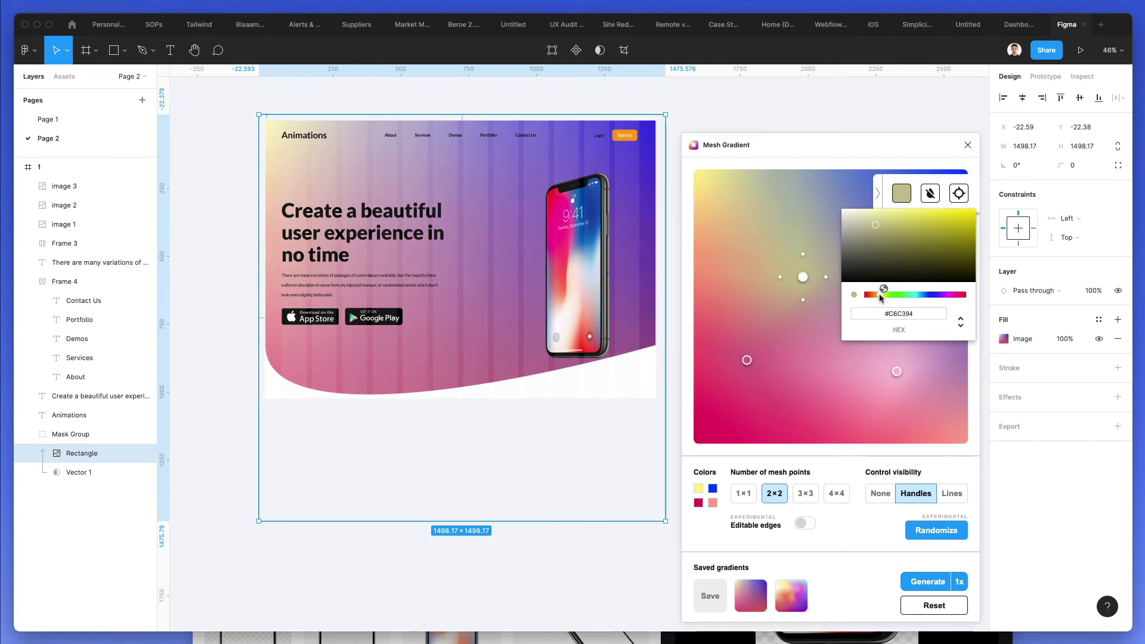
pyautogui.moveTo(879, 293); pyautogui.dragTo(987, 192)
pyautogui.click(974, 212)
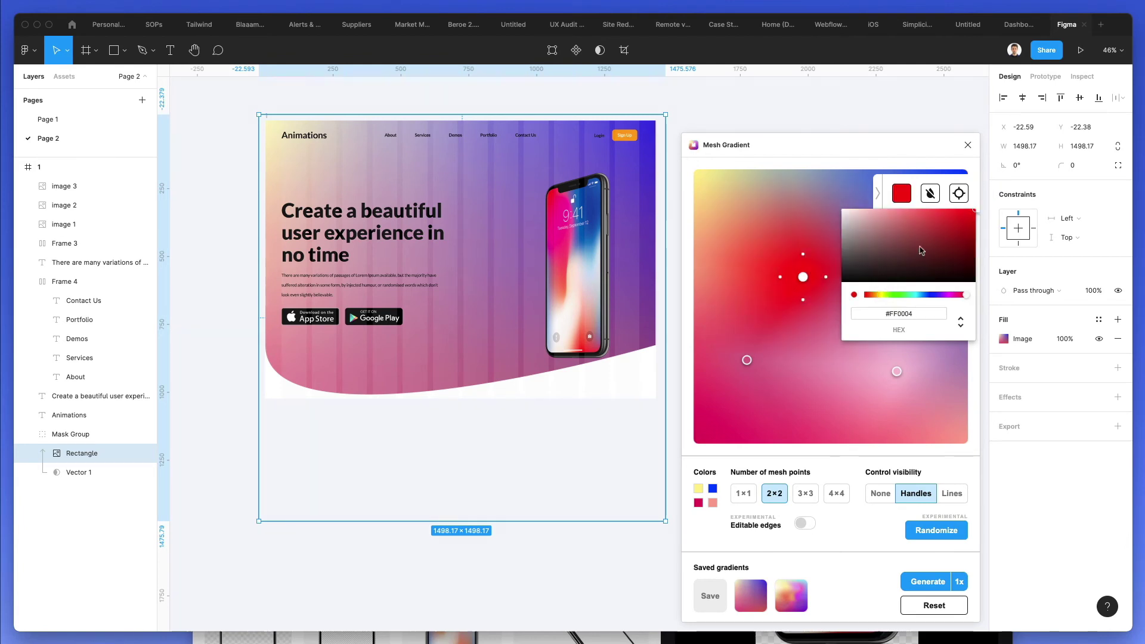
pyautogui.click(879, 295)
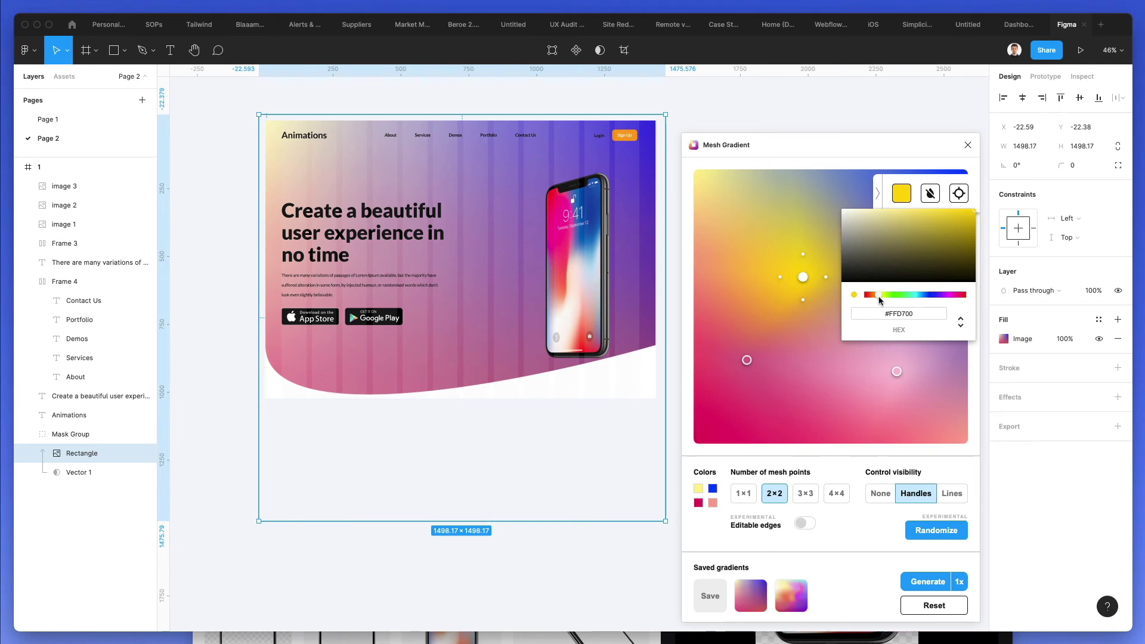
pyautogui.moveTo(881, 295); pyautogui.dragTo(877, 295)
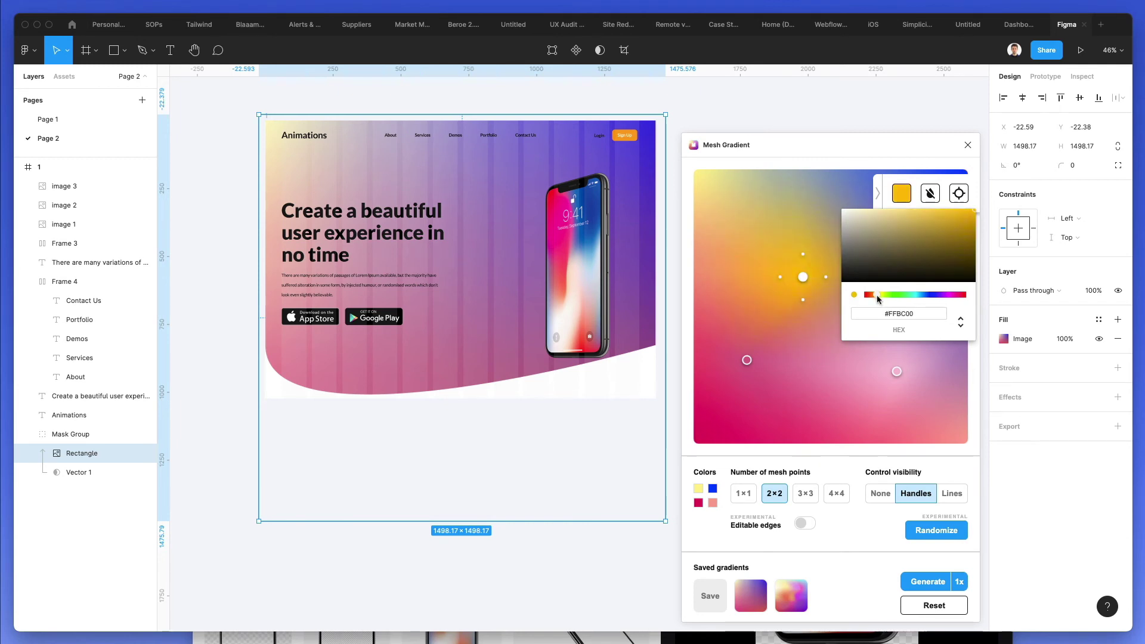
pyautogui.moveTo(892, 230); pyautogui.dragTo(877, 190)
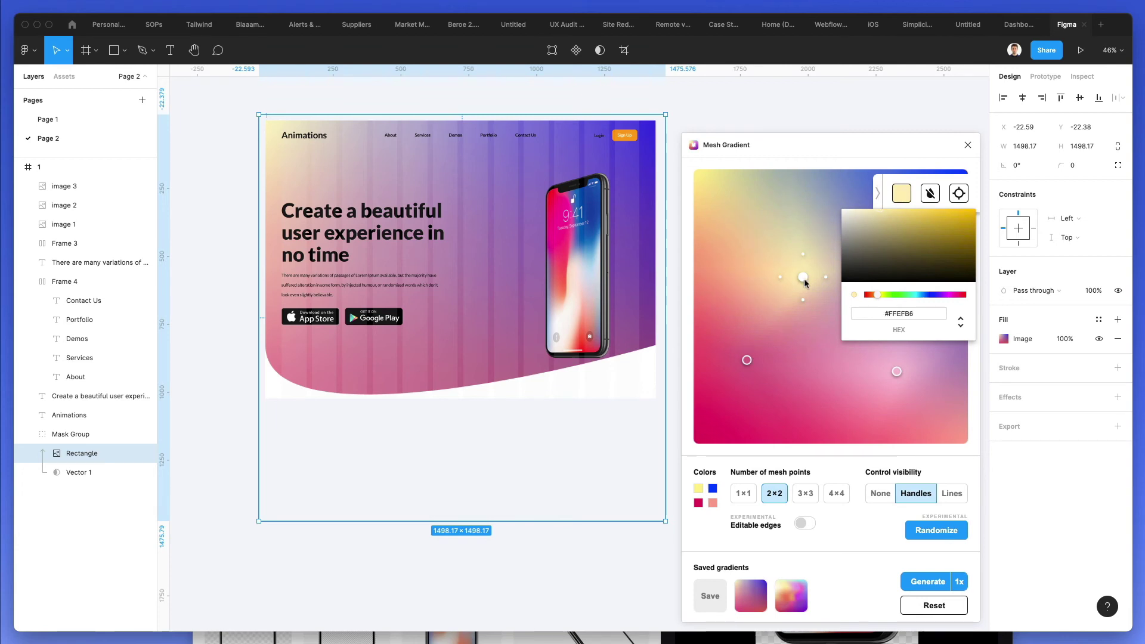
# Move the pale yellow point up-left and adjust its colour to #FFE48A
pyautogui.moveTo(804, 283); pyautogui.dragTo(784, 264)
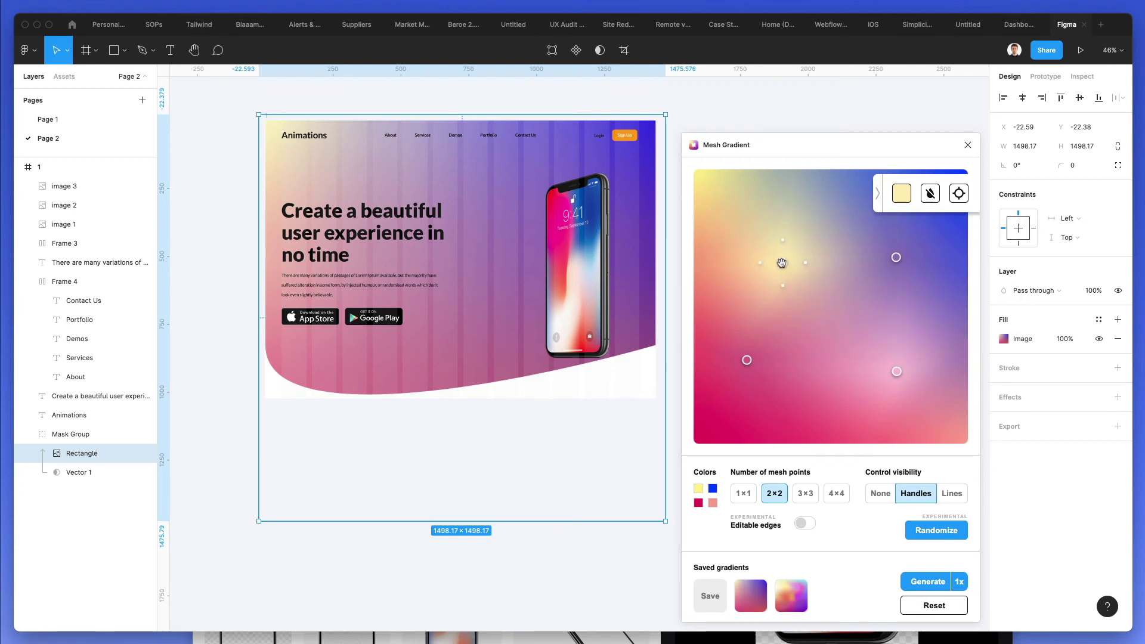
pyautogui.click(901, 194)
pyautogui.moveTo(911, 204); pyautogui.dragTo(883, 208)
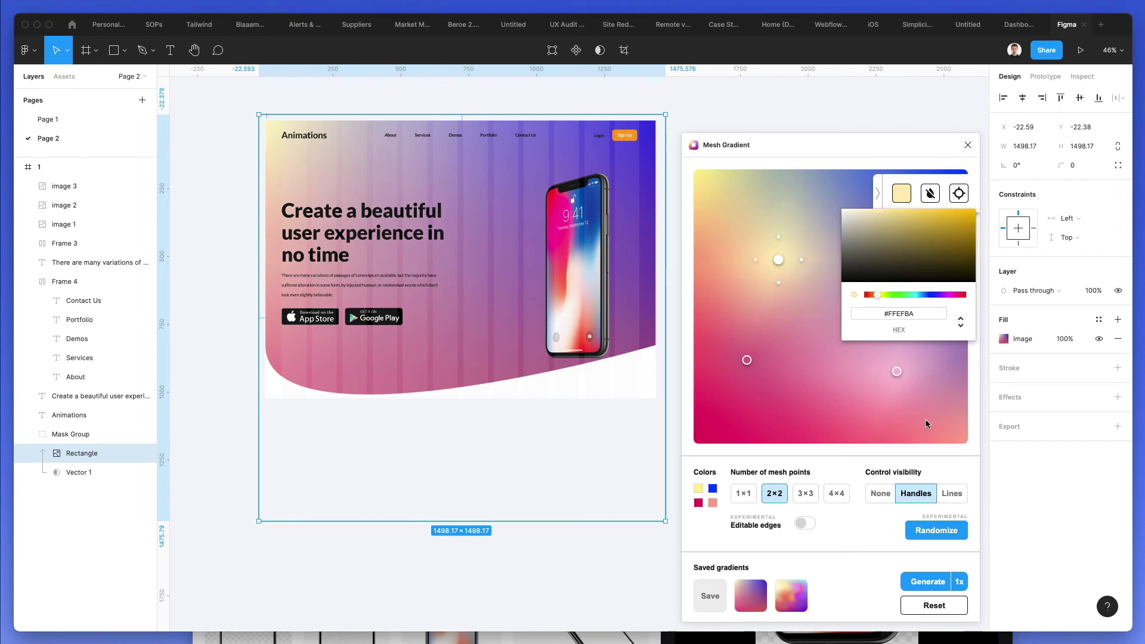
pyautogui.click(894, 540)
# Generate the mesh-gradient rectangle and size it over the frame from its top-left corner
pyautogui.click(924, 581)
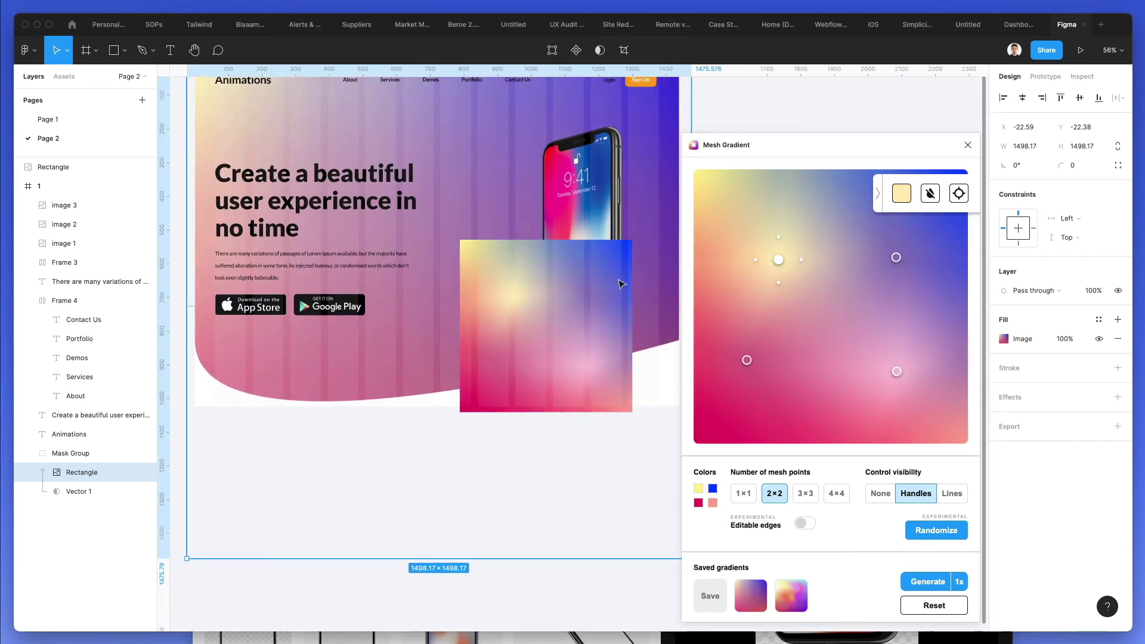
pyautogui.moveTo(583, 239); pyautogui.dragTo(346, 87)
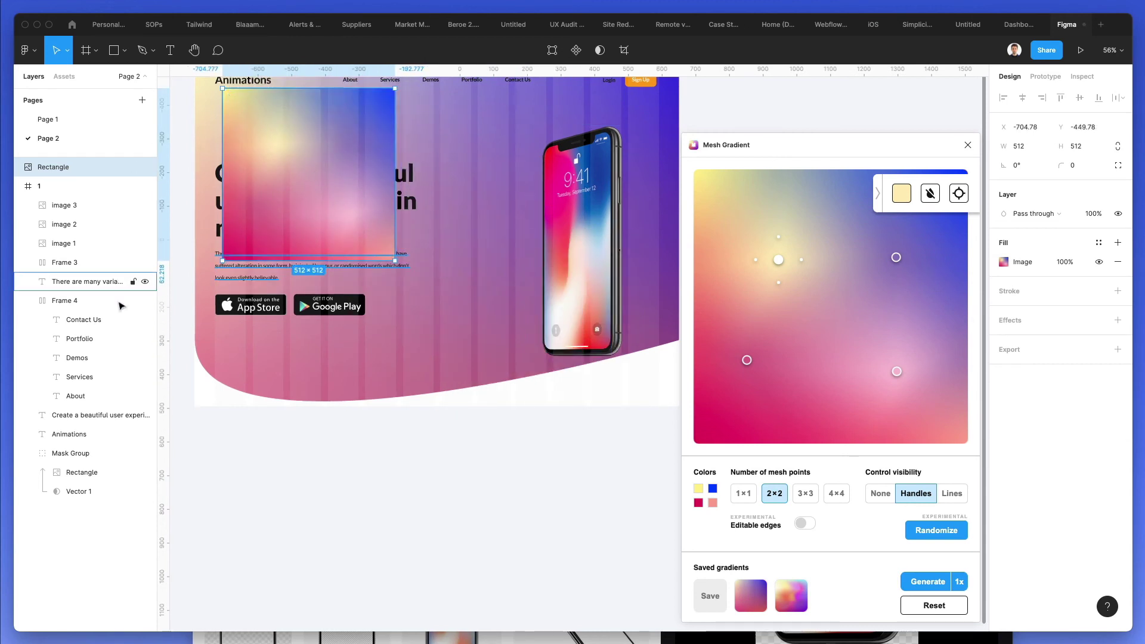
pyautogui.scroll(3, 299, 197)
pyautogui.moveTo(300, 197); pyautogui.dragTo(265, 182)
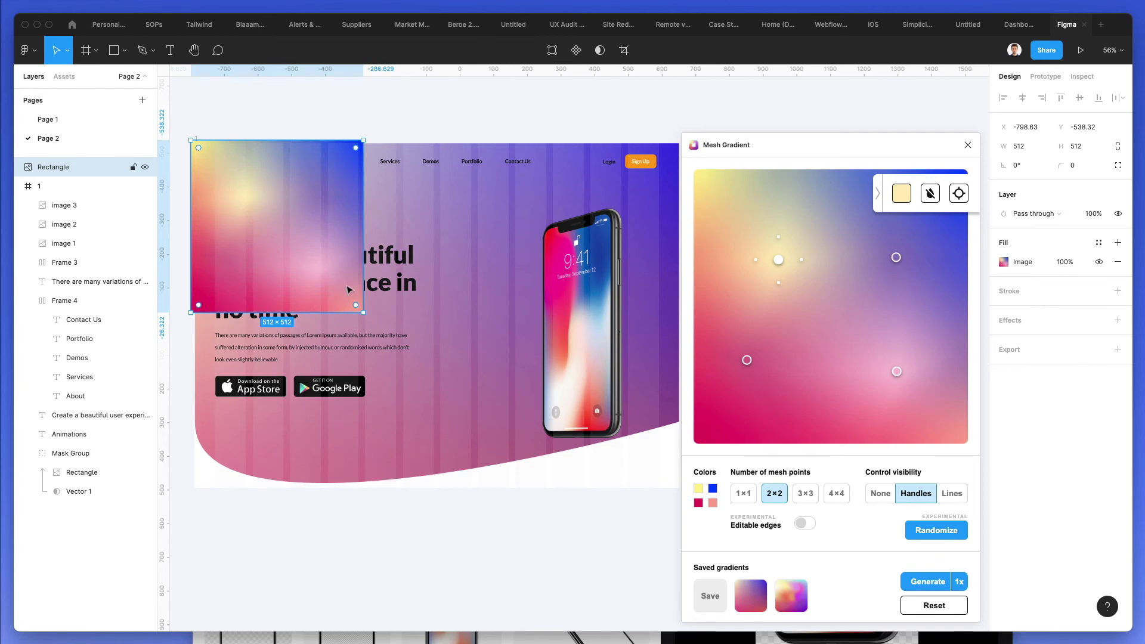
pyautogui.moveTo(366, 315); pyautogui.dragTo(691, 465)
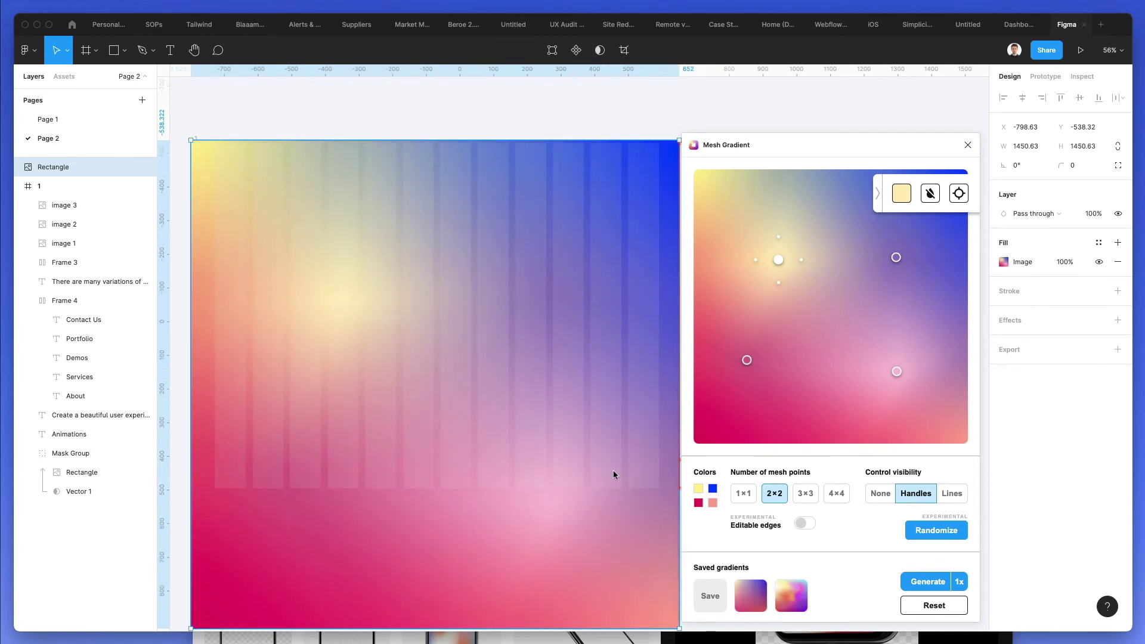
pyautogui.moveTo(615, 474); pyautogui.dragTo(678, 496)
# Move the gradient layer into Mask Group as the background and close the plugin
pyautogui.scroll(-2, 538, 265)
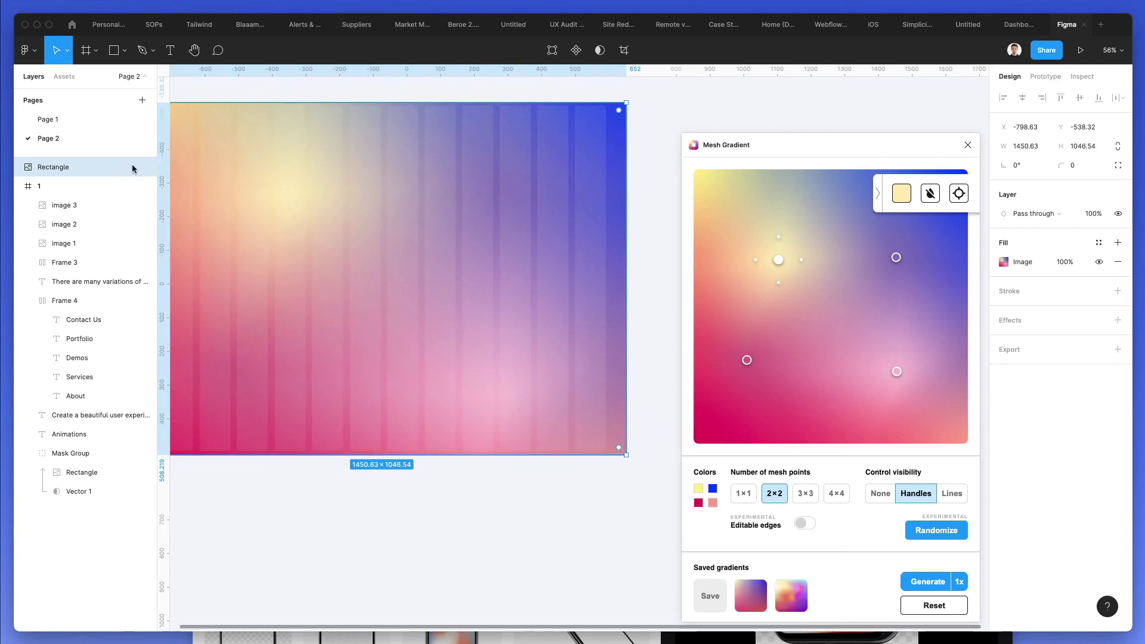
pyautogui.moveTo(98, 171); pyautogui.dragTo(100, 470)
pyautogui.click(711, 98)
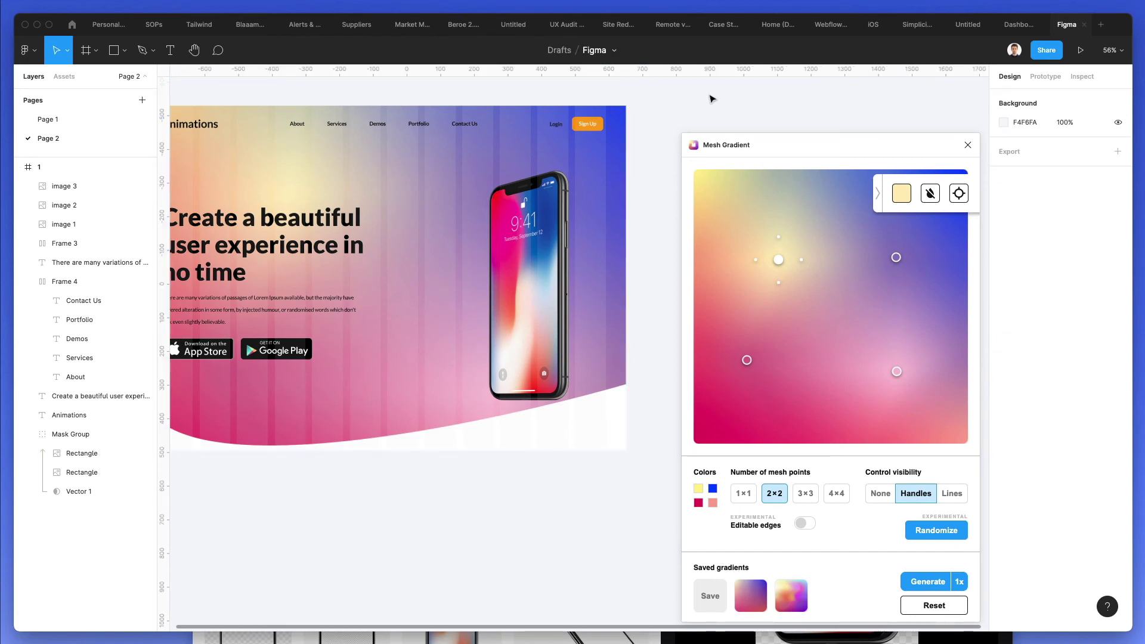
pyautogui.hscroll(-2, 711, 98)
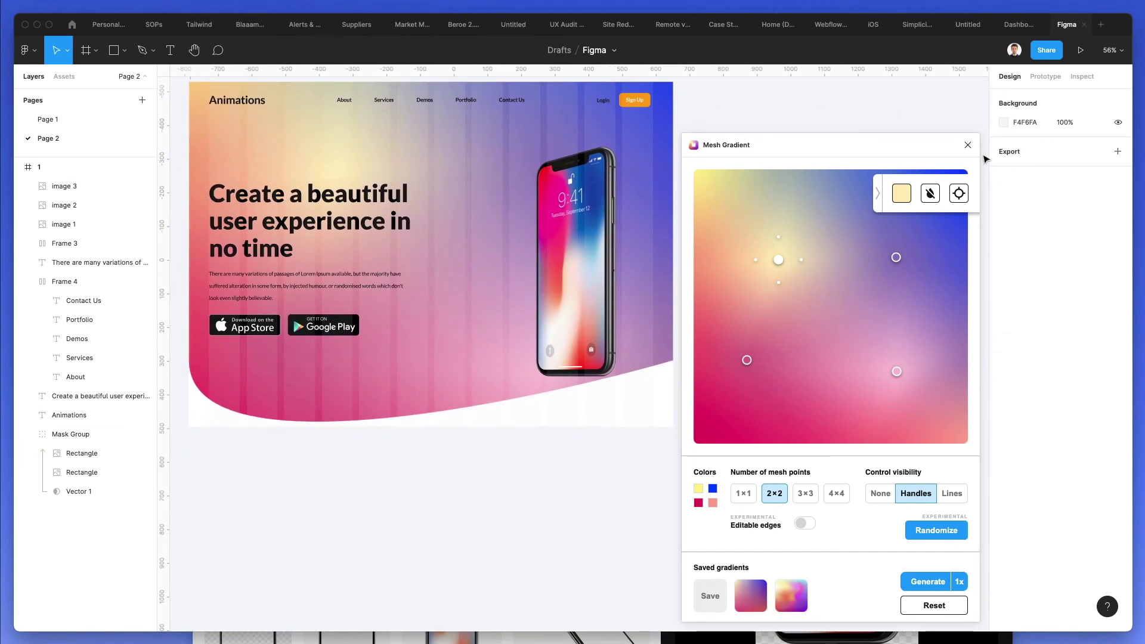
pyautogui.click(967, 145)
pyautogui.scroll(2, 774, 258)
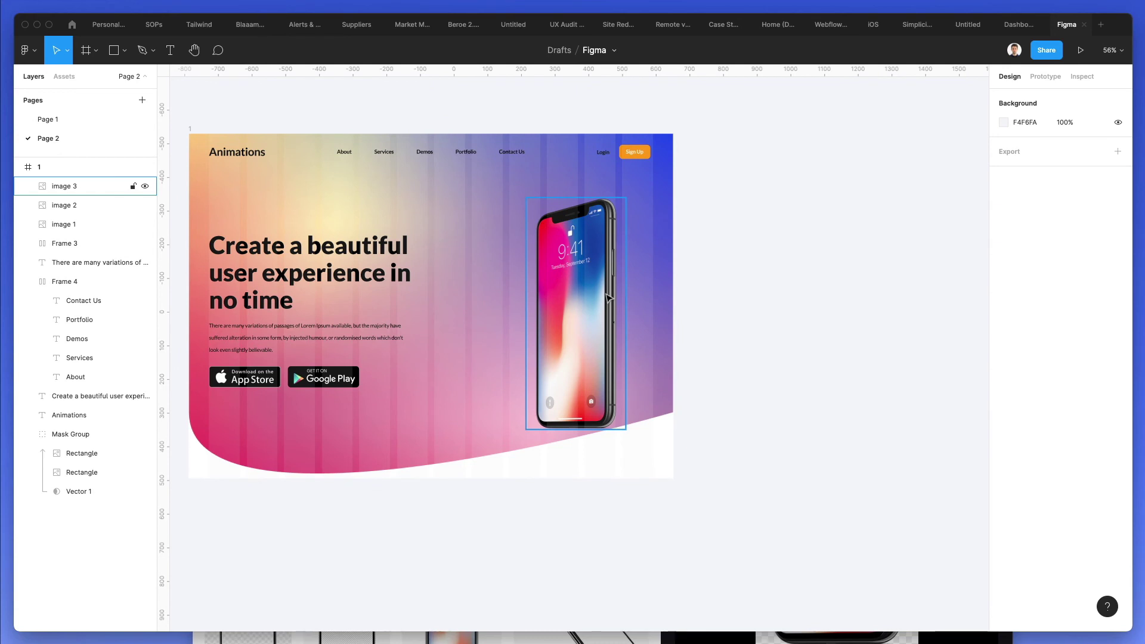
# Hide the 12-column layout grid on the landing-page frame
pyautogui.click(607, 297)
pyautogui.press('Escape')
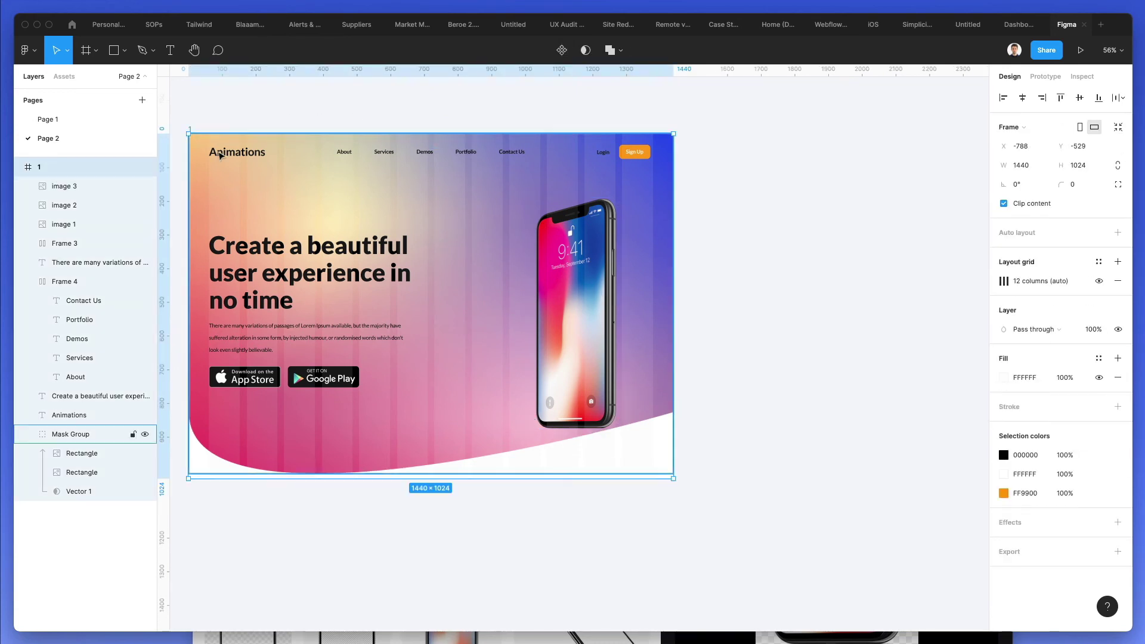
pyautogui.click(220, 155)
pyautogui.click(199, 128)
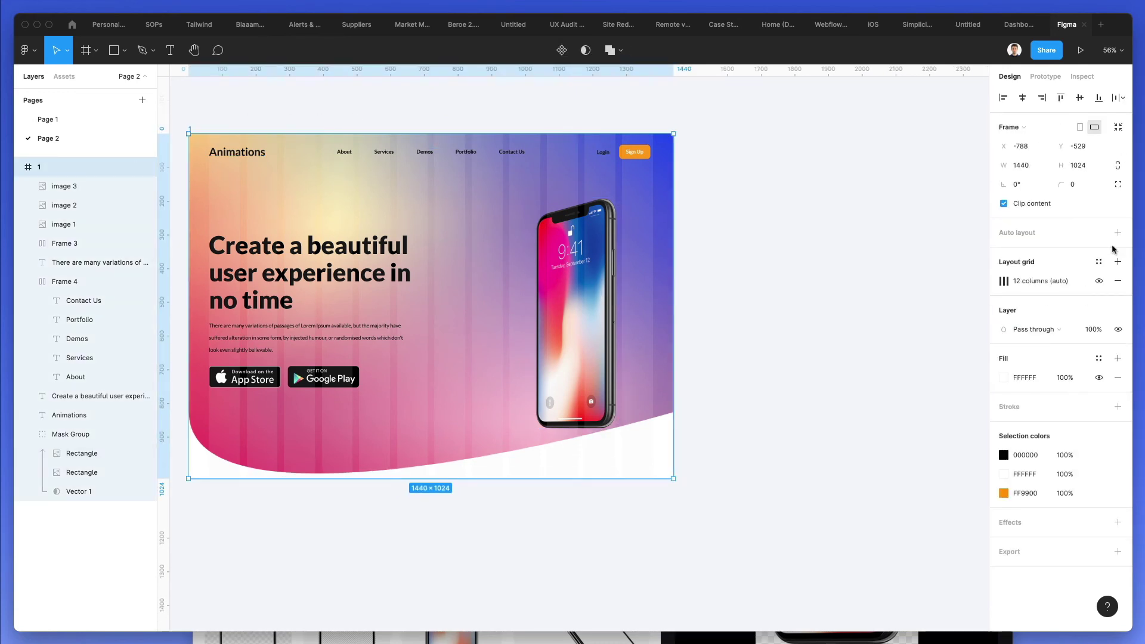
pyautogui.click(1099, 281)
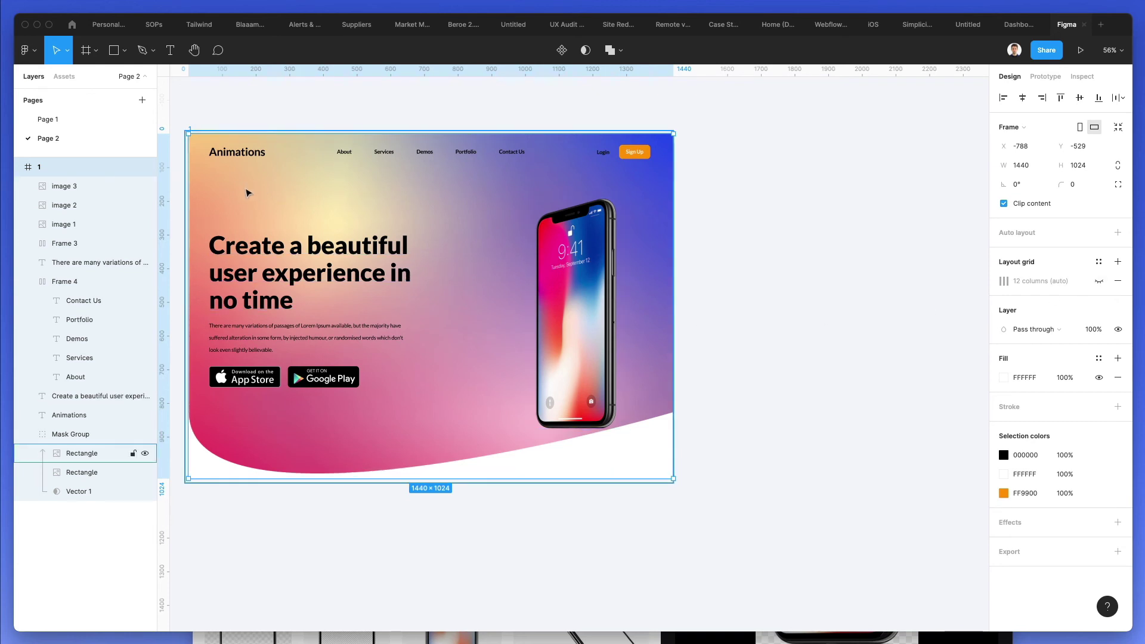
# Select the gradient background rectangle and open its image fill adjustments
pyautogui.click(276, 262)
pyautogui.keyDown('shift'); pyautogui.click(262, 338); pyautogui.keyUp('shift')
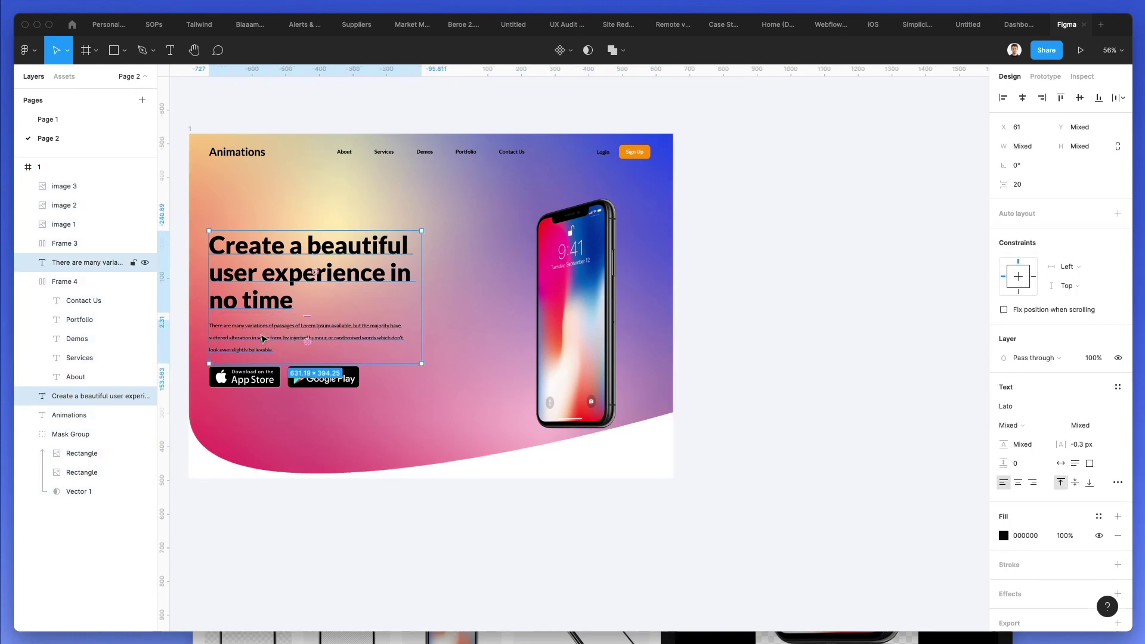
pyautogui.press('Escape')
pyautogui.click(266, 250)
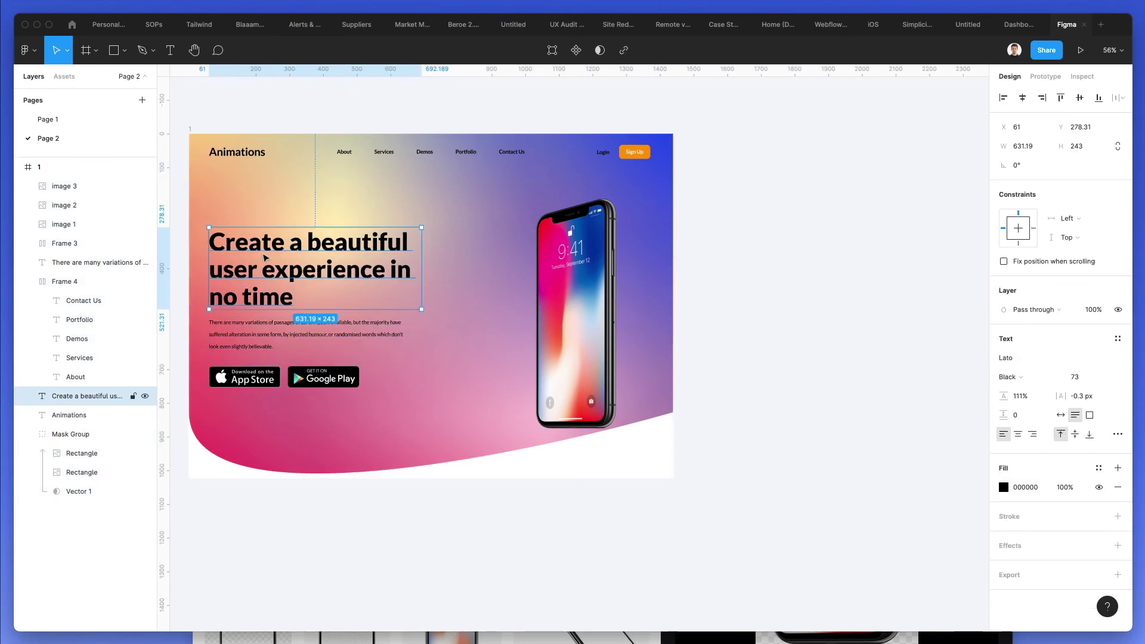
pyautogui.click(82, 453)
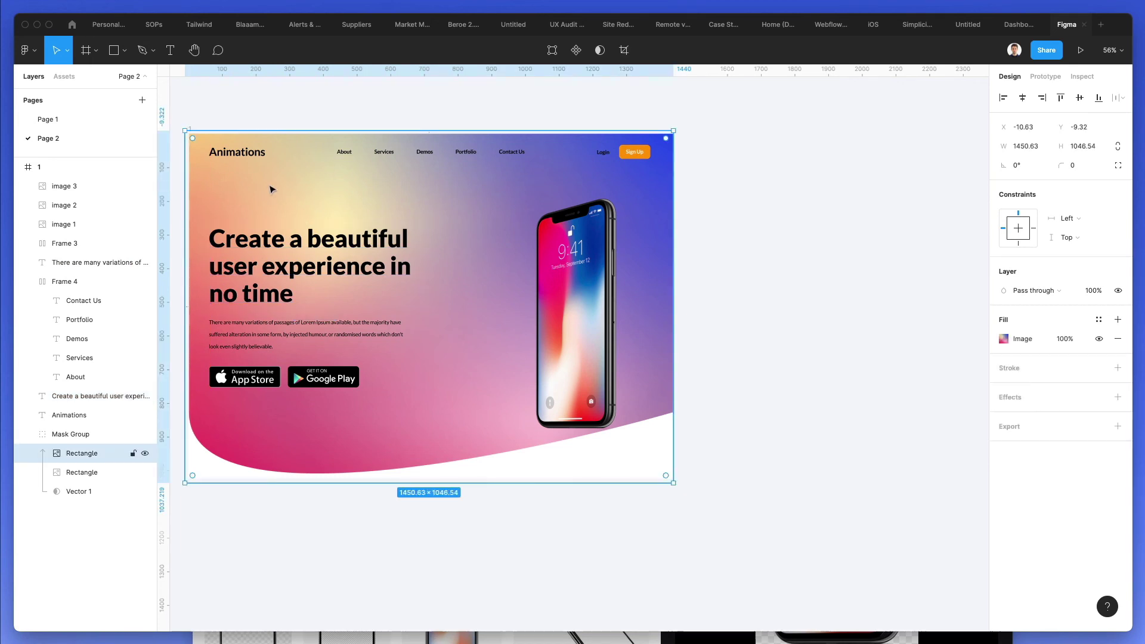
pyautogui.click(1003, 338)
# Push saturation to maximum, brighten slightly, cool the temperature and shift the tint toward green
pyautogui.hscroll(-2, 685, 314)
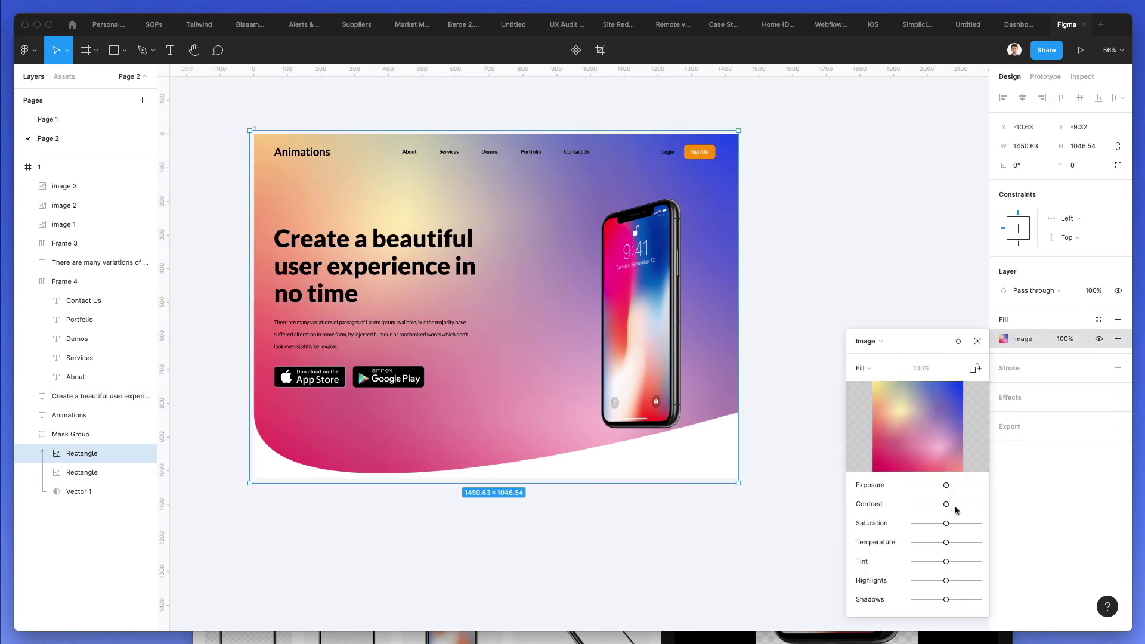
pyautogui.moveTo(946, 523); pyautogui.dragTo(982, 523)
pyautogui.click(964, 523)
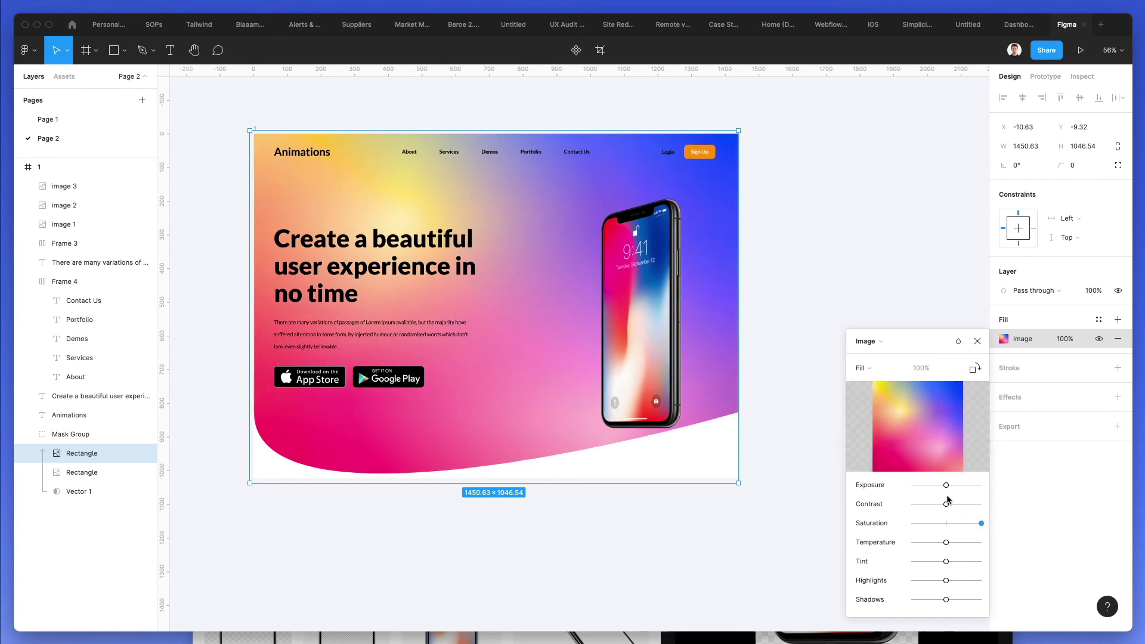
pyautogui.moveTo(946, 486); pyautogui.dragTo(961, 504)
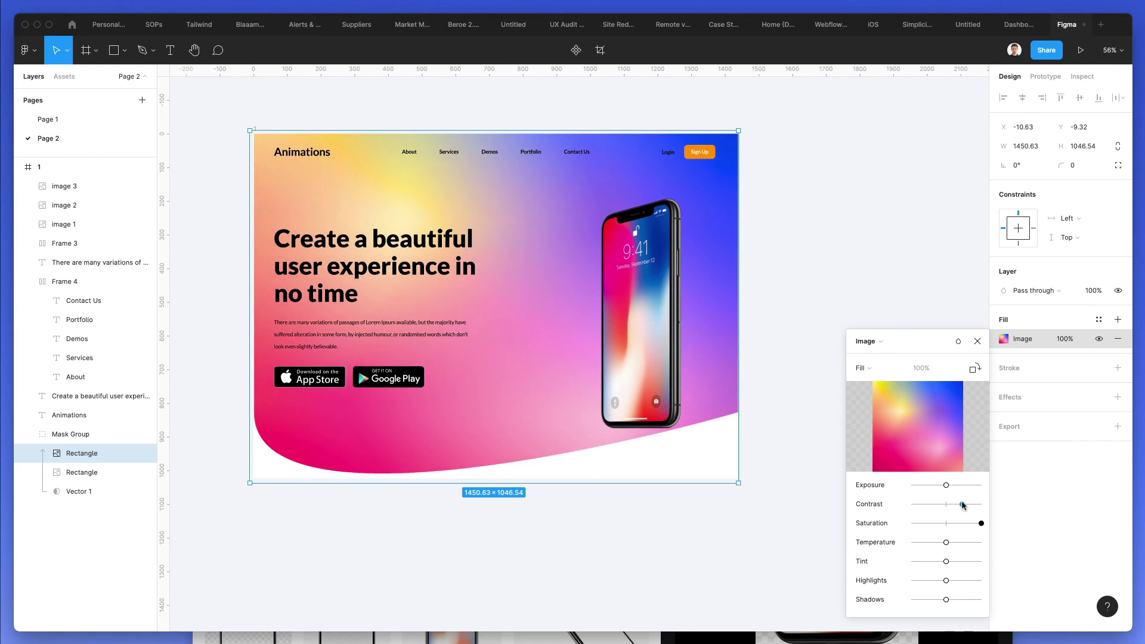
pyautogui.moveTo(946, 542); pyautogui.dragTo(886, 544)
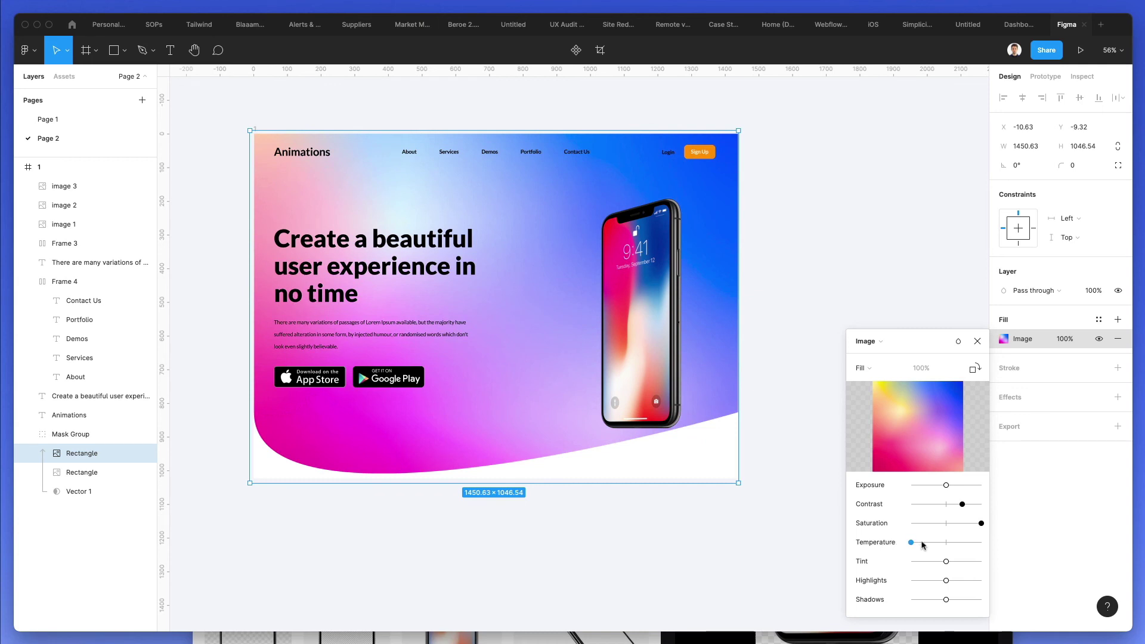
pyautogui.moveTo(922, 545)
pyautogui.mouseDown()
pyautogui.moveTo(933, 543)
pyautogui.moveTo(894, 542)
pyautogui.moveTo(934, 542)
pyautogui.mouseUp()
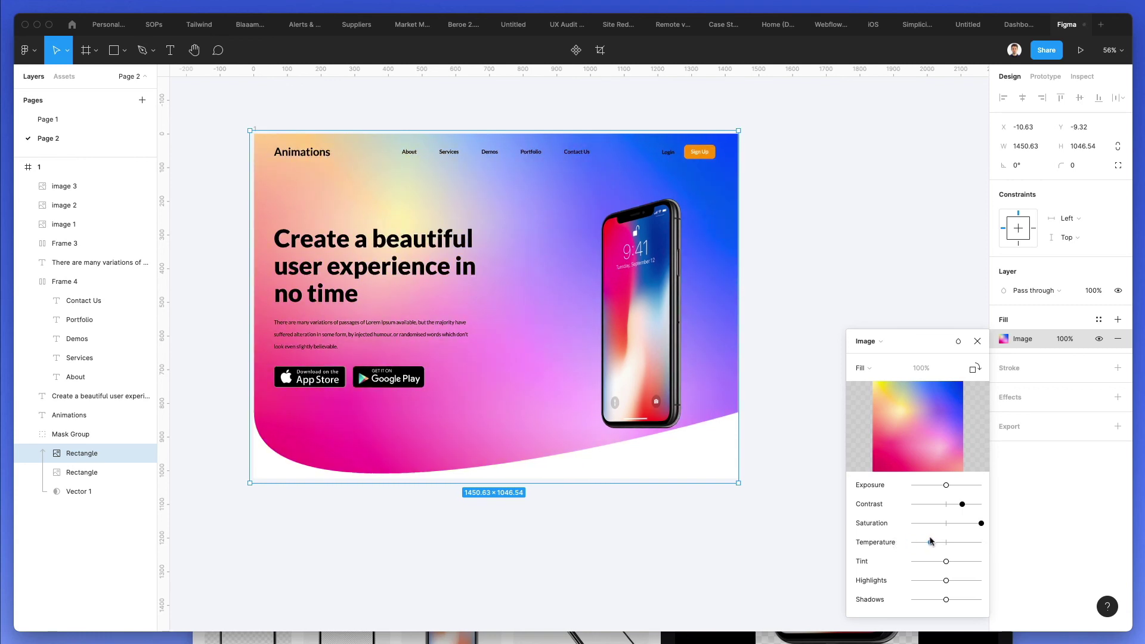
pyautogui.moveTo(945, 561); pyautogui.dragTo(949, 602)
pyautogui.click(900, 266)
# Round the landing-page frame's corners to a radius of 26
pyautogui.scroll(2, 882, 279)
pyautogui.hscroll(-2, 882, 279)
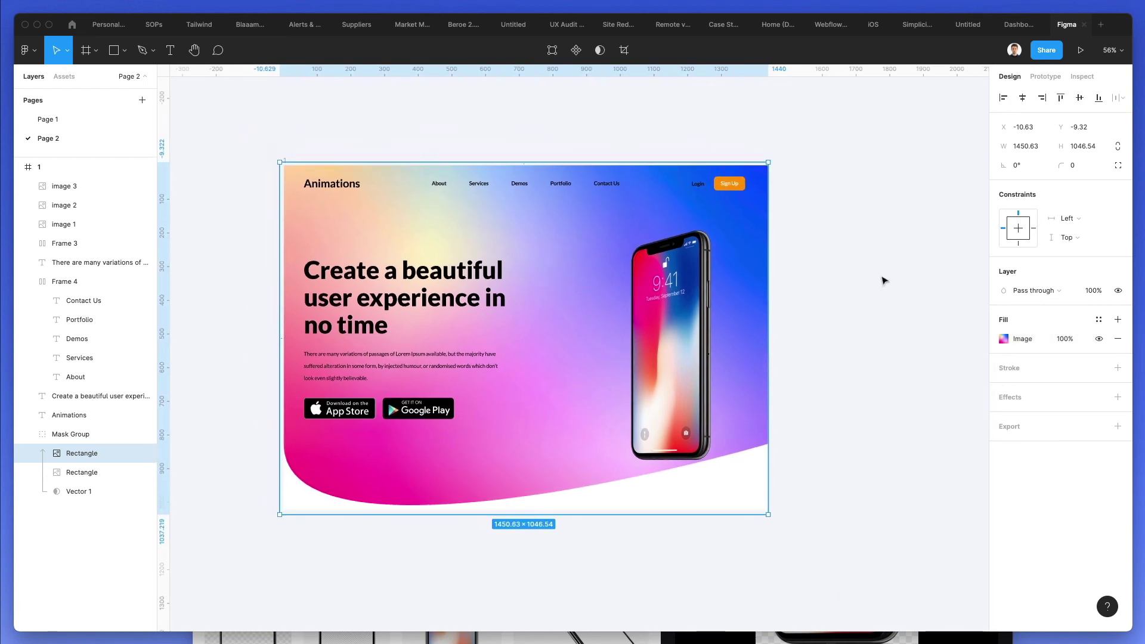
pyautogui.click(439, 119)
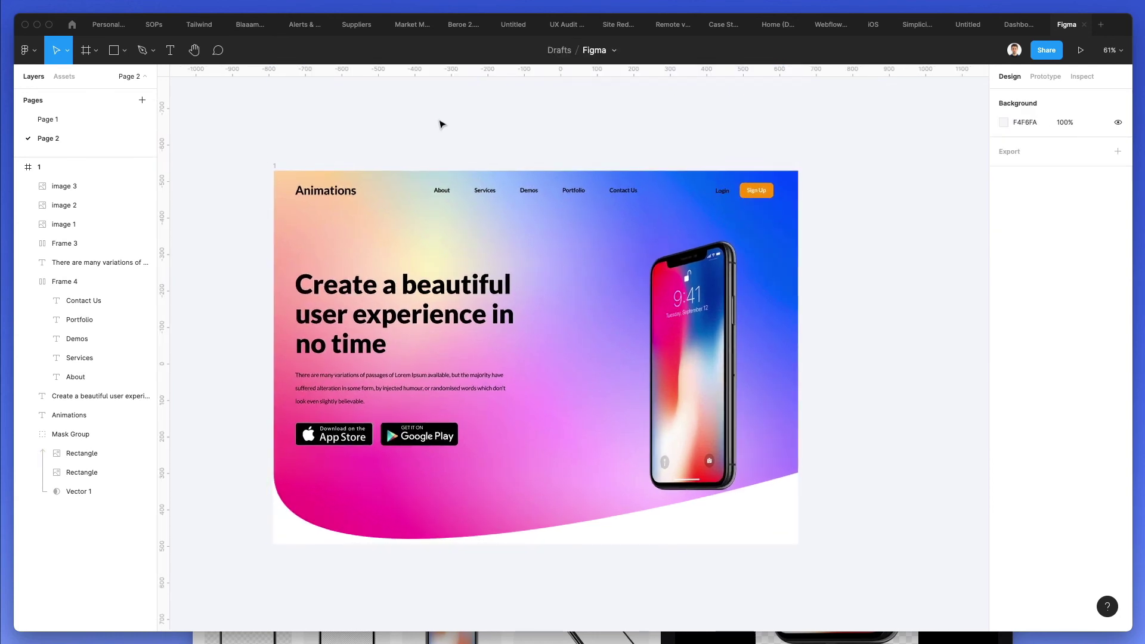
pyautogui.scroll(2, 458, 135)
pyautogui.click(298, 159)
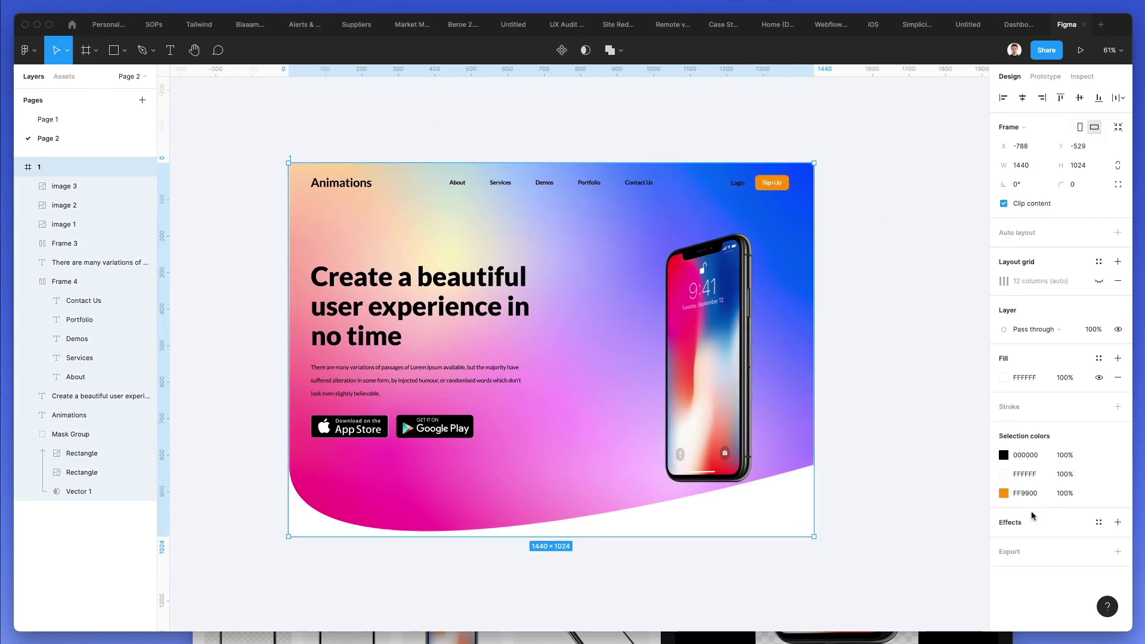
pyautogui.moveTo(1061, 184); pyautogui.dragTo(257, 172)
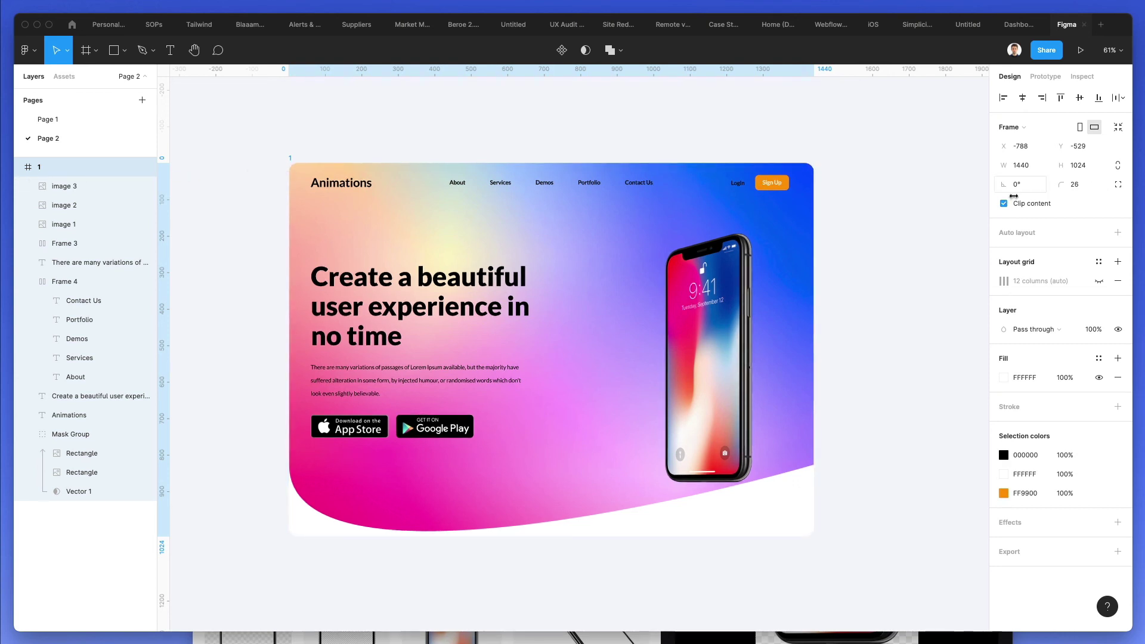
# Add a drop shadow with blur 44, Y offset 14 and lowered opacity
pyautogui.click(1007, 523)
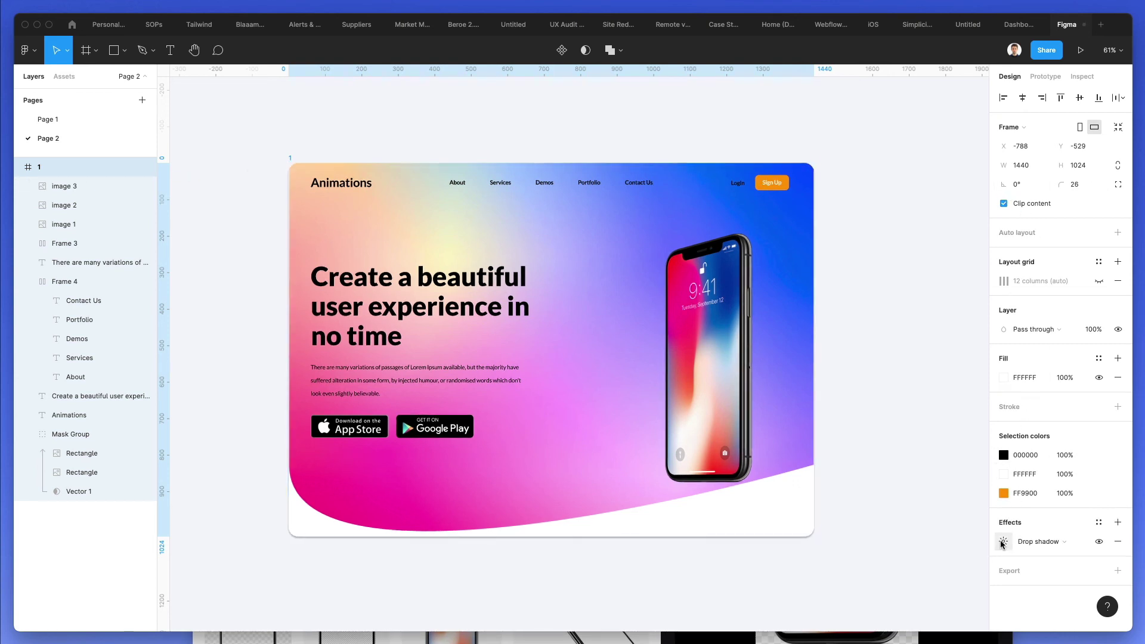
pyautogui.click(1004, 541)
pyautogui.click(957, 569)
pyautogui.write('24')
pyautogui.press('Return')
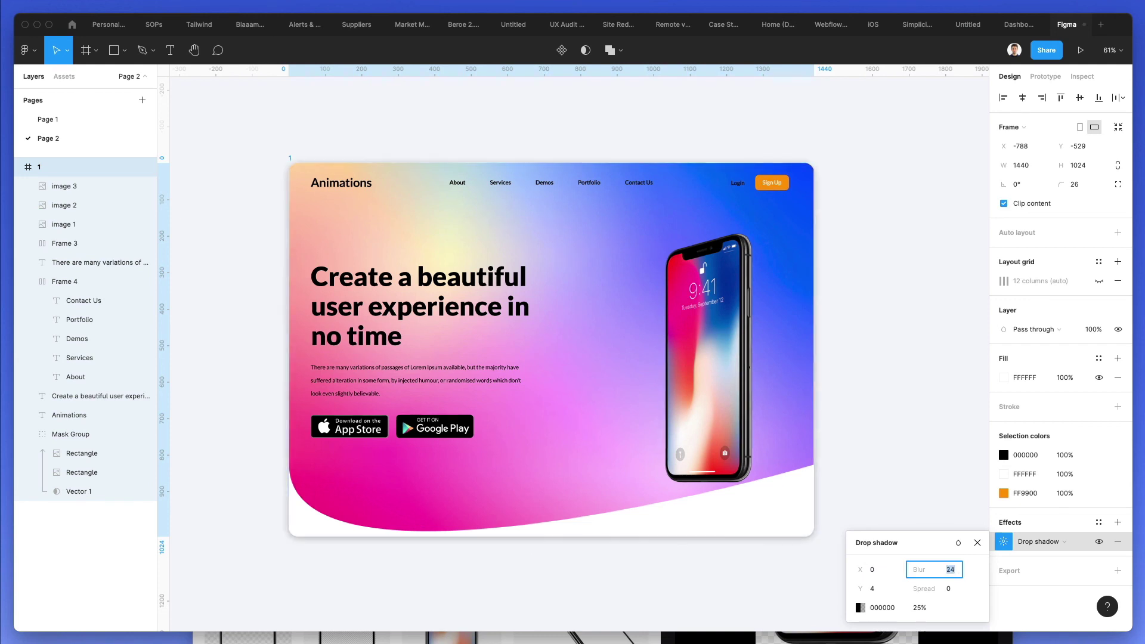
pyautogui.hotkey('shift', 'Up')
pyautogui.click(874, 587)
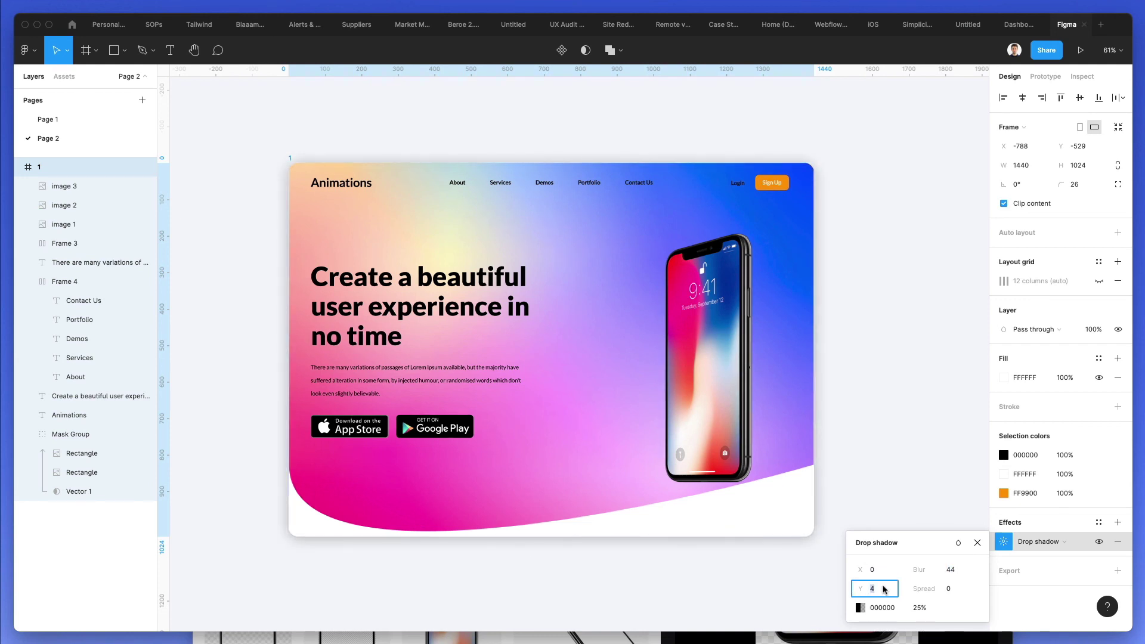
pyautogui.hotkey('shift', 'Up')
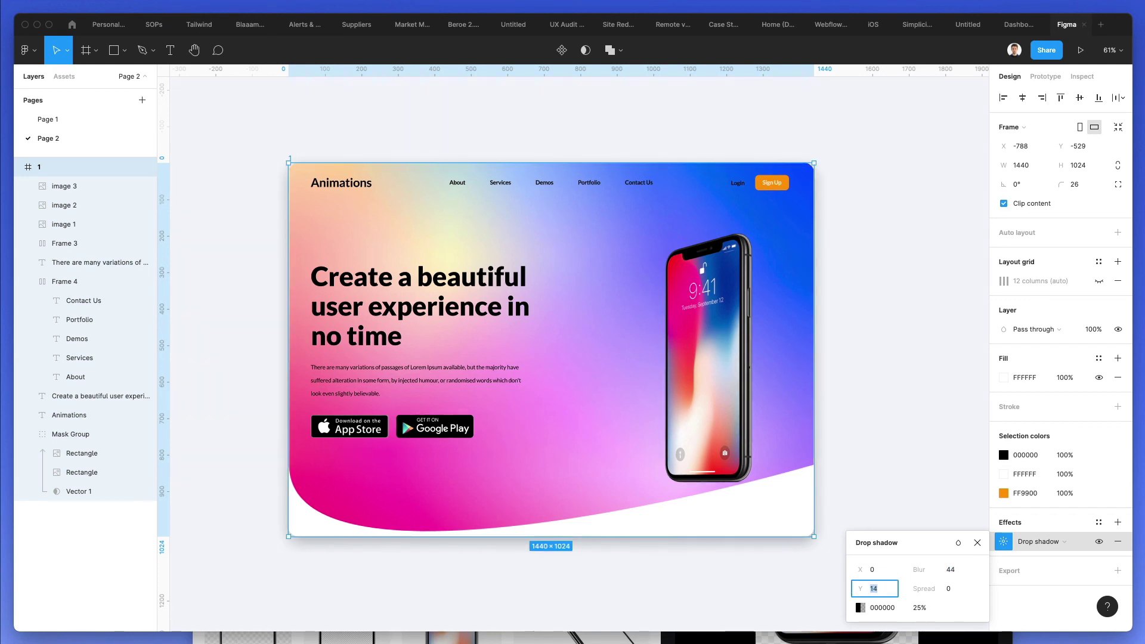
pyautogui.click(918, 608)
pyautogui.write('4')
pyautogui.press('Return')
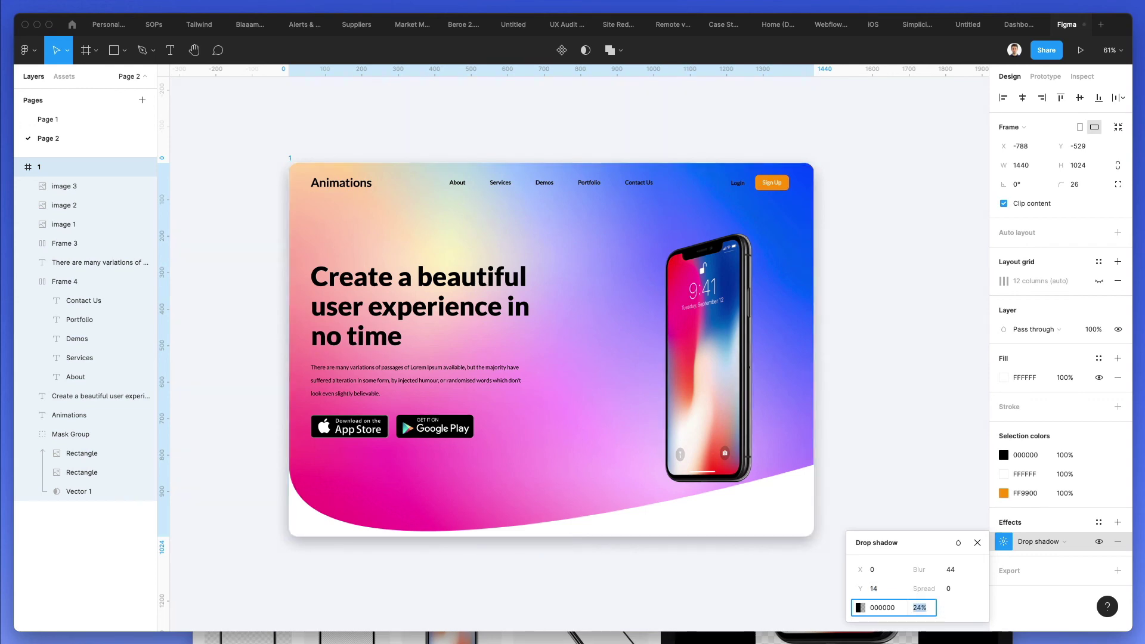